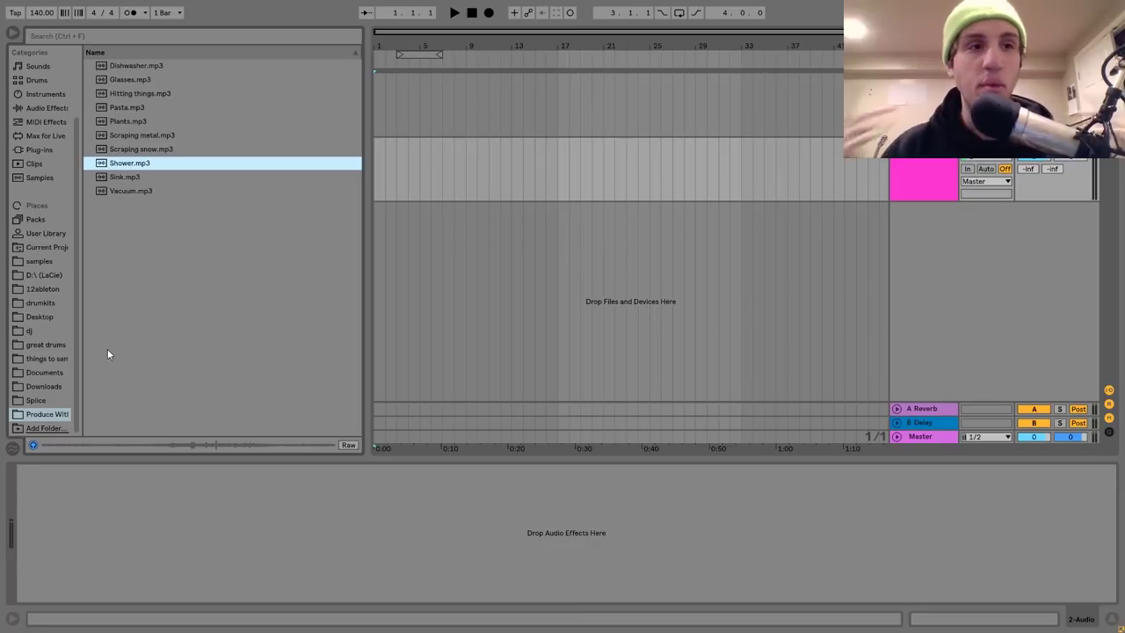
- Set the project tempo to 120 BPM
left_click(41, 12)
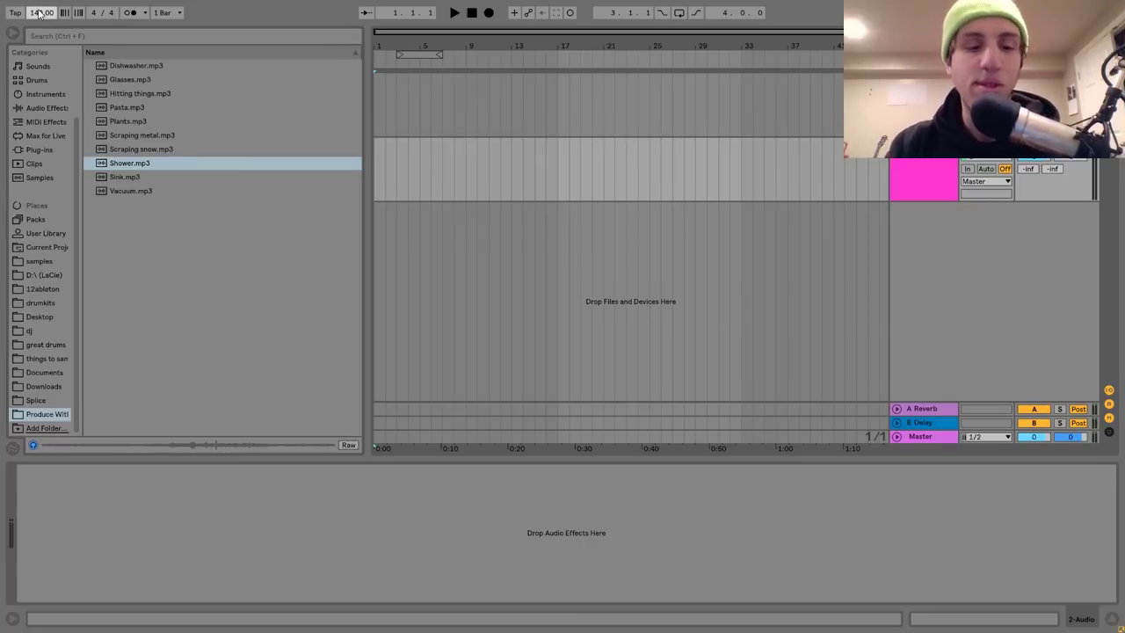
type("120")
key("Return")
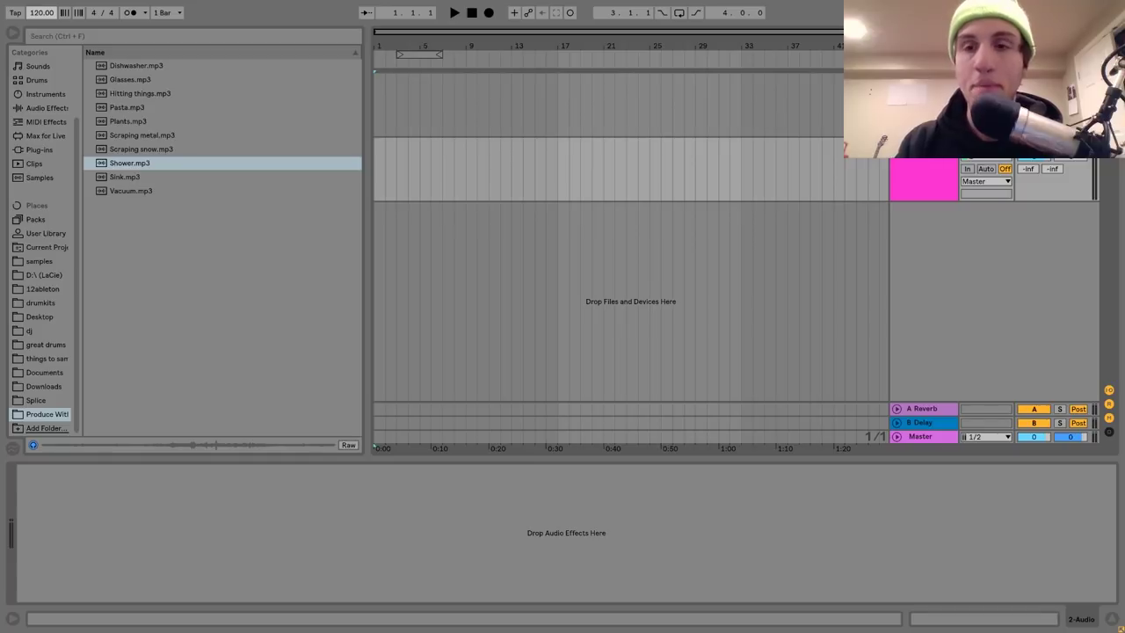
- Load Hitting things.mp3 onto the first MIDI track and shape its amplitude envelope with a 1.96 s decay and no sustain
left_click(835, 117)
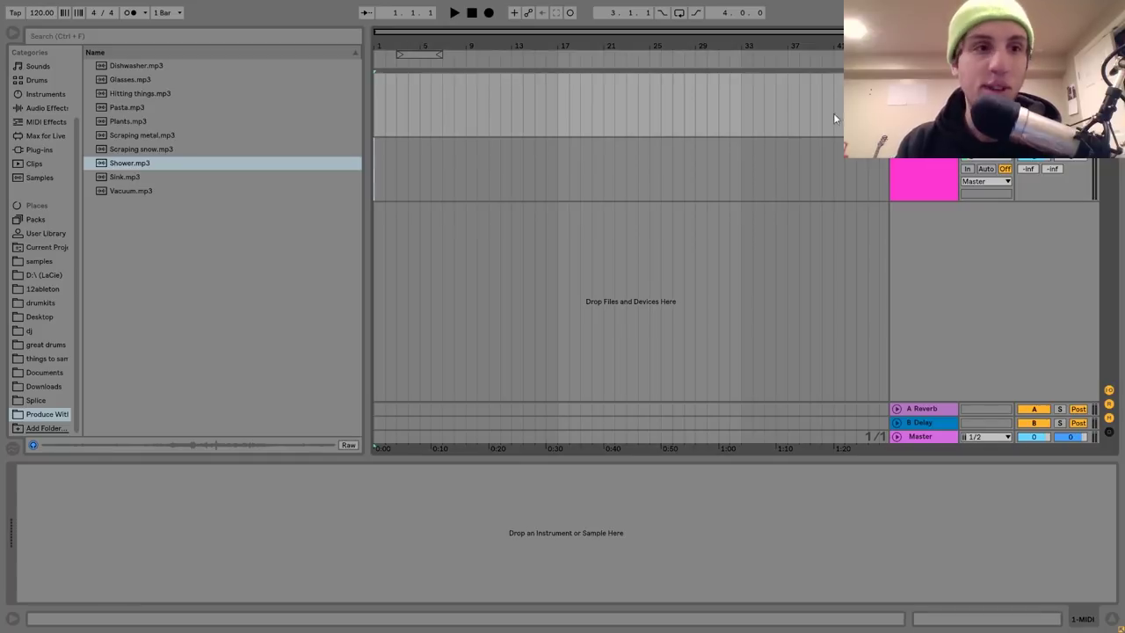
left_click(132, 93)
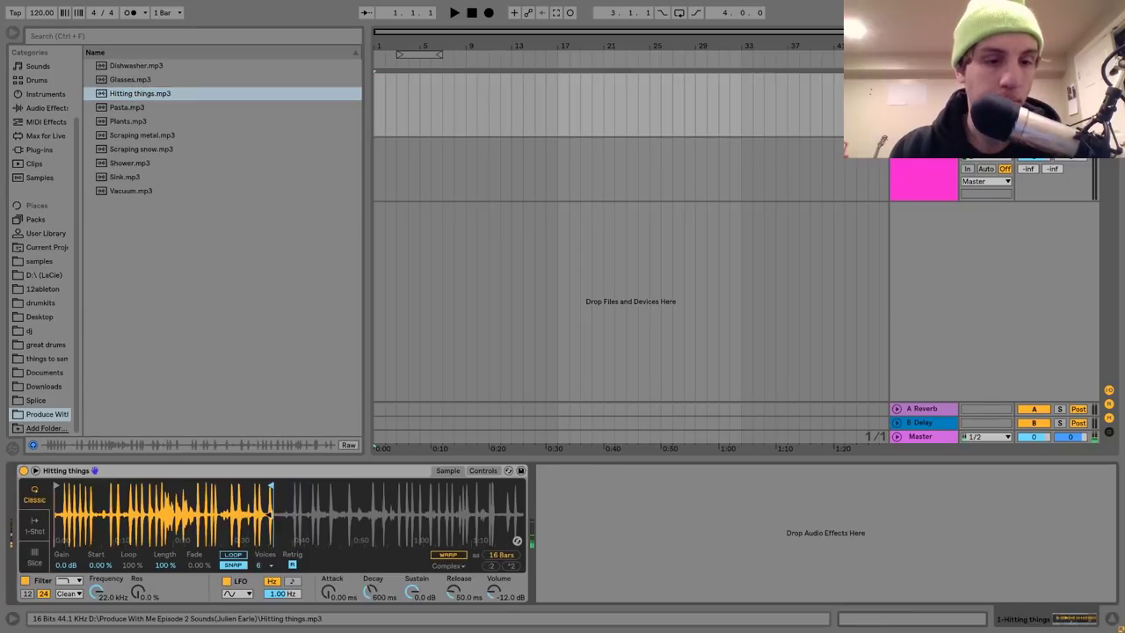
mouse_move(58, 483)
left_mouse_down()
mouse_move(256, 484)
mouse_move(263, 544)
mouse_move(387, 497)
mouse_move(369, 540)
left_mouse_up()
left_click(482, 470)
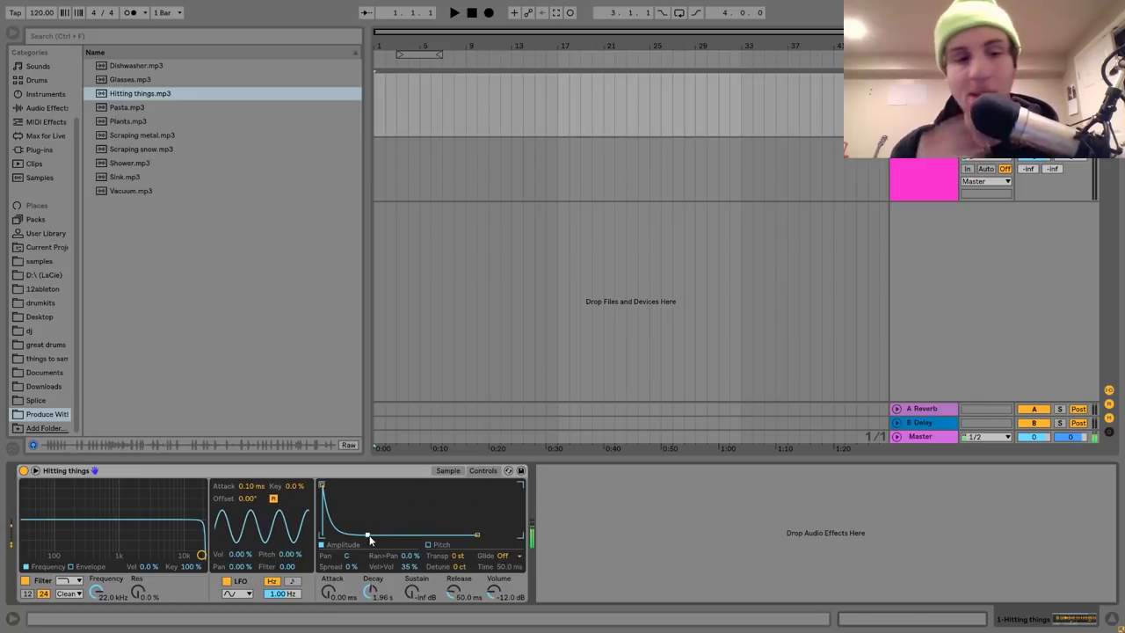
- Apply filter and pitch envelopes to the Hitting things sample: filter amount 72, decay 1.40 s, cutoff 111 Hz, pitch amount +26 st
left_click(71, 566)
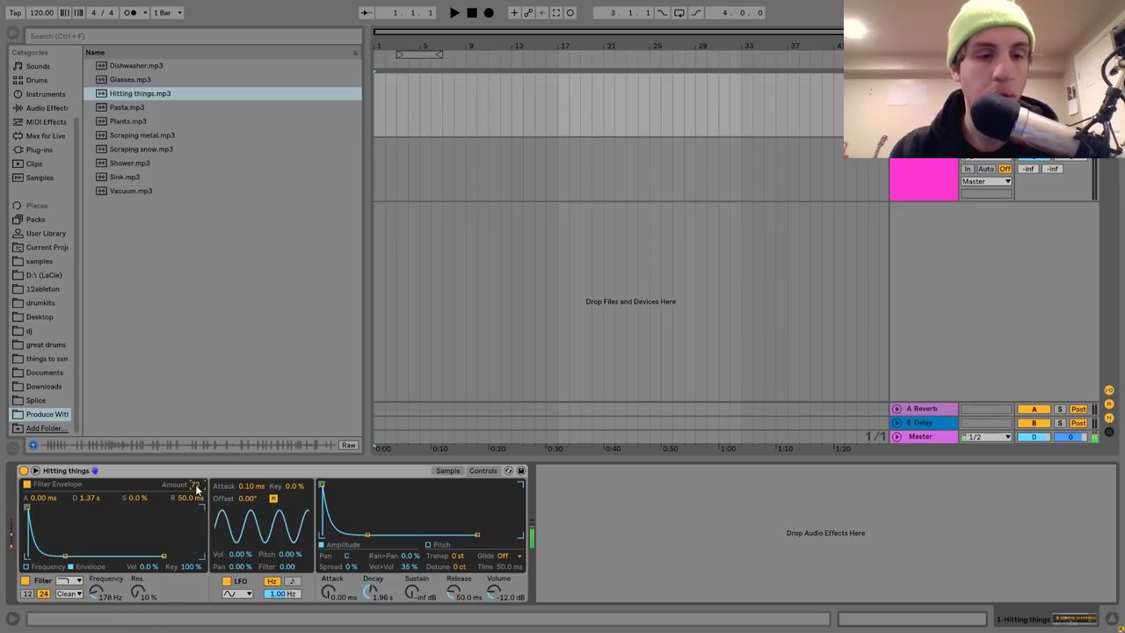
left_click_drag(105, 600, 104, 606)
left_click(428, 544)
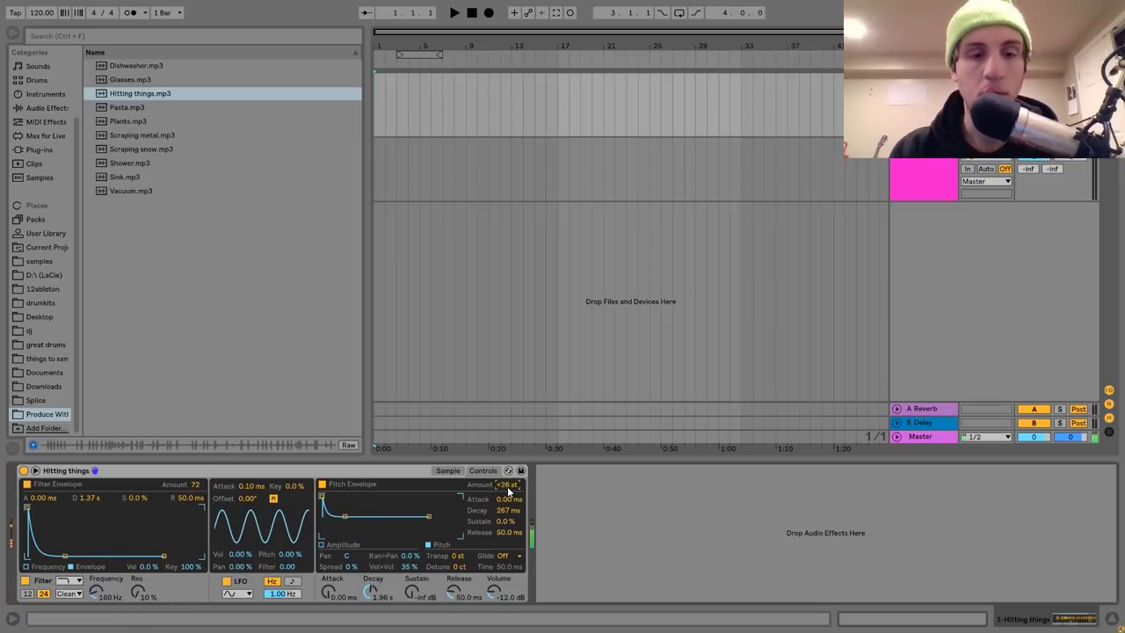
left_click_drag(69, 549, 66, 556)
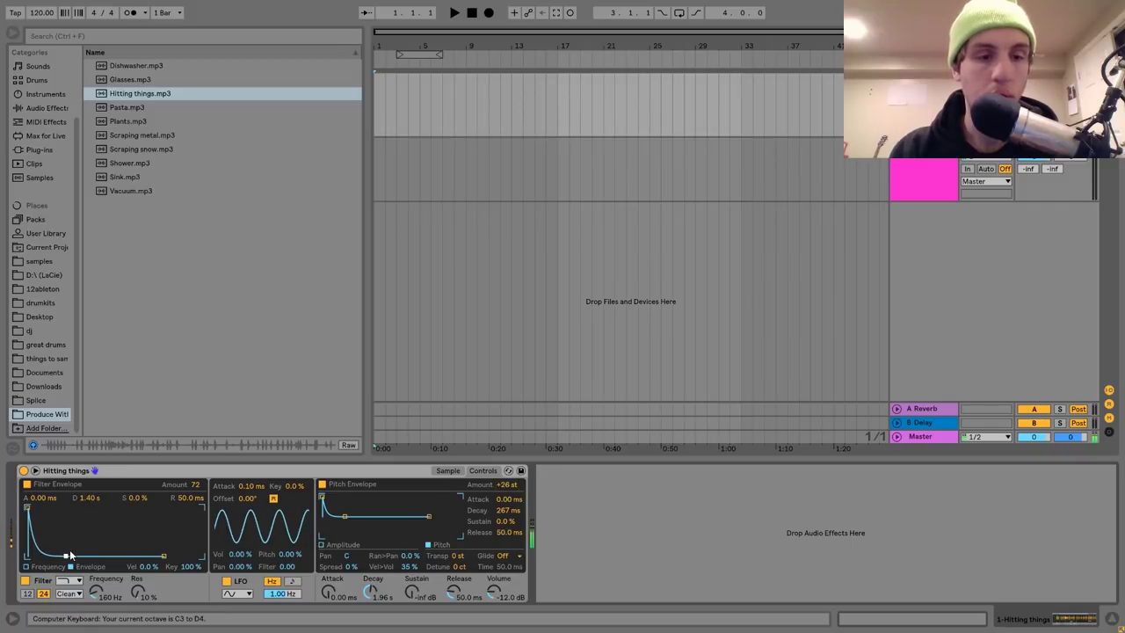
left_click_drag(509, 510, 509, 515)
left_click_drag(123, 584, 123, 593)
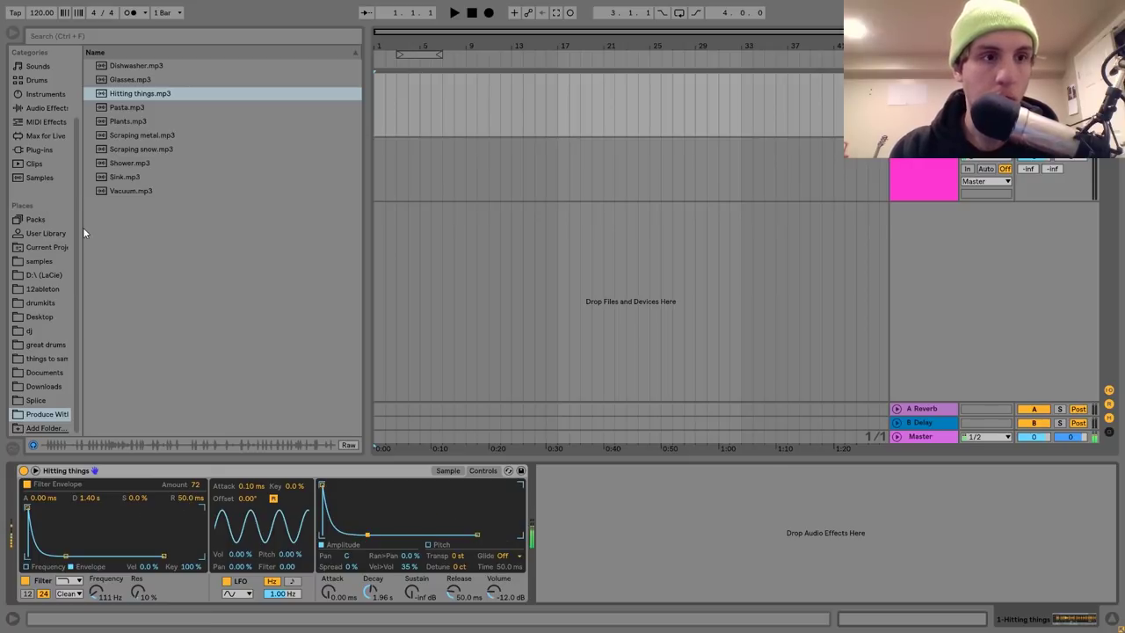
- Add a Drum Buss with 20% drive after the Hitting things sampler and raise its Boom amount
left_click(46, 108)
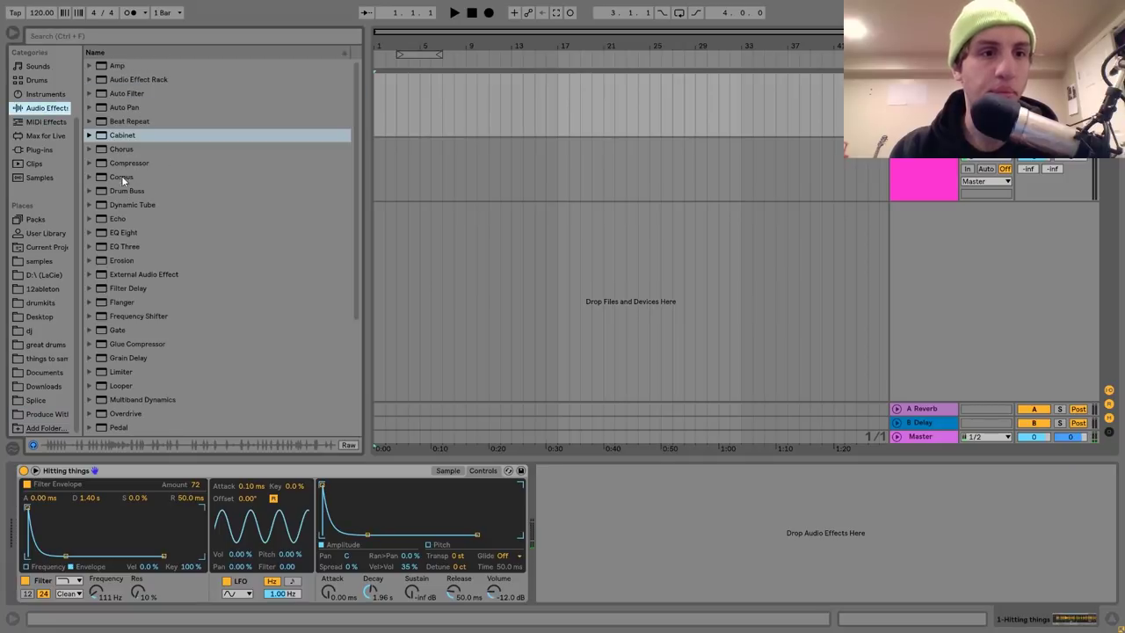
left_click_drag(127, 190, 567, 468)
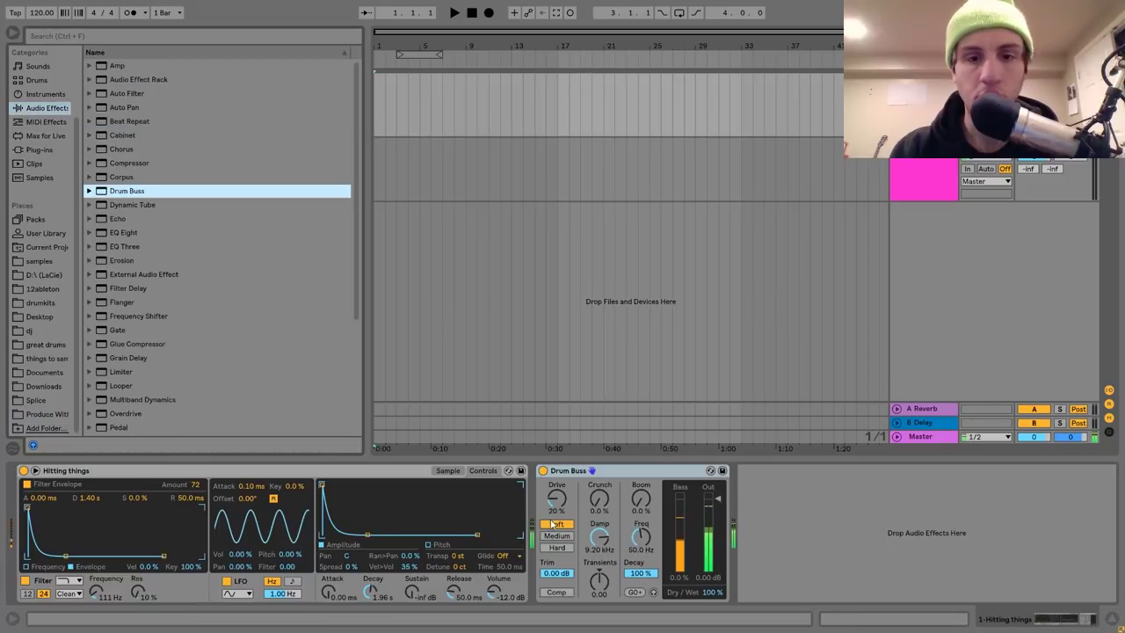
left_click_drag(641, 498, 641, 466)
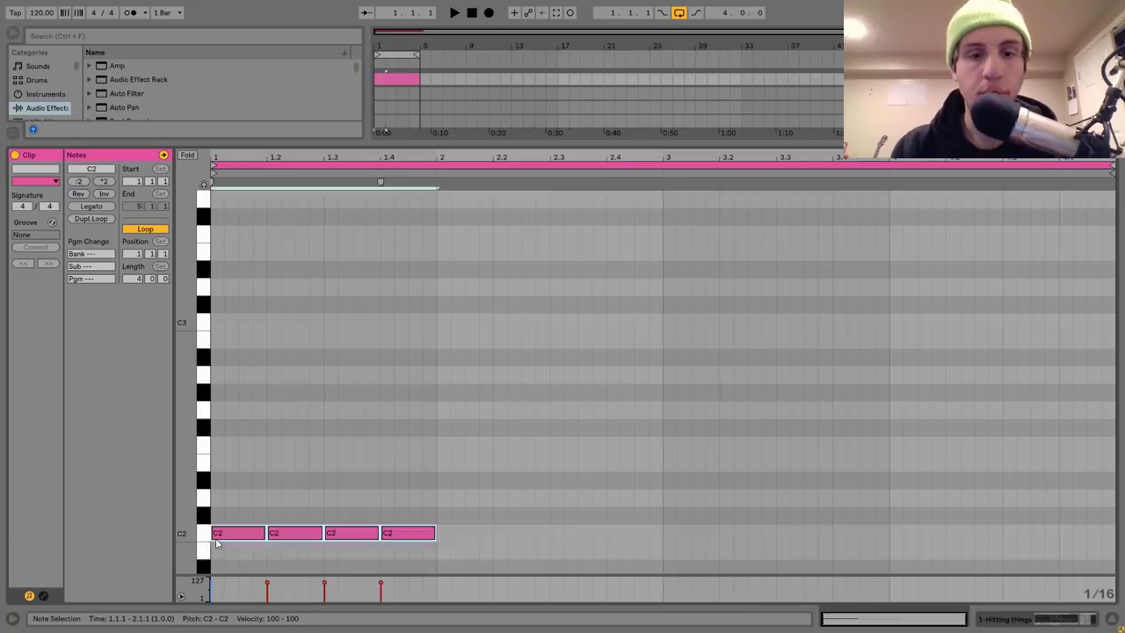
- Duplicate the first bar's C2 quarter notes to fill the four-bar clip and play the pattern
key("ctrl+d")
key("ctrl+d")
key("space")
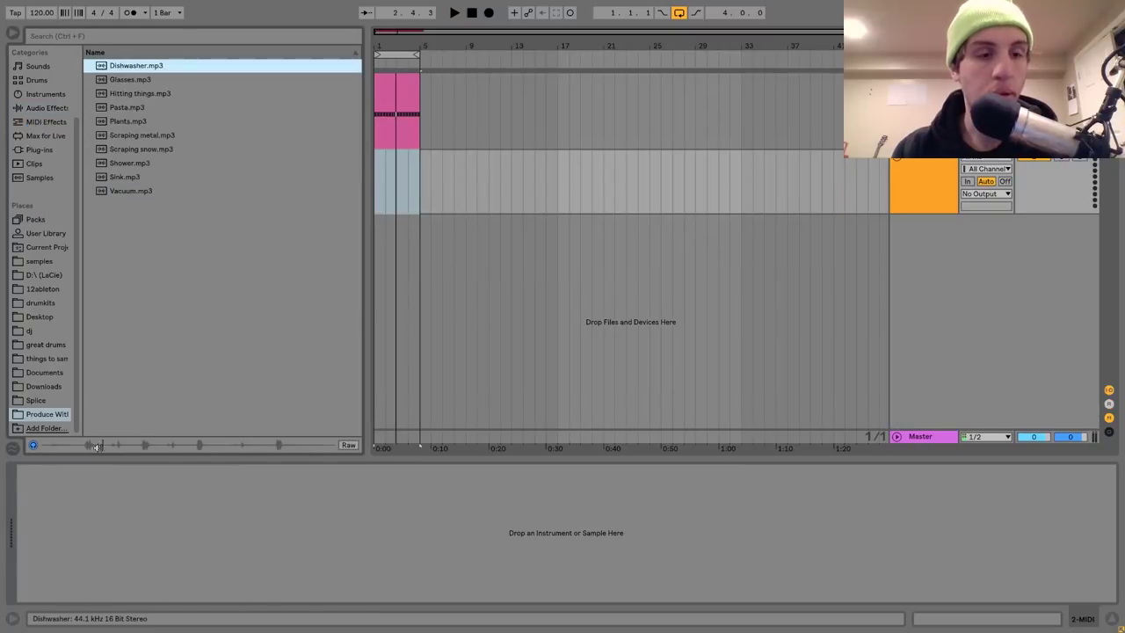
- Set up the Dishwasher sample on the second MIDI track with an Echo synced to 1/16 notes at 34% dry/wet
mouse_move(148, 451)
left_mouse_down()
mouse_move(180, 510)
mouse_move(167, 485)
mouse_move(184, 486)
left_mouse_up()
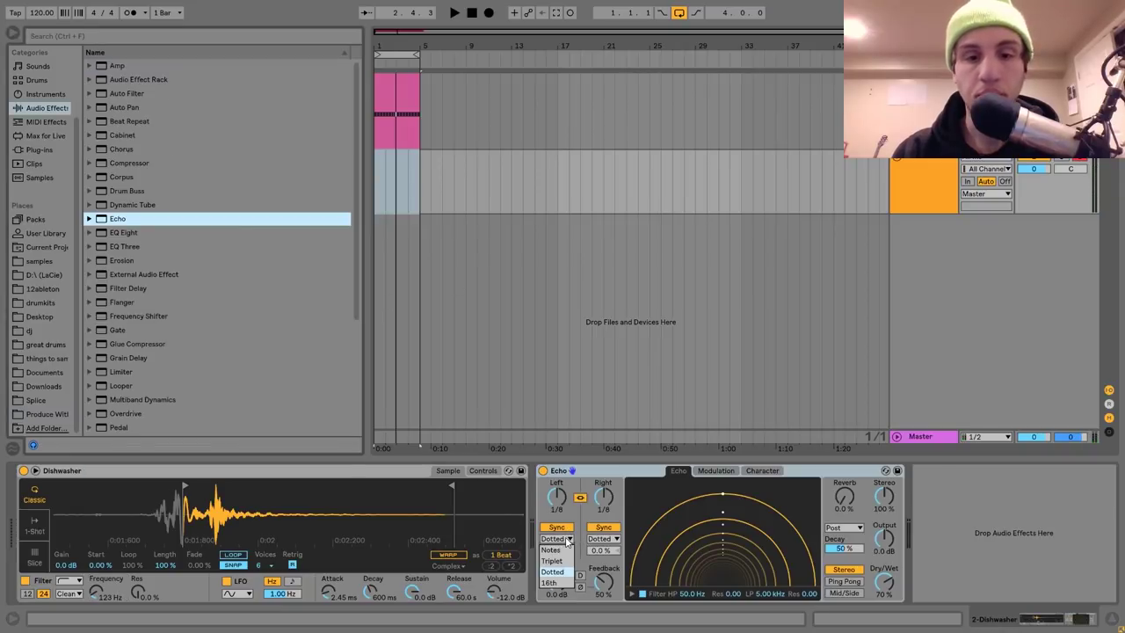
left_click(567, 538)
left_click(567, 542)
left_click_drag(556, 496, 557, 505)
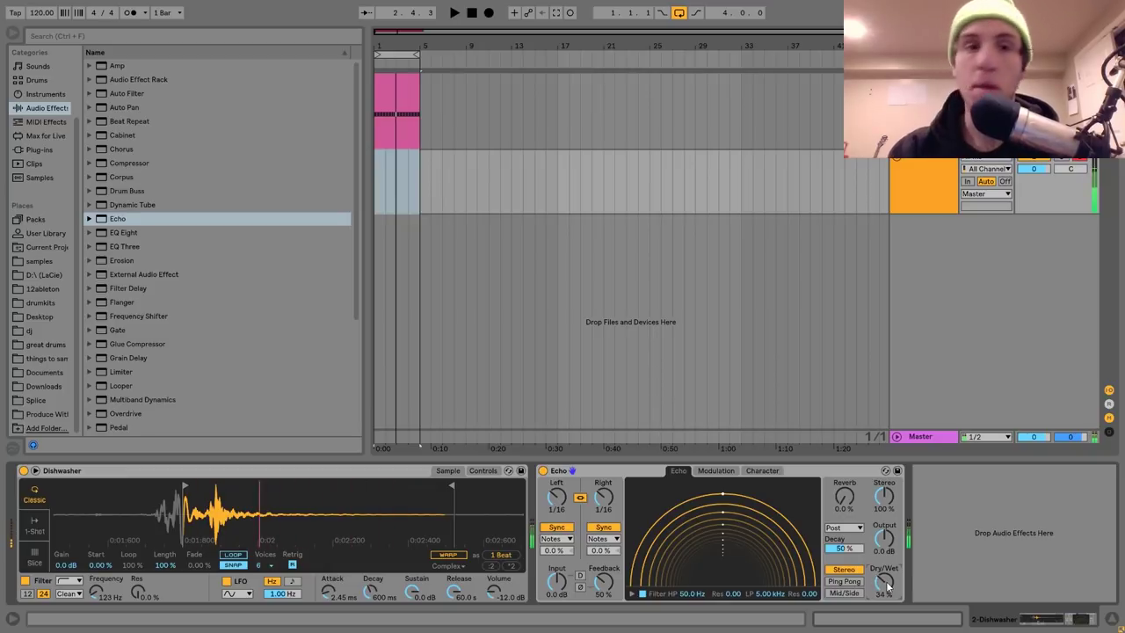
- Create a four-bar MIDI clip on the Dishwasher track, fill it with C3 notes on every offbeat and play it
key("ctrl+shift+m")
double_click(246, 410)
key("ctrl+d")
key("ctrl+a")
key("ctrl+d")
key("ctrl+a")
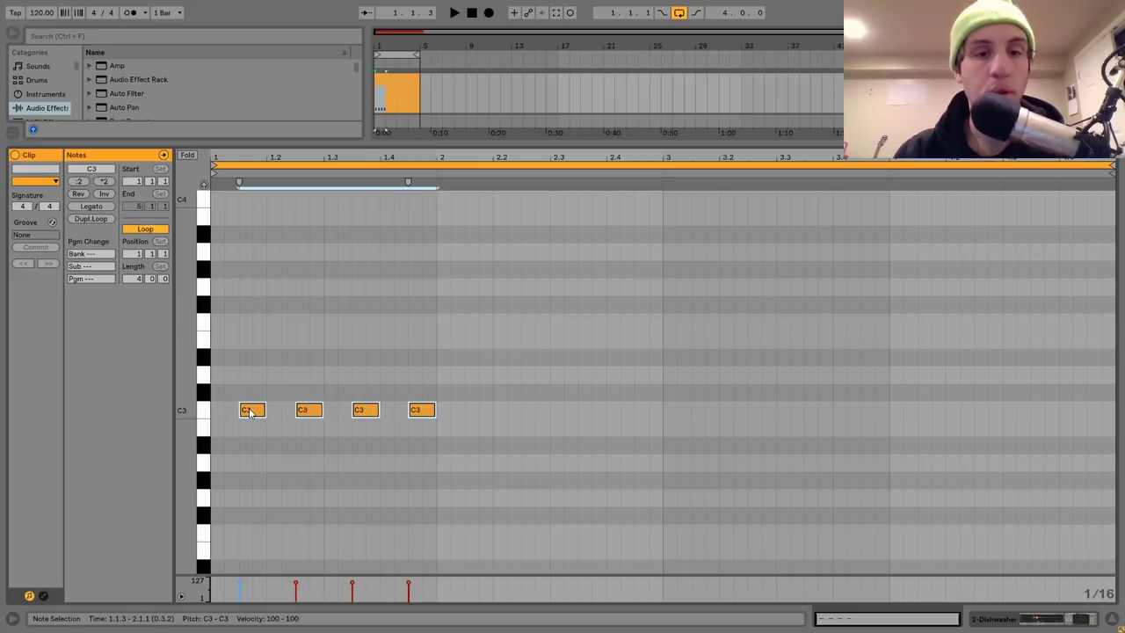
key("ctrl+d")
key("ctrl+a")
key("ctrl+d")
key("space")
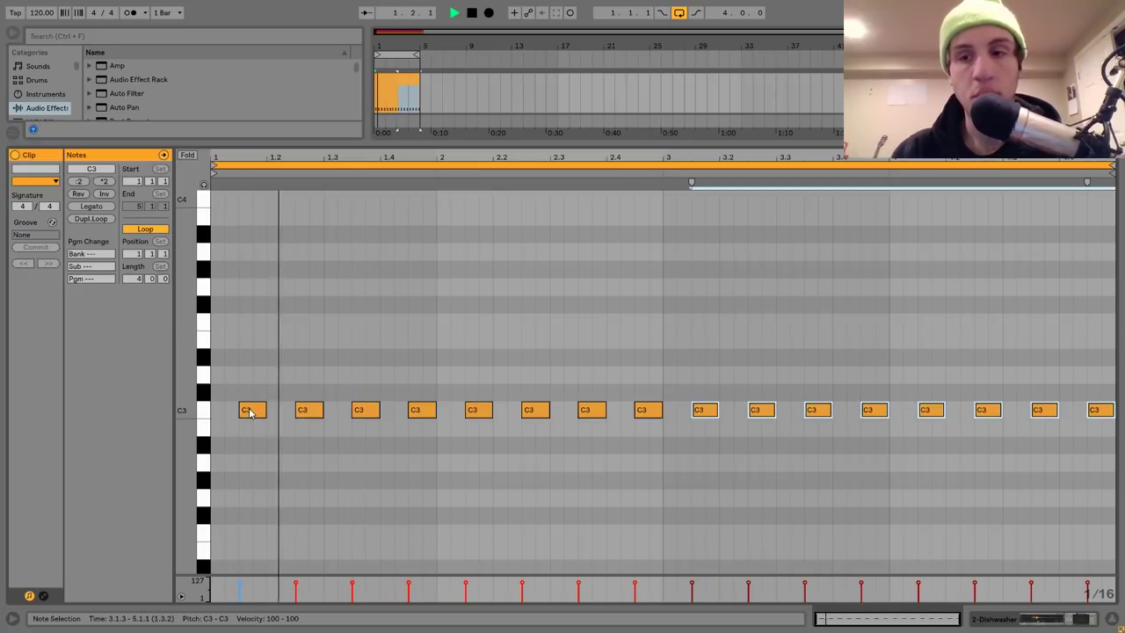
- Nudge all the Dishwasher clip's C3 notes slightly ahead of the offbeat and play back the loop
key("ctrl+a")
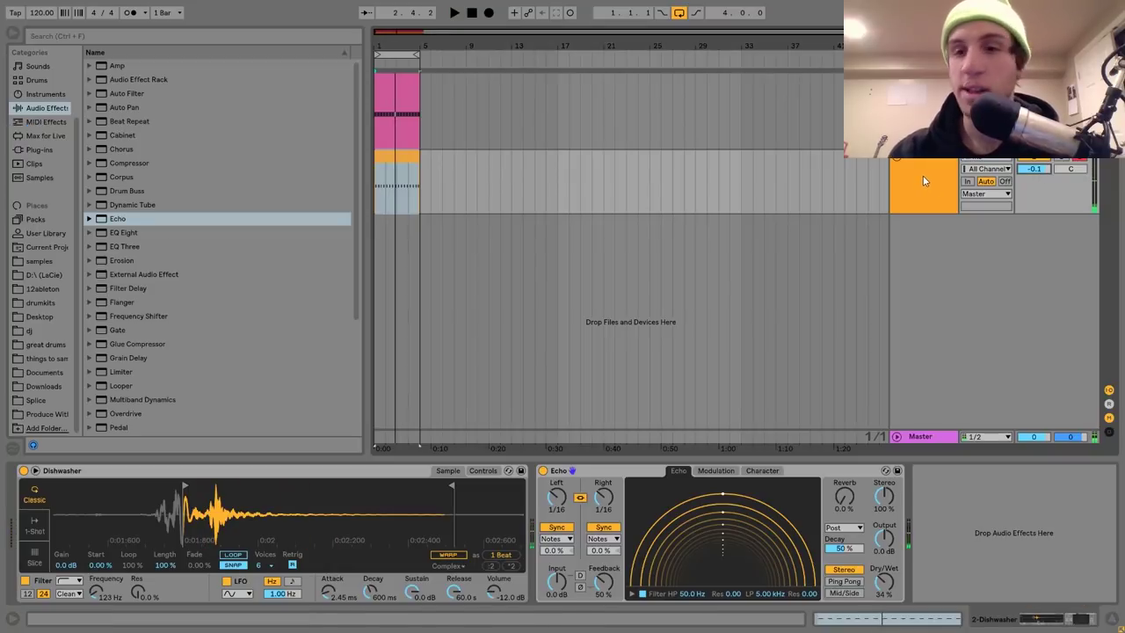
left_click(922, 174)
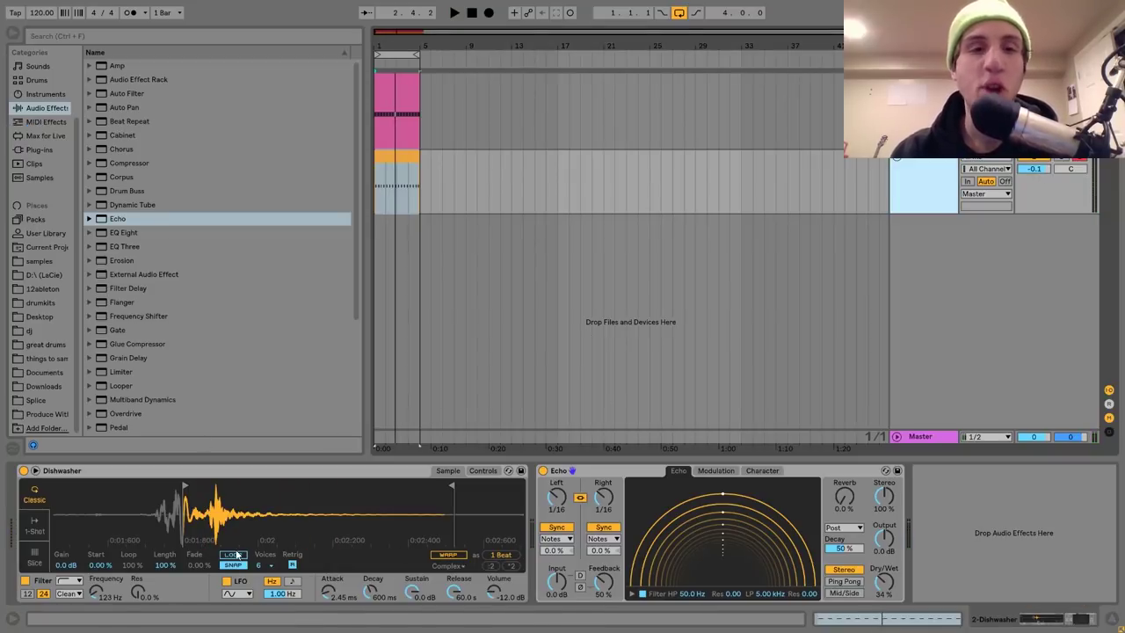
key("space")
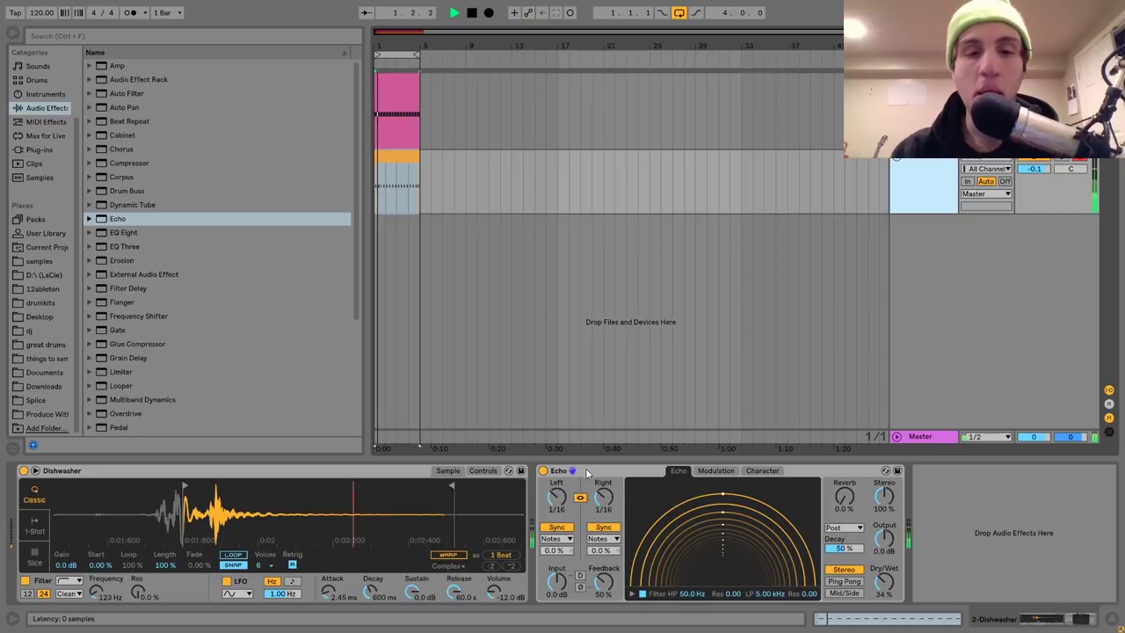
key("space")
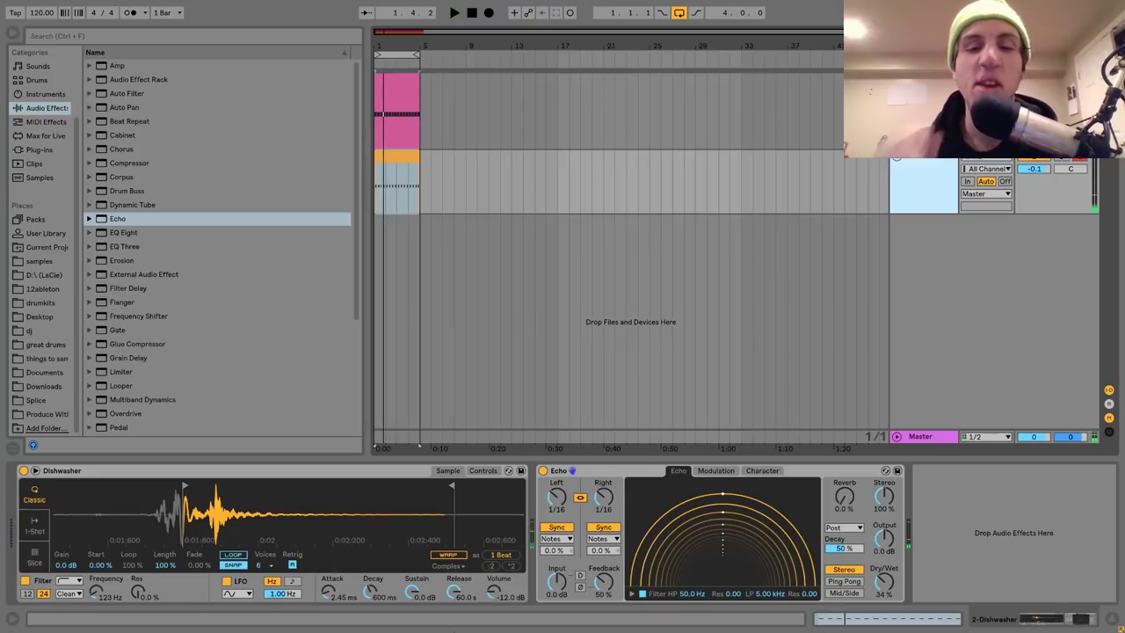
key("space")
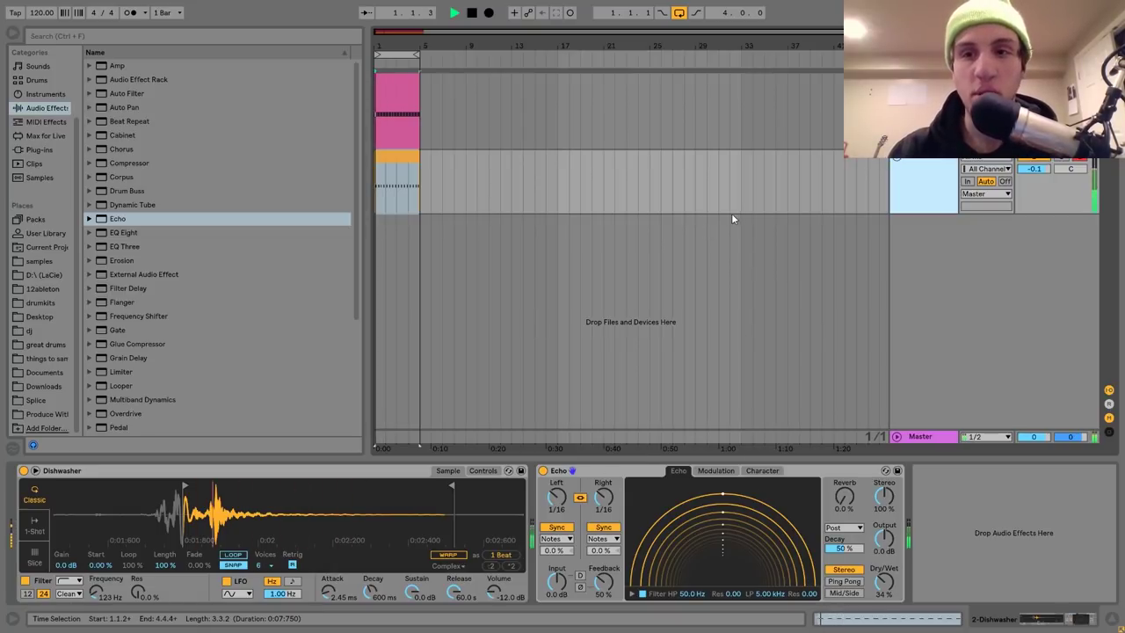
- Examine the timing of the Dishwasher clip's notes against the start of the sample's waveform and replay the loop
double_click(396, 180)
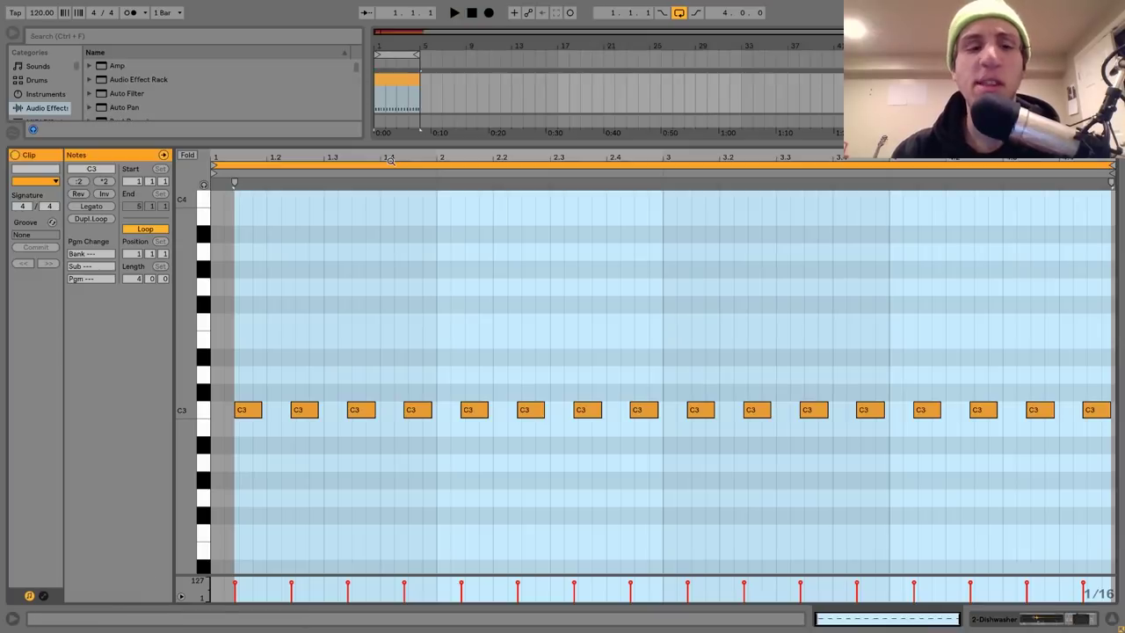
key("shift+Tab")
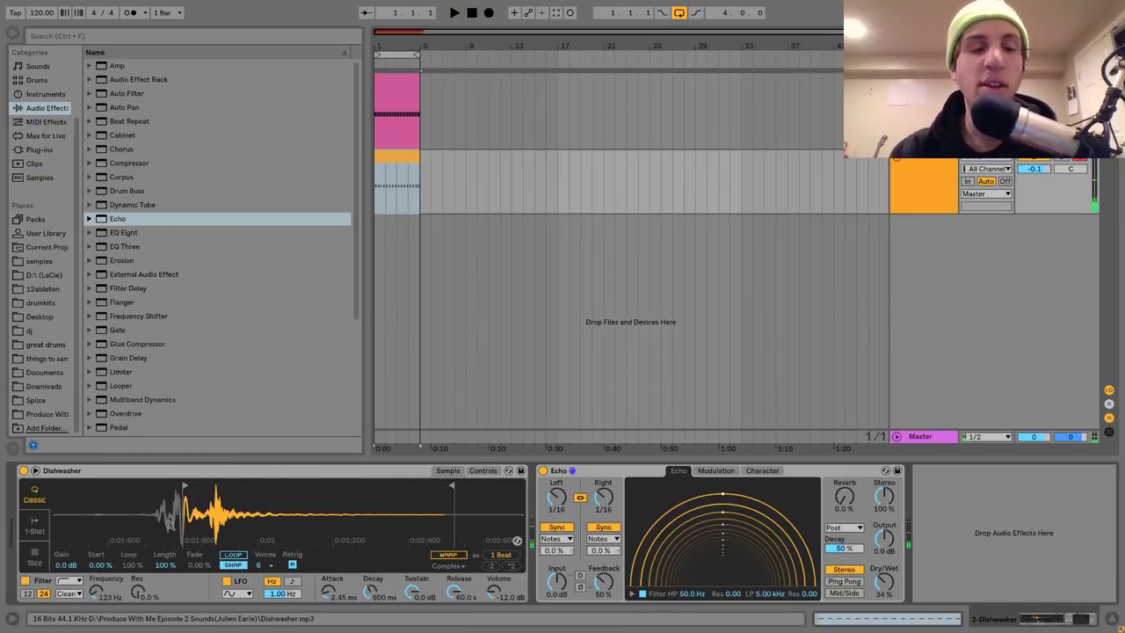
left_click_drag(223, 516, 422, 482)
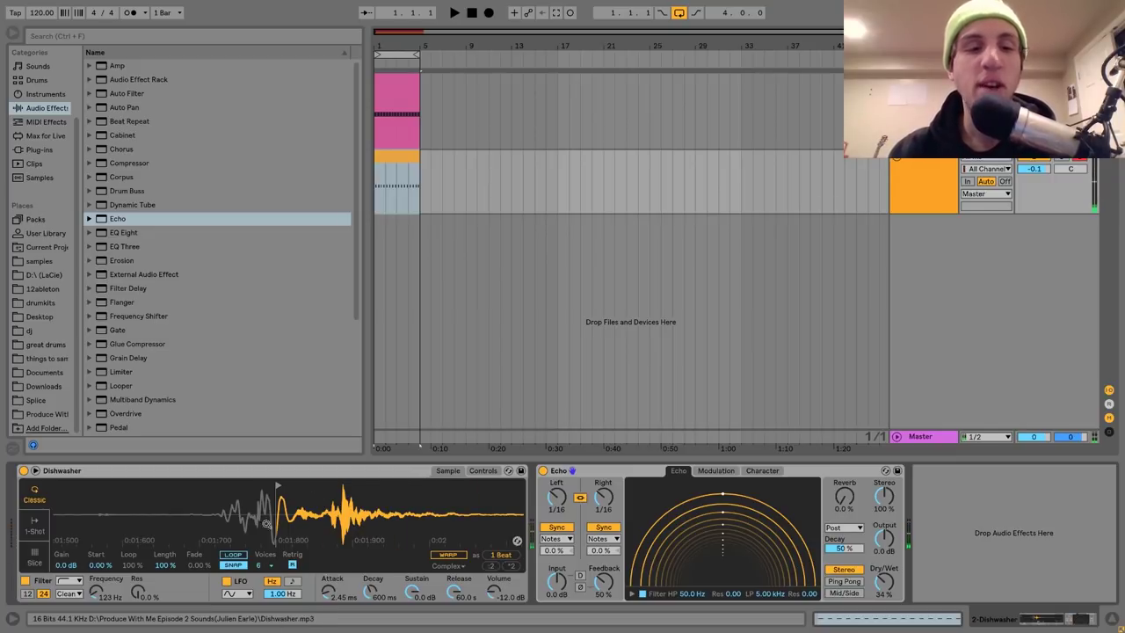
double_click(406, 156)
left_click(249, 411)
left_click(281, 369)
key("space")
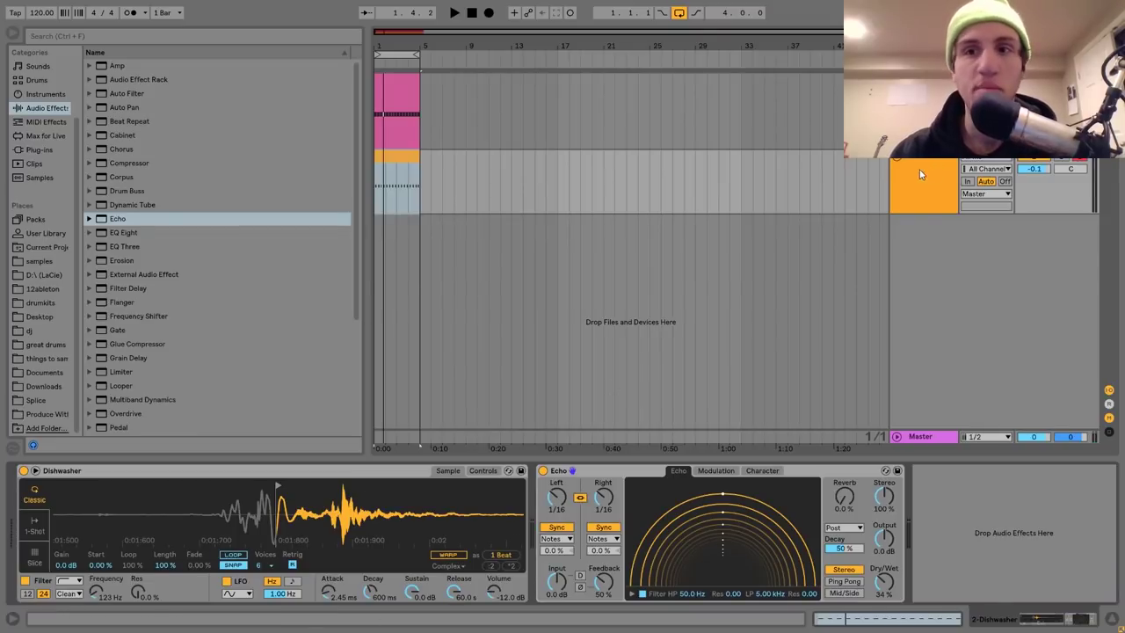
- Load Pasta.mp3 onto a new third MIDI track and trim the sample to a one-bar region starting at about 0:25
key("ctrl+shift+t")
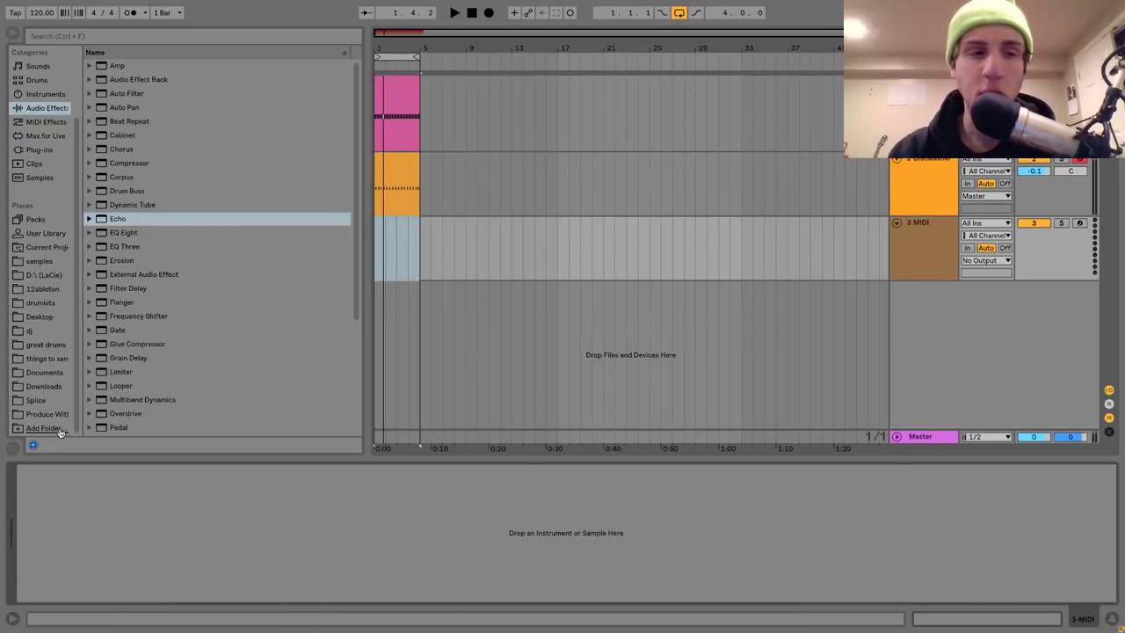
left_click(48, 414)
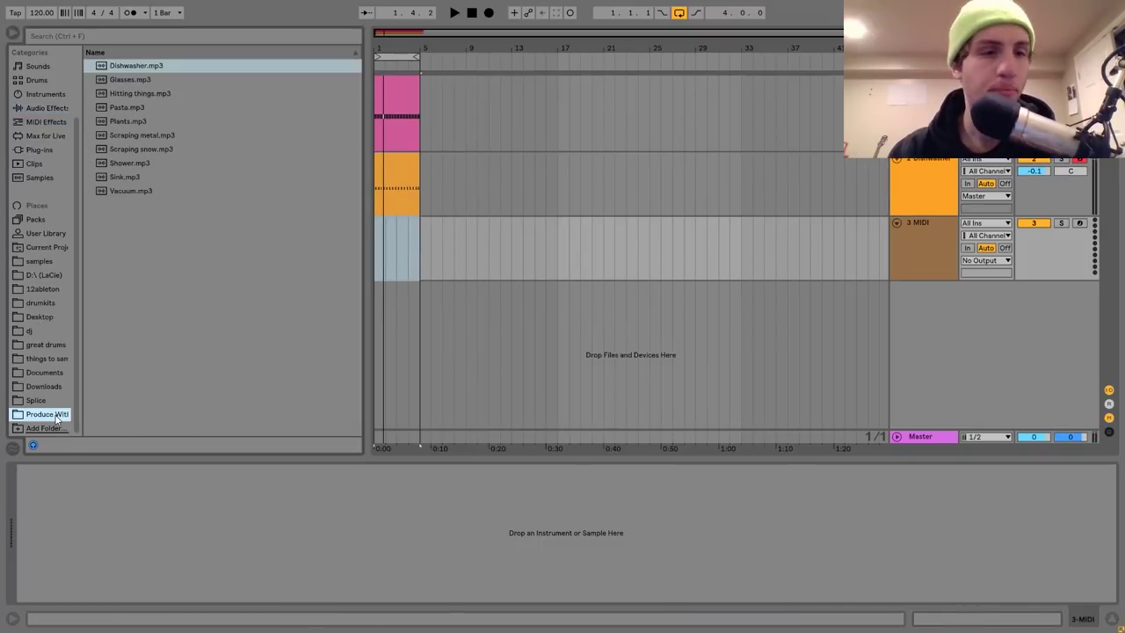
left_click(137, 108)
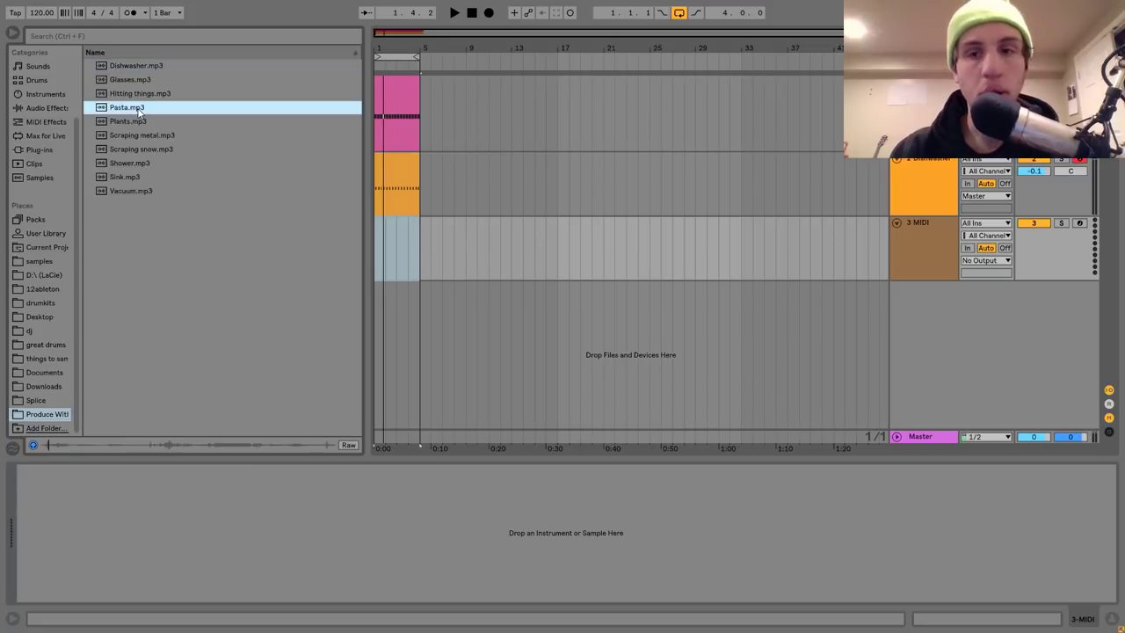
double_click(137, 108)
left_click_drag(501, 554, 501, 607)
left_click_drag(303, 522, 303, 510)
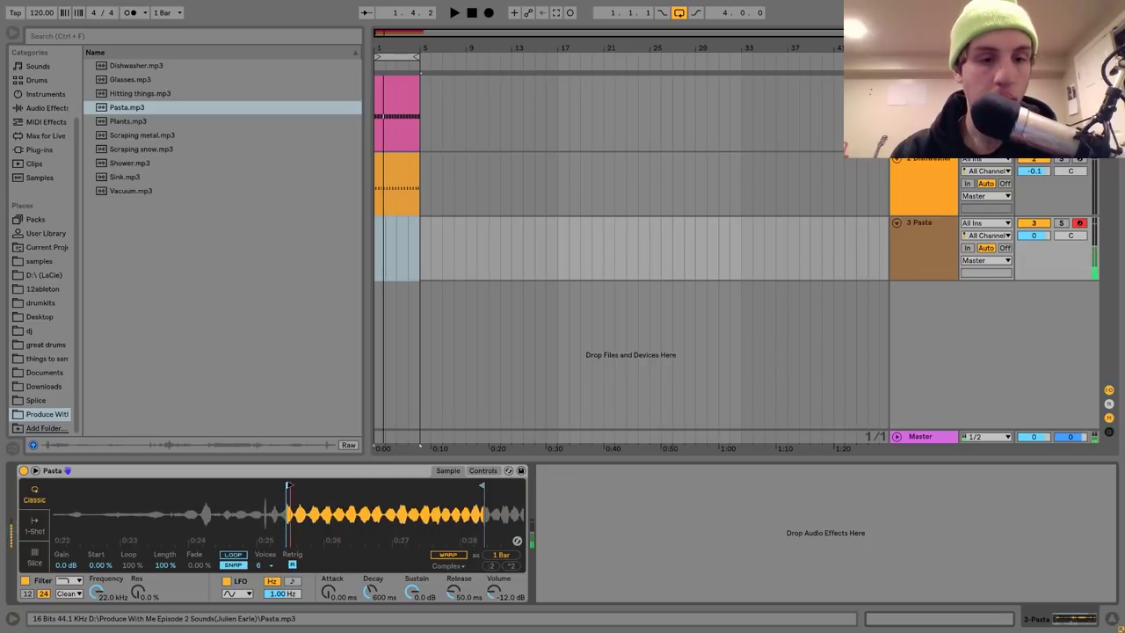
- Create a four-bar MIDI clip on the Pasta track, fill it with F#3 notes on every beat and play it
key("ctrl+shift+m")
double_click(220, 303)
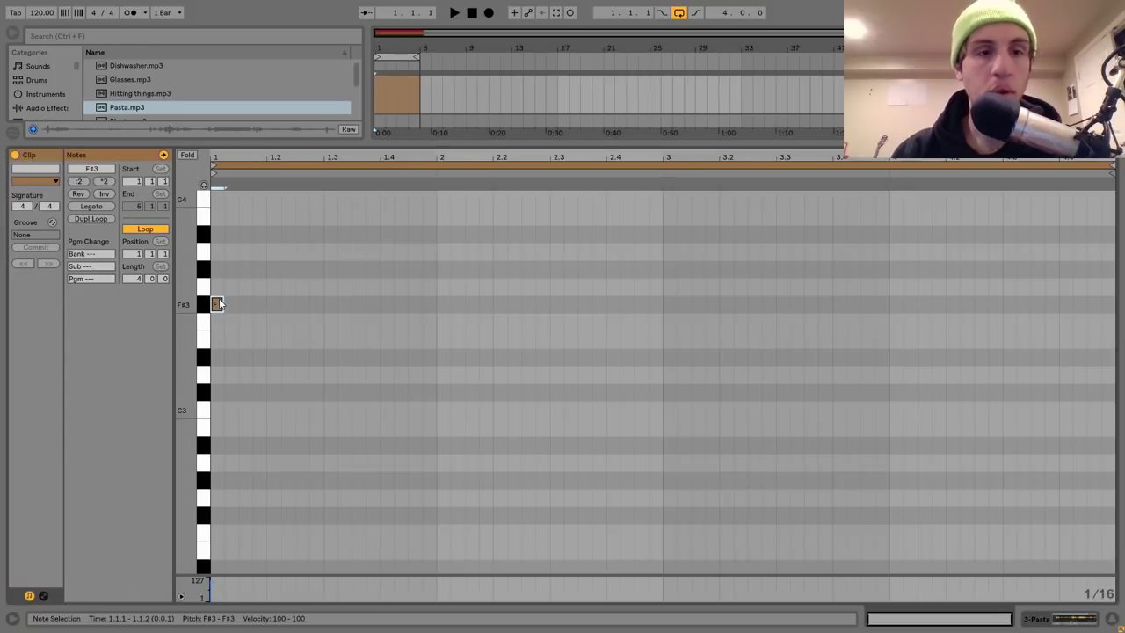
key("ctrl+d")
key("ctrl+d")
key("ctrl+d")
key("space")
key("ctrl+d")
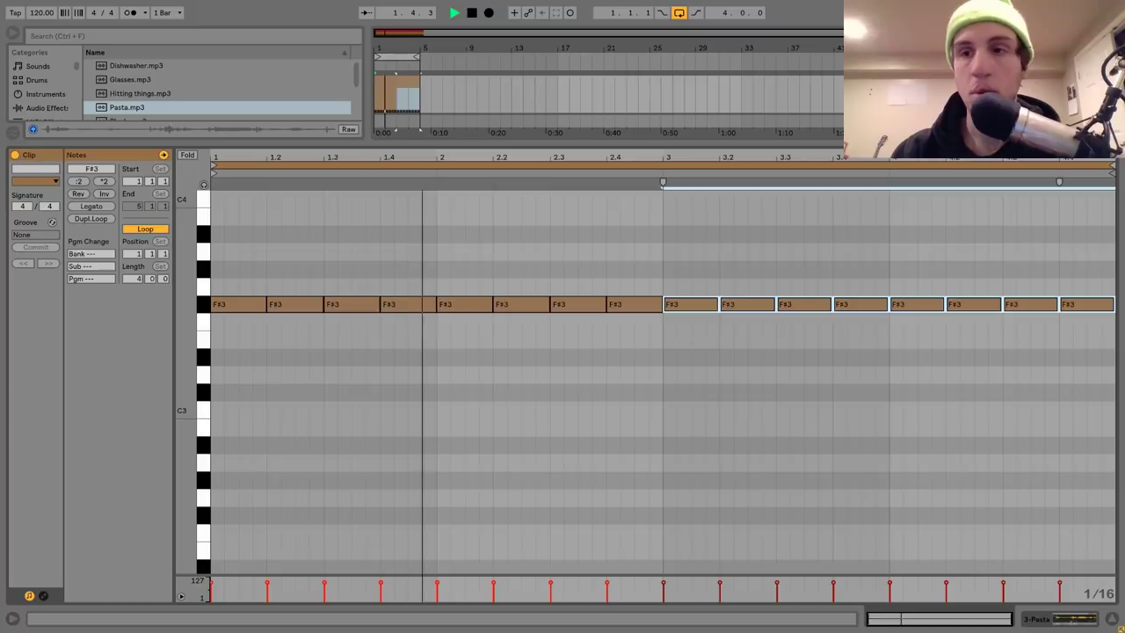
- Lower the Pasta track's volume to -3.3 dB and add a Saturator with 11.4 dB of drive
key("shift+Tab")
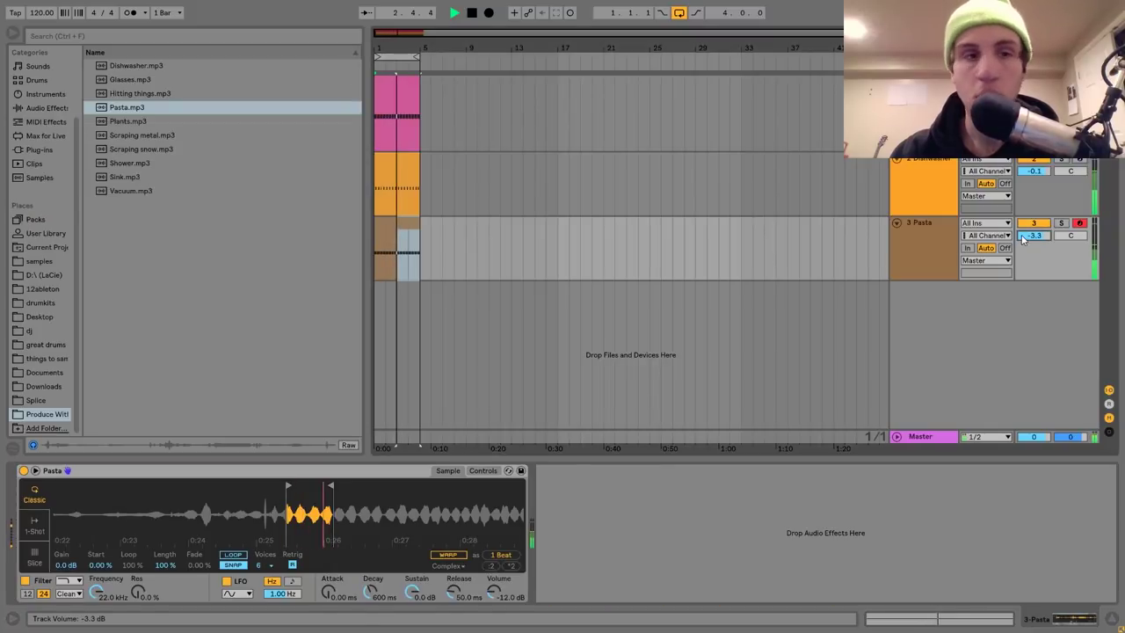
left_click(45, 107)
double_click(125, 344)
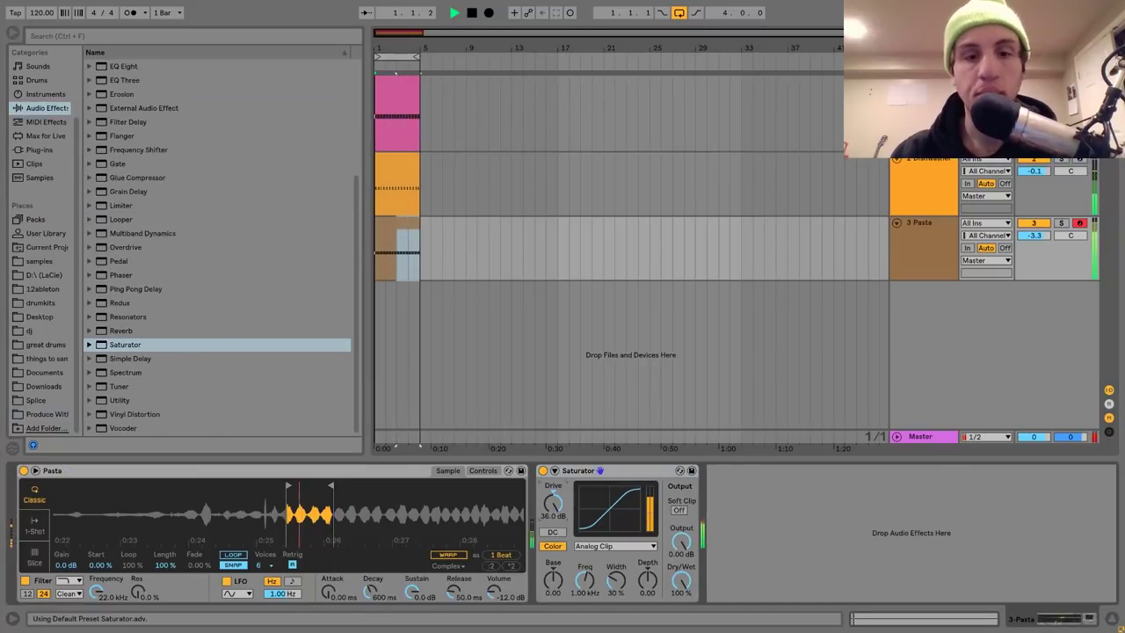
left_click_drag(552, 502, 553, 519)
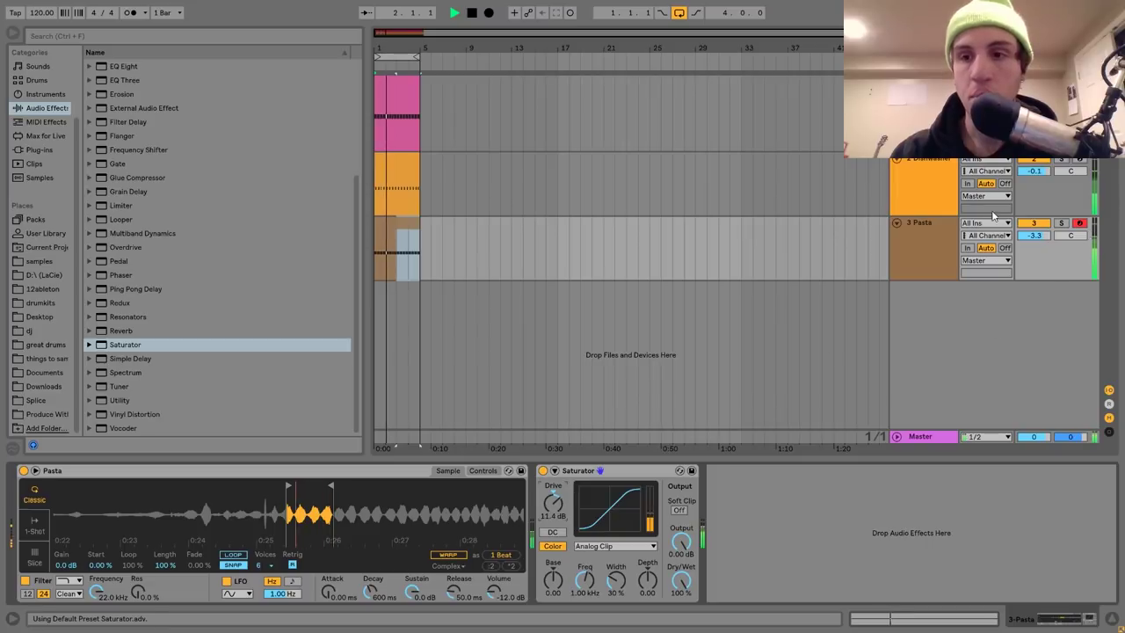
- Lower the Pasta track's volume to -10.4 dB and switch its Saturator to the Waveshaper curve with 84.4% depth
left_click_drag(1026, 242, 1026, 264)
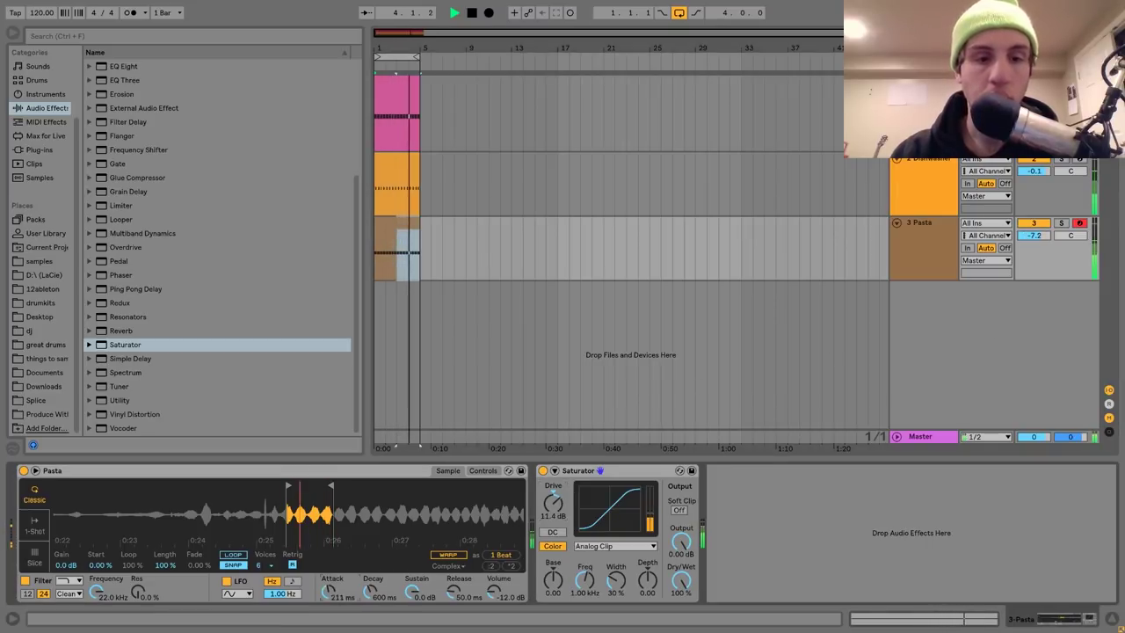
key("space")
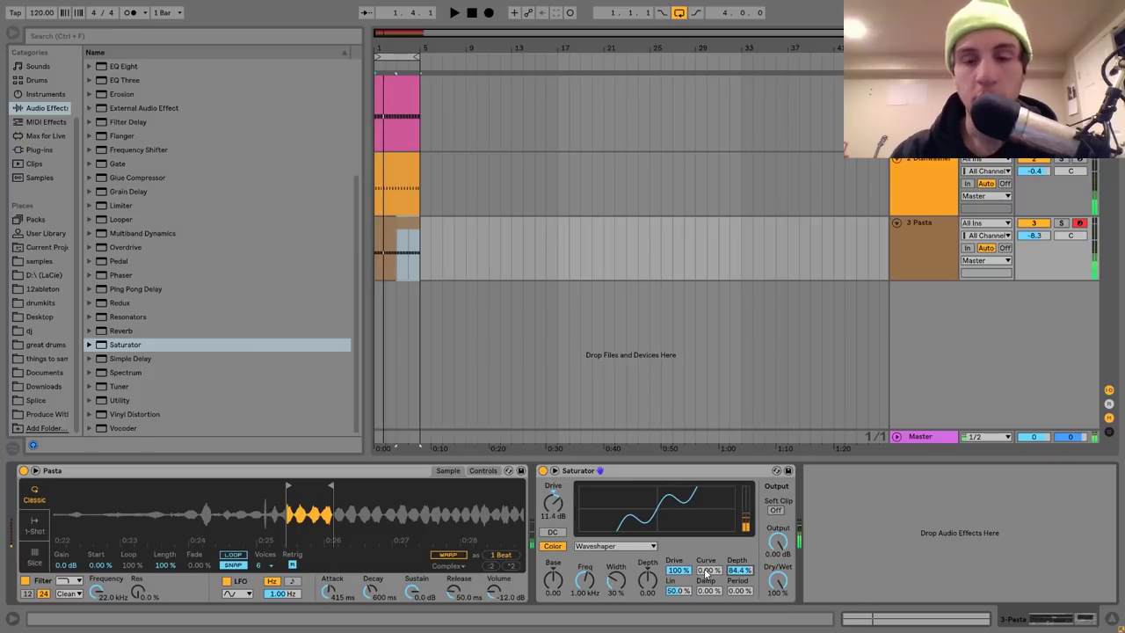
key("space")
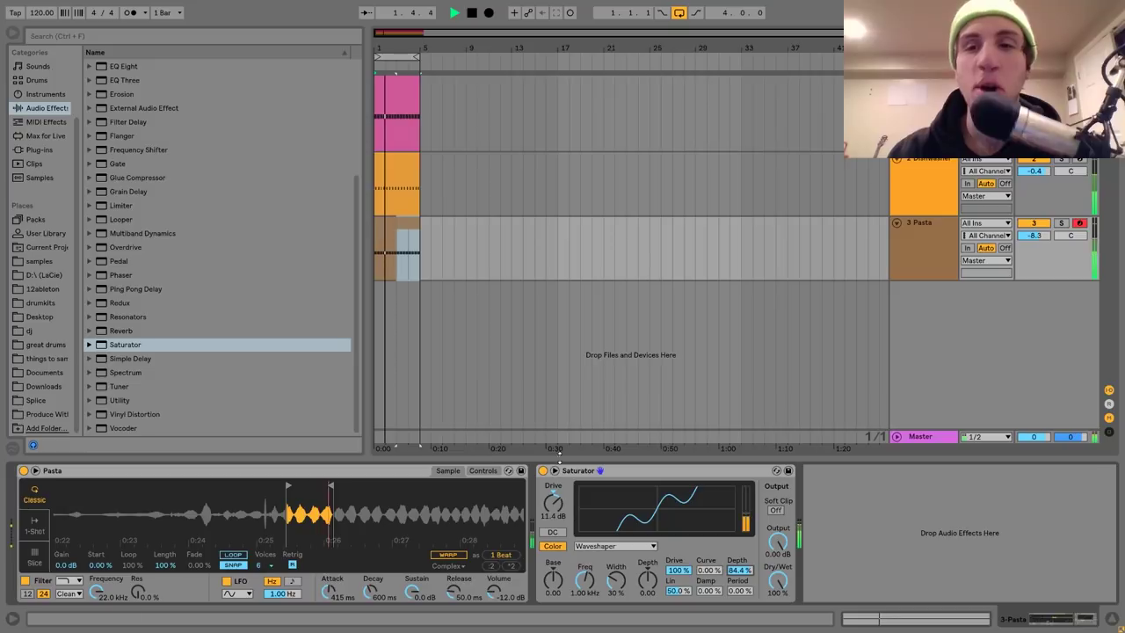
left_click(928, 238)
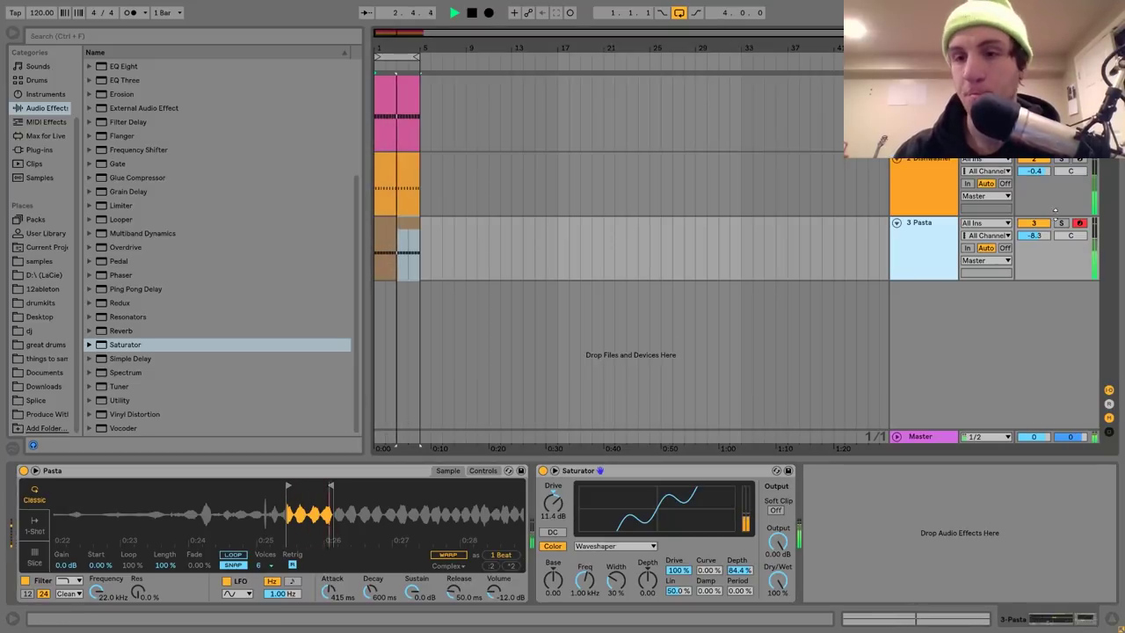
key("space")
- Load Pasta.mp3 onto a new fourth MIDI track and trim the sample to the one-beat hit at about 0:01
left_click(937, 241)
key("ctrl+shift+t")
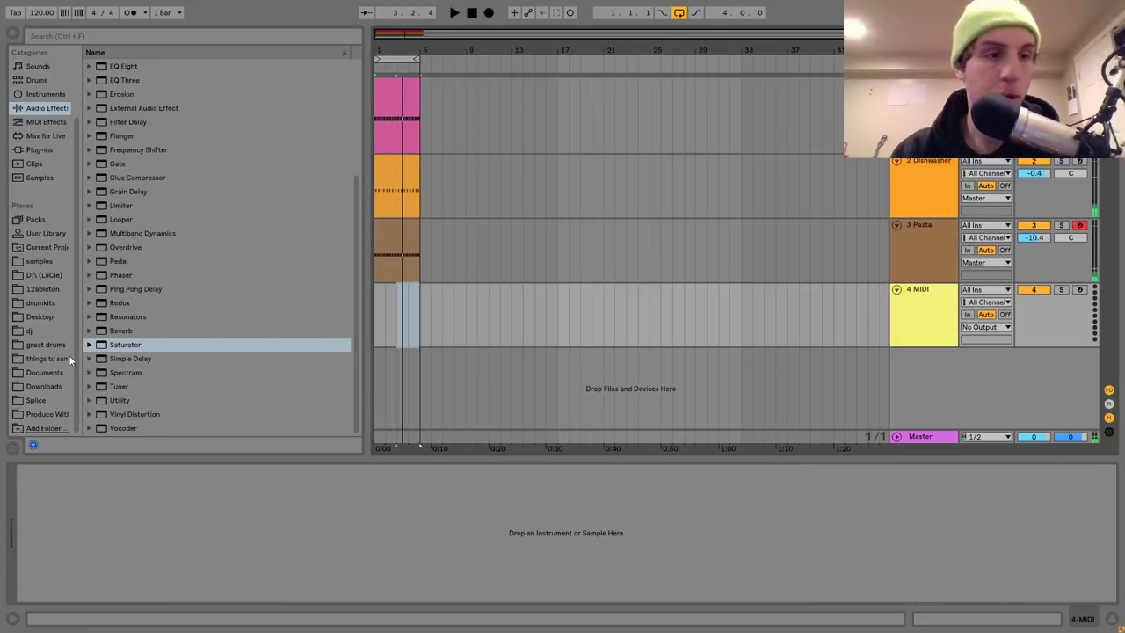
left_click(42, 413)
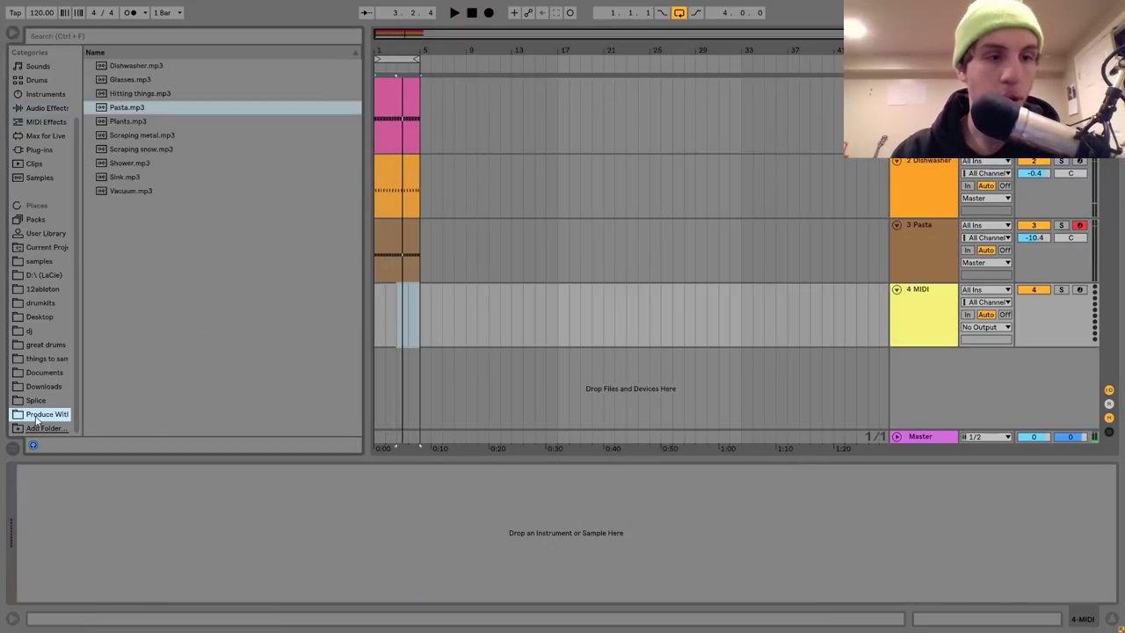
left_click(124, 109)
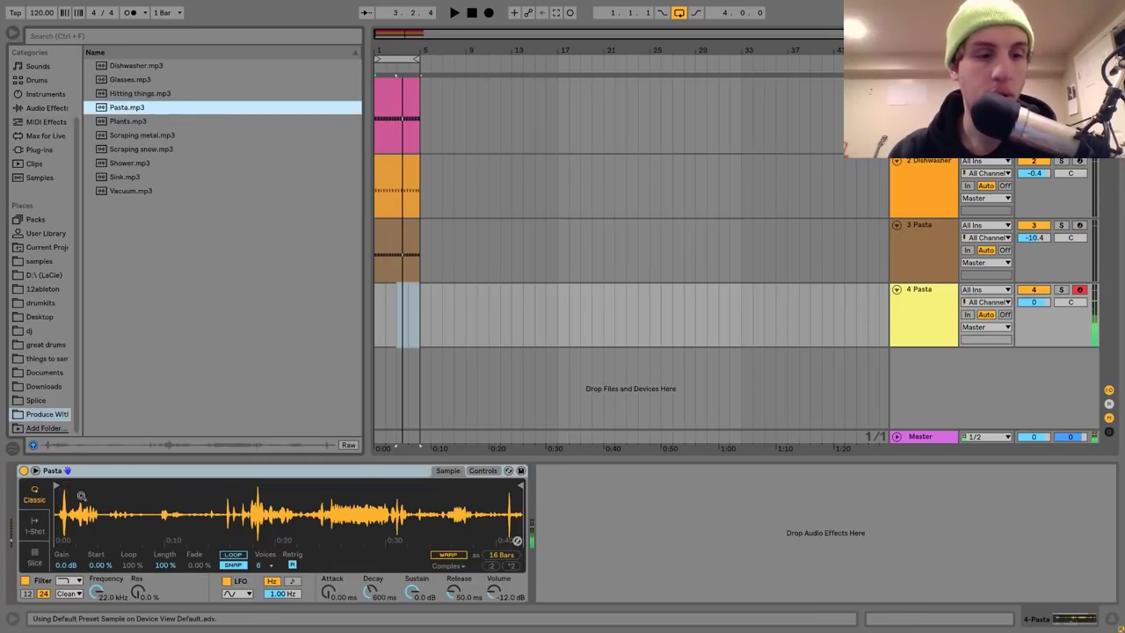
mouse_move(522, 500)
left_mouse_down()
mouse_move(63, 514)
mouse_move(192, 527)
left_mouse_up()
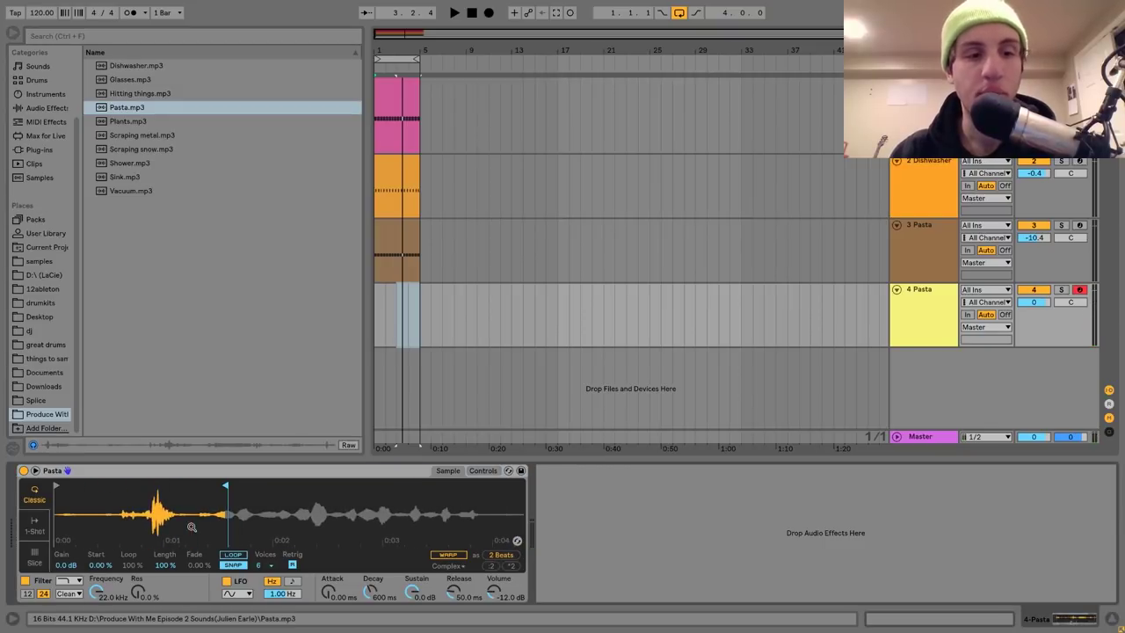
- Create a four-bar MIDI clip on the new Pasta track with F3 notes slightly ahead of beats 2 and 4 of bar 1 and play it
left_click(418, 334)
left_click_drag(417, 333, 364, 326)
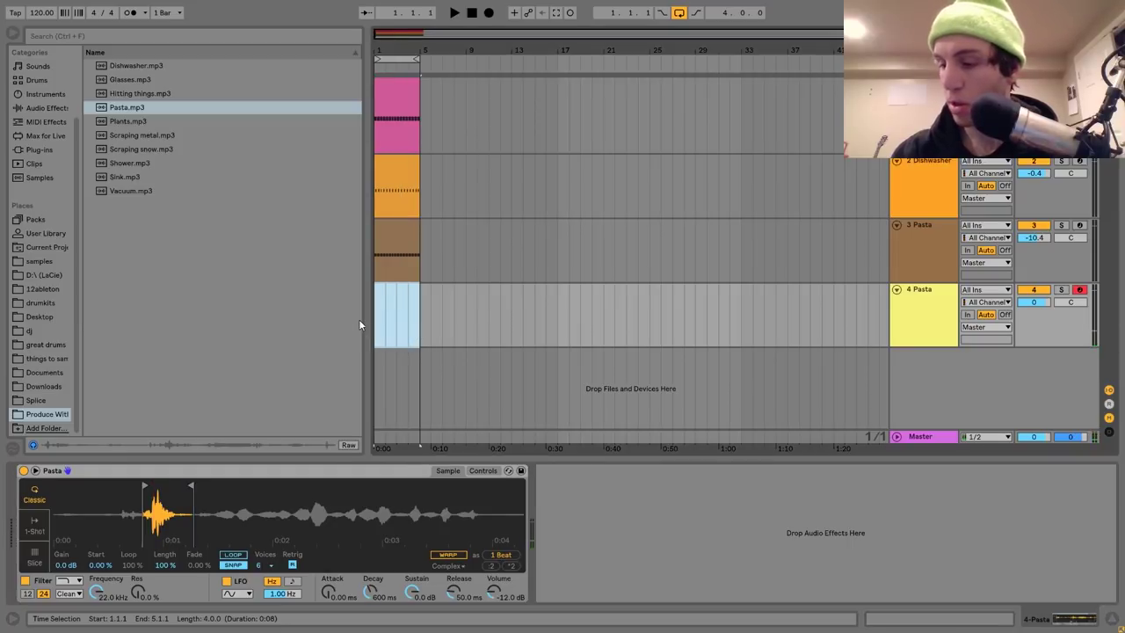
key("ctrl+shift+m")
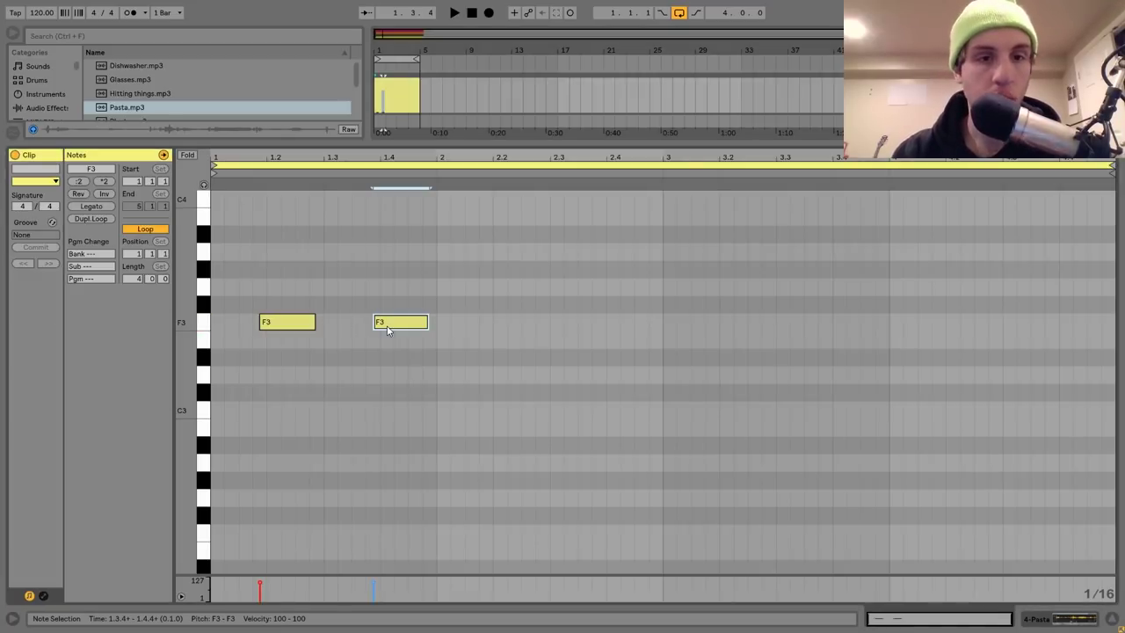
key("space")
- Try an extra F3 note at 1.2.4 and a short F note at 1.3.2 in different octaves
double_click(318, 322)
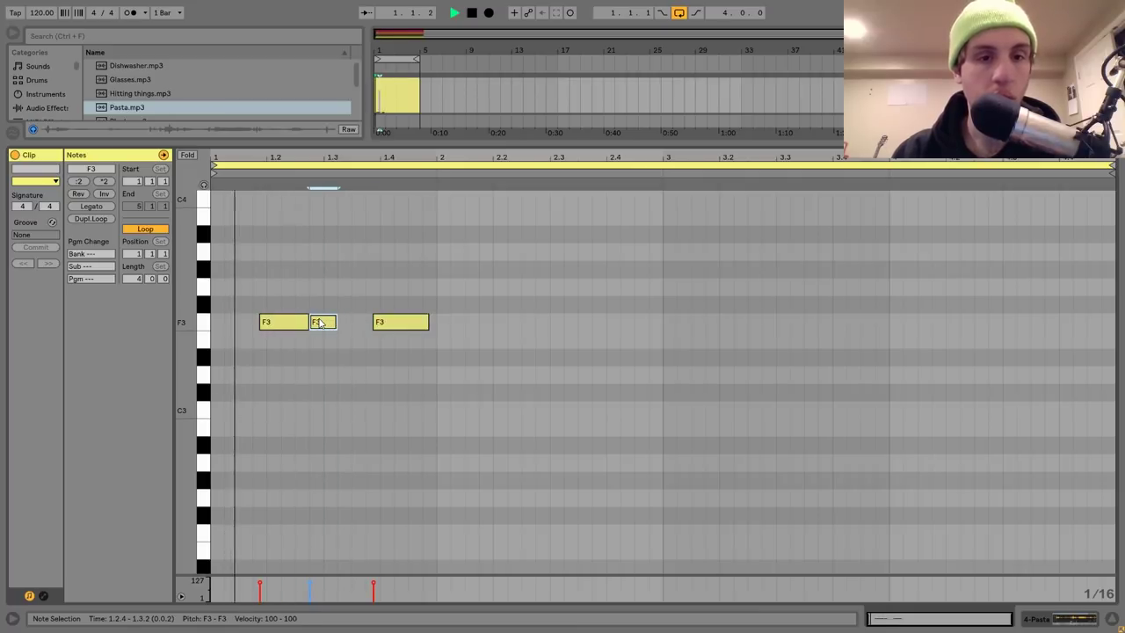
key("f")
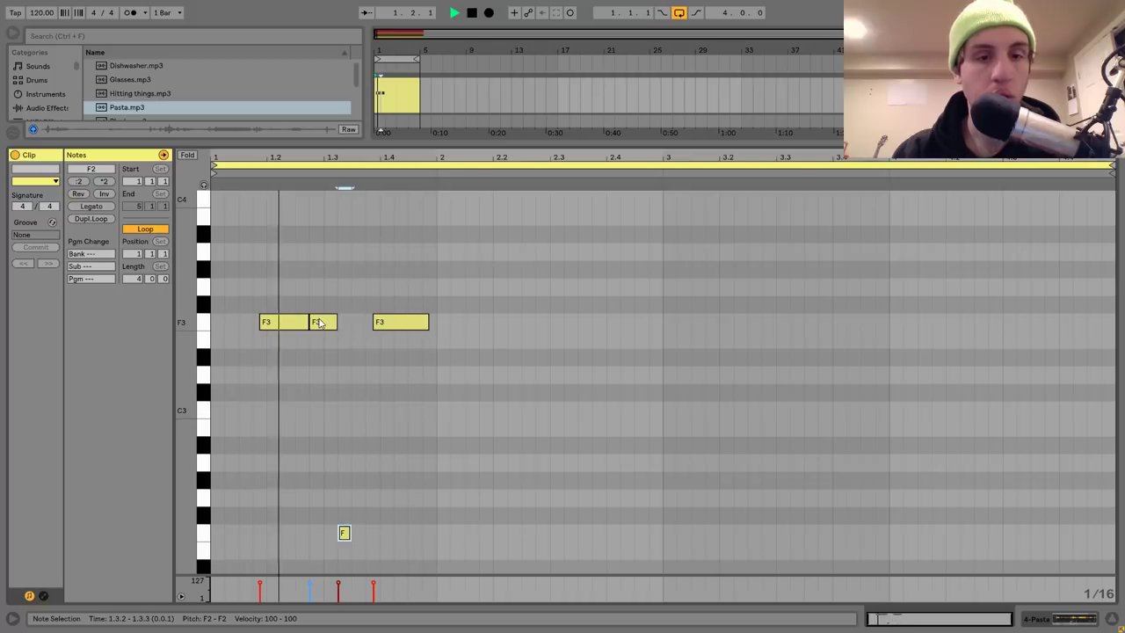
key("shift+Up")
key("shift+Up")
key("shift+Right")
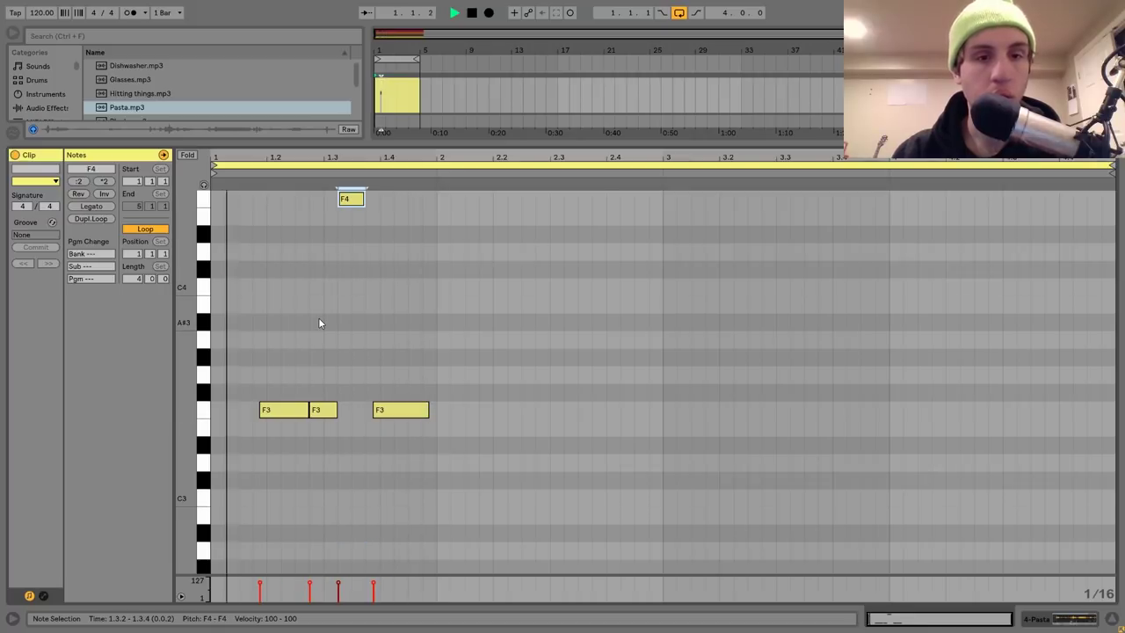
key("shift+Down")
key("Delete")
key("space")
double_click(323, 410)
key("space")
- Duplicate the two F3 notes of bar 1 into bar 2
left_click_drag(436, 383, 209, 444)
key("ctrl+d")
key("ctrl+d")
key("ctrl+d")
key("ctrl+z")
key("ctrl+z")
key("ctrl+z")
key("ctrl+d")
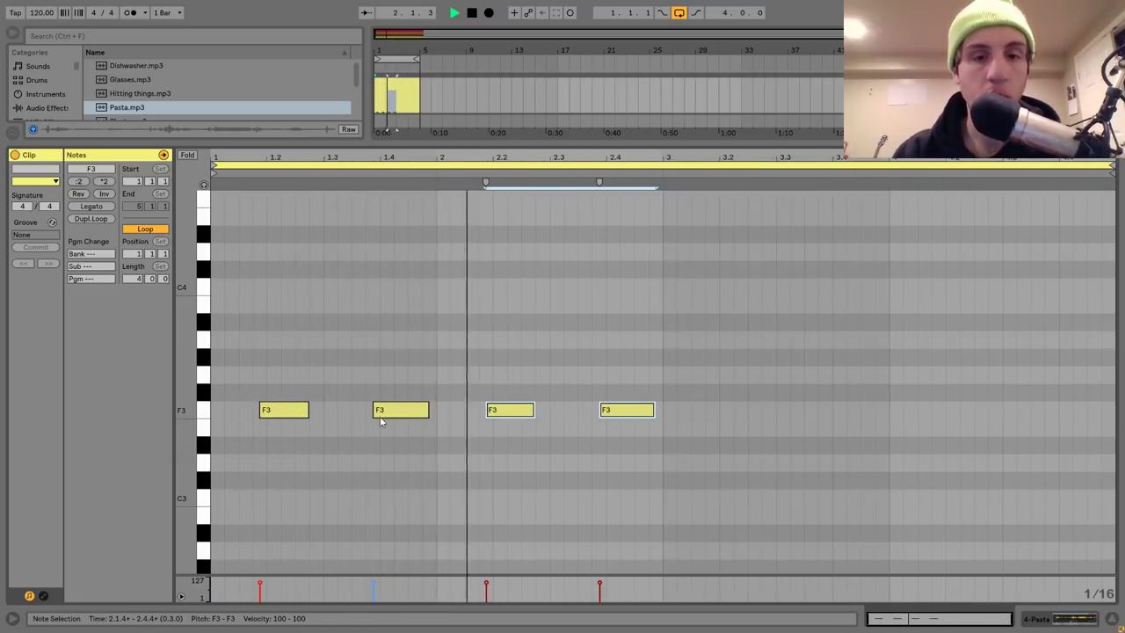
- Add F3 notes at 1.2.4 and 2.2.4, and duplicate the two-bar pattern to fill the four-bar clip
double_click(313, 411)
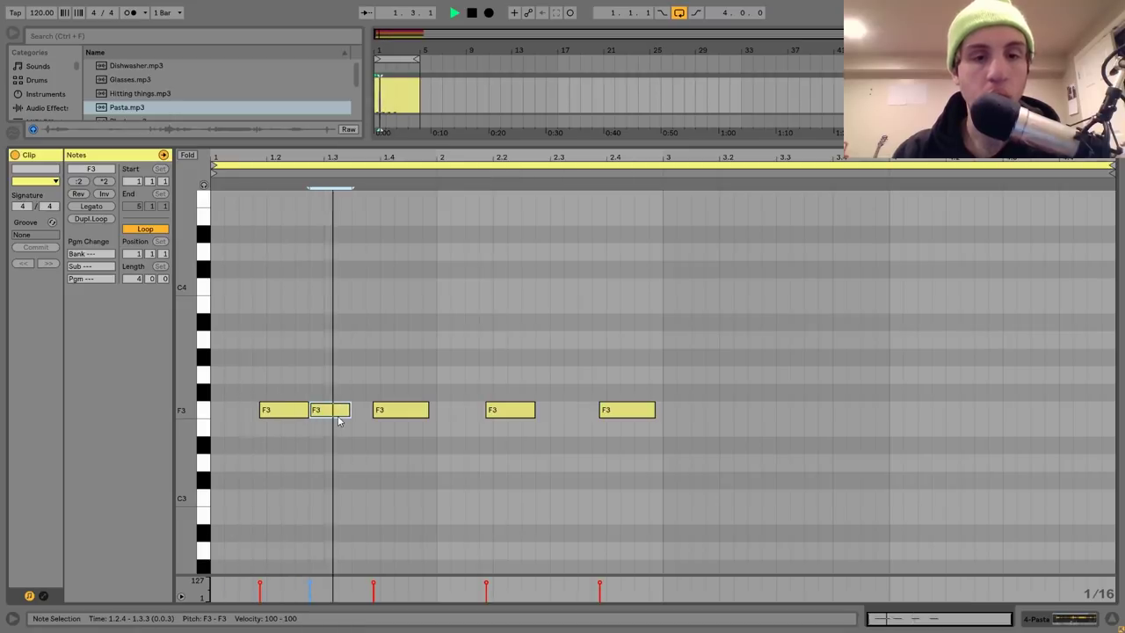
double_click(555, 411)
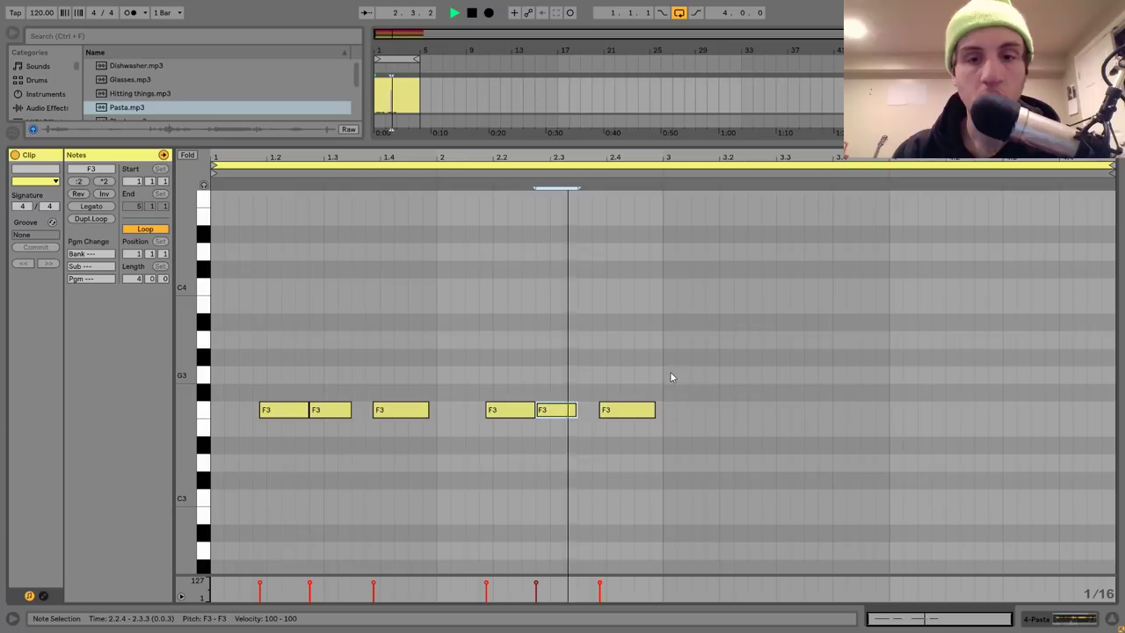
left_click_drag(664, 371, 207, 447)
key("space")
key("ctrl+d")
- Add an Echo to the yellow Pasta track with dotted 1/8 delay times and 70% dry/wet
key("shift+Tab")
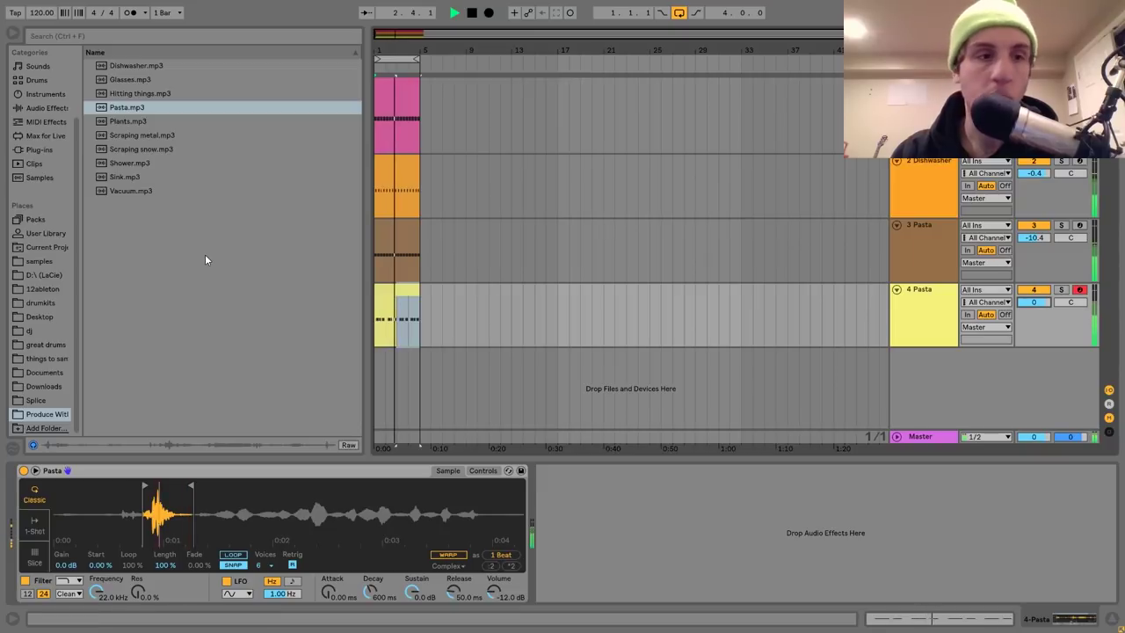
left_click(47, 108)
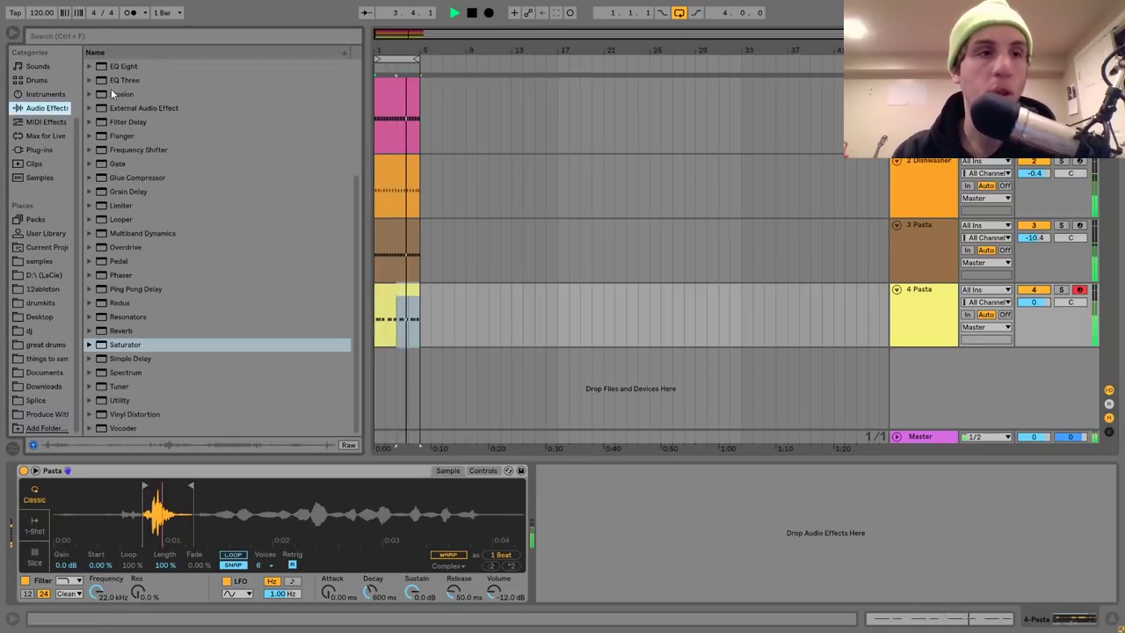
scroll(126, 135, "up", 4)
double_click(118, 219)
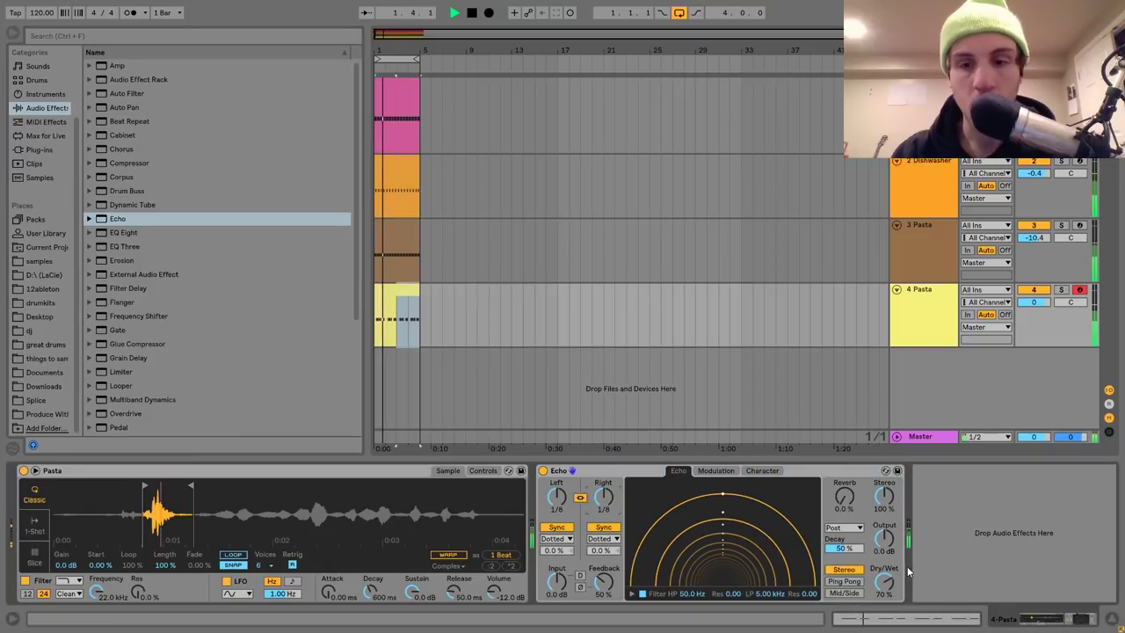
- Group the Dishwasher and both Pasta tracks and add a Drum Buss to the group with 29% drive and 20.0 kHz damp
key("ctrl+g")
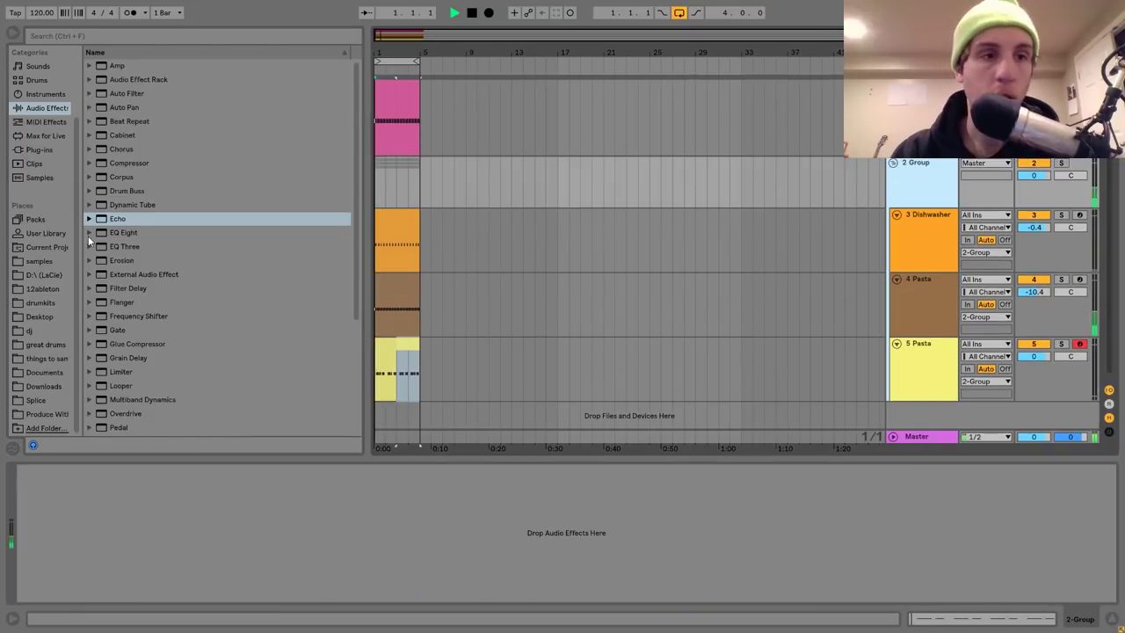
double_click(127, 191)
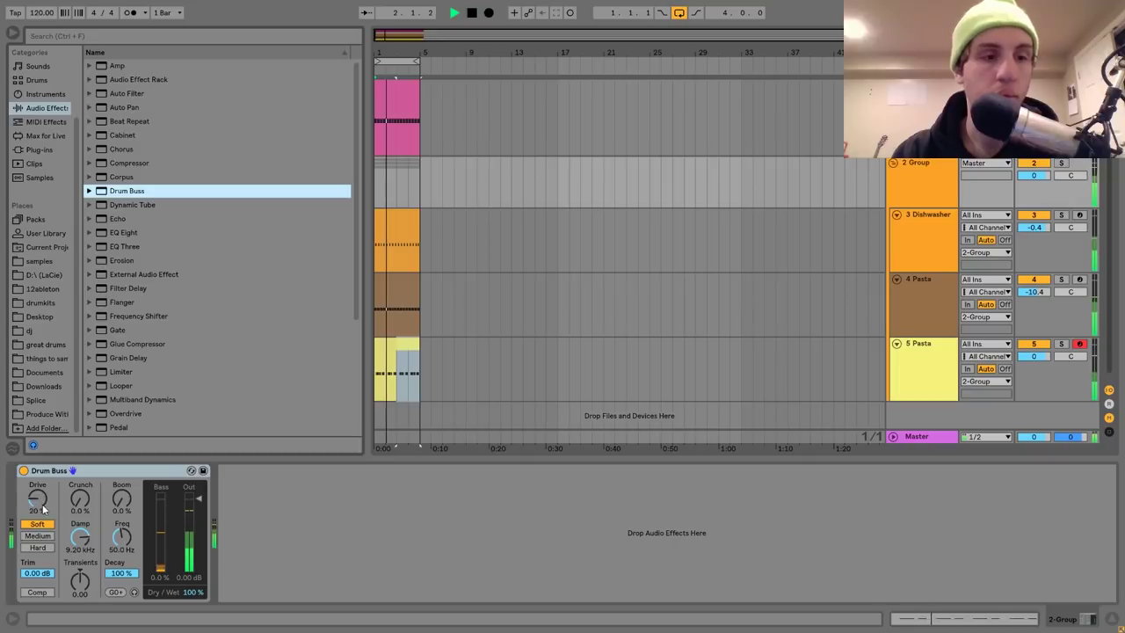
left_click_drag(42, 507, 44, 505)
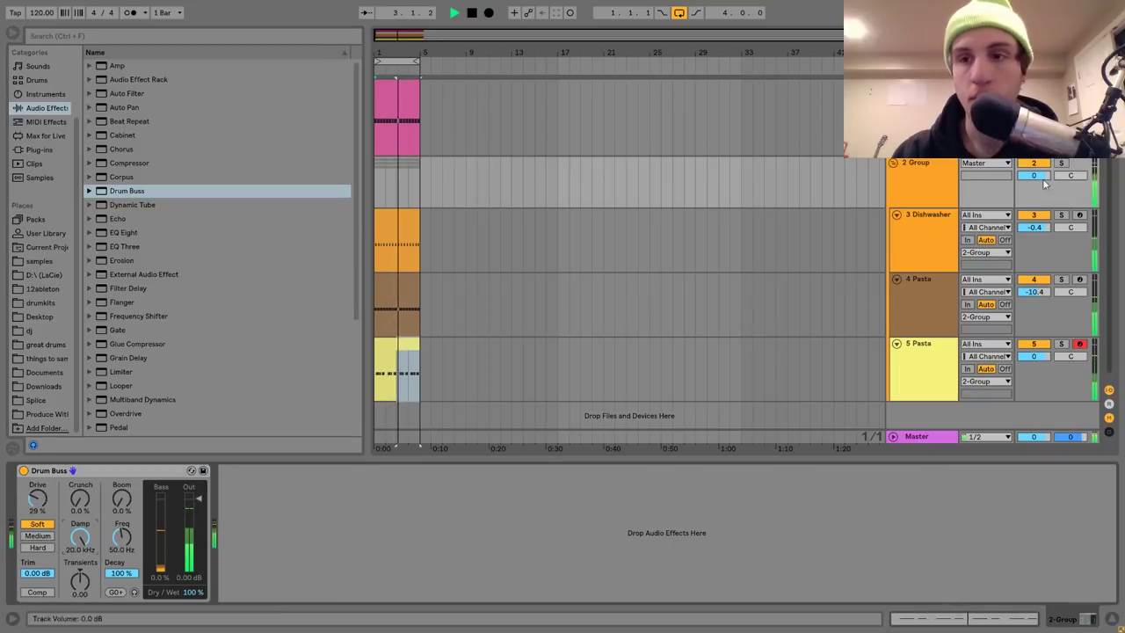
- Set the group's volume to -8.0 dB and the yellow Pasta track's volume to -0.1 dB
left_click_drag(1033, 175, 1033, 198)
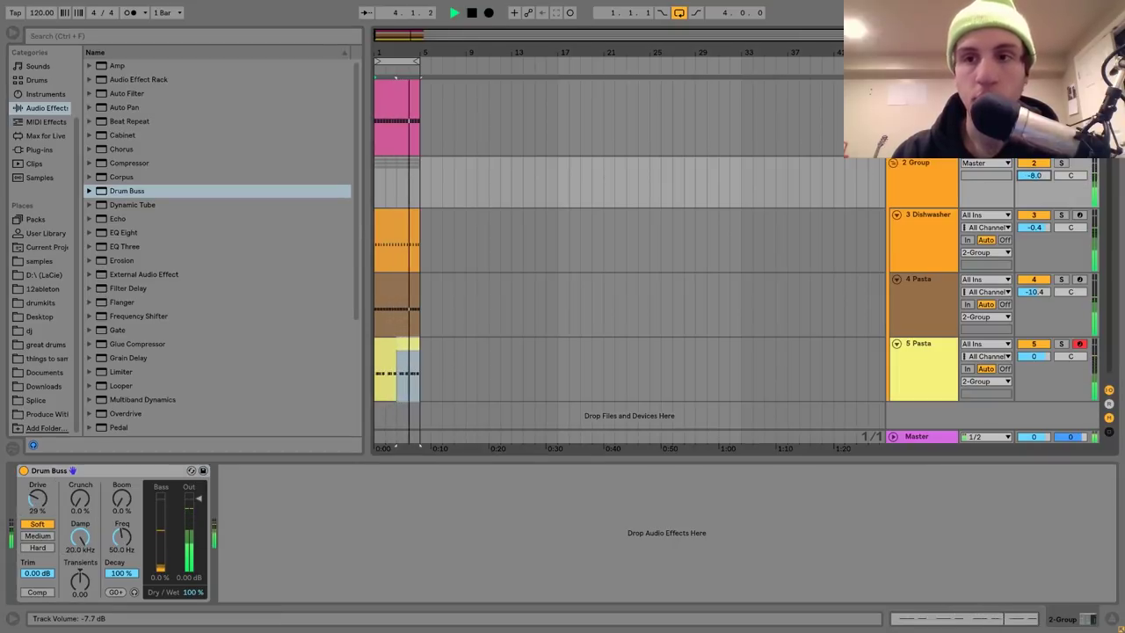
key("Up")
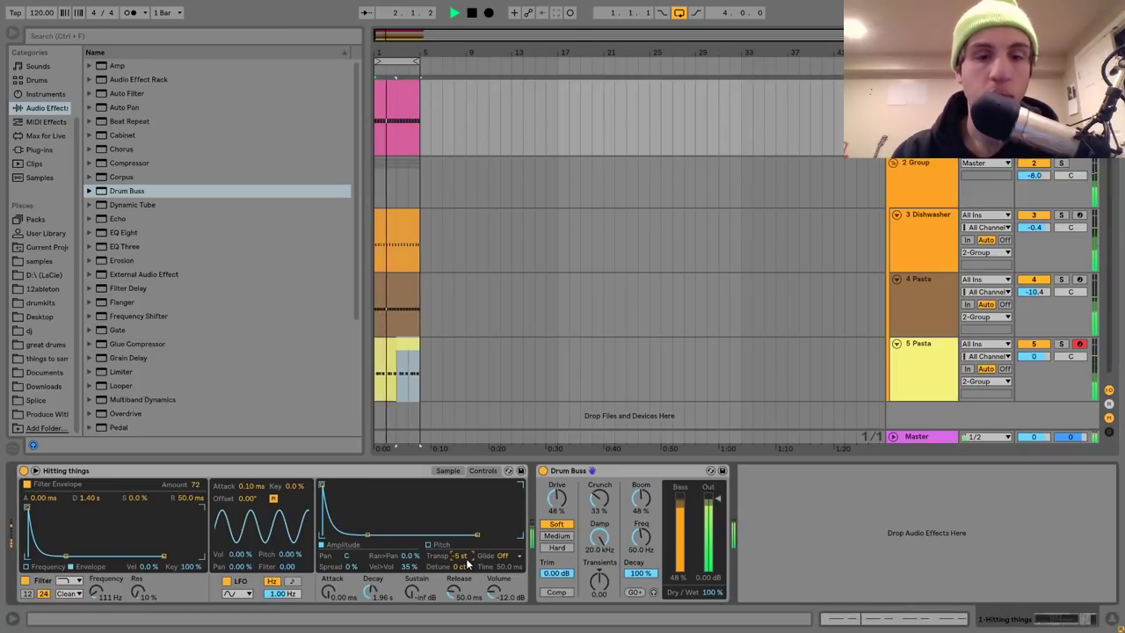
left_click(922, 303)
left_click_drag(1033, 356, 1033, 357)
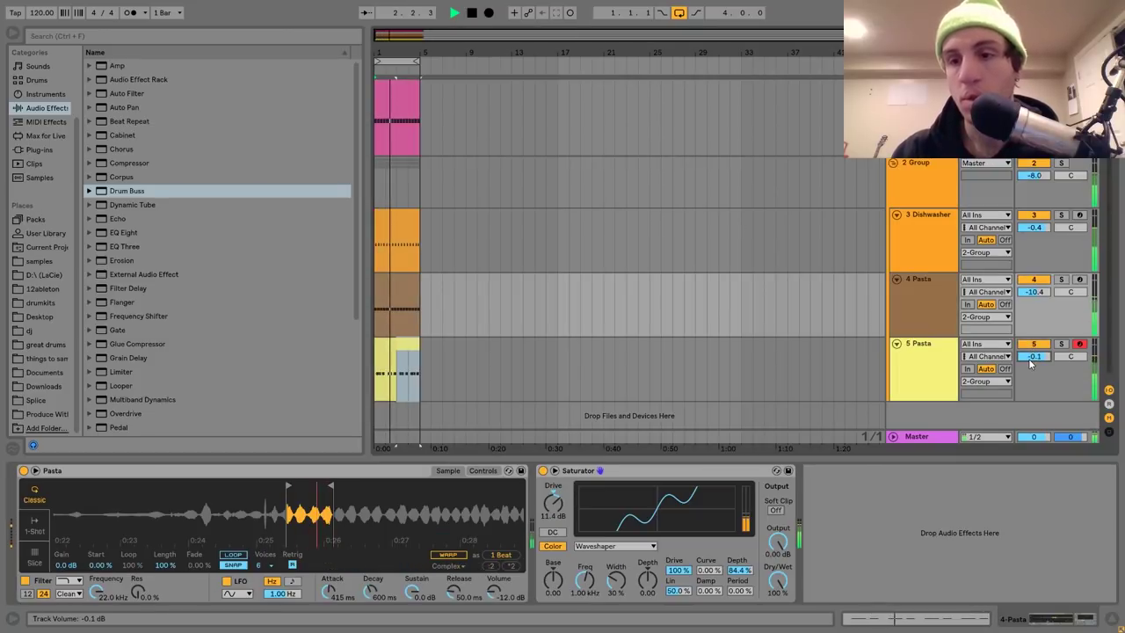
- Duplicate the Dishwasher track inside the group
left_click(923, 235)
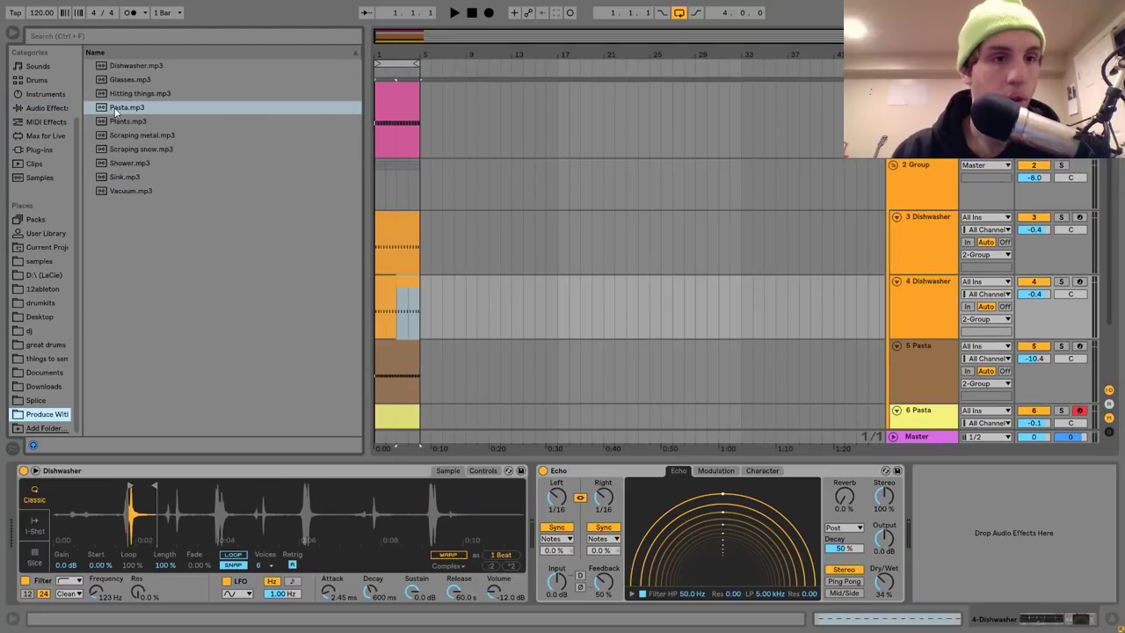
- Audition the household samples between Glasses.mp3 and Sink.mp3, ending on Scraping snow.mp3
left_click(115, 109)
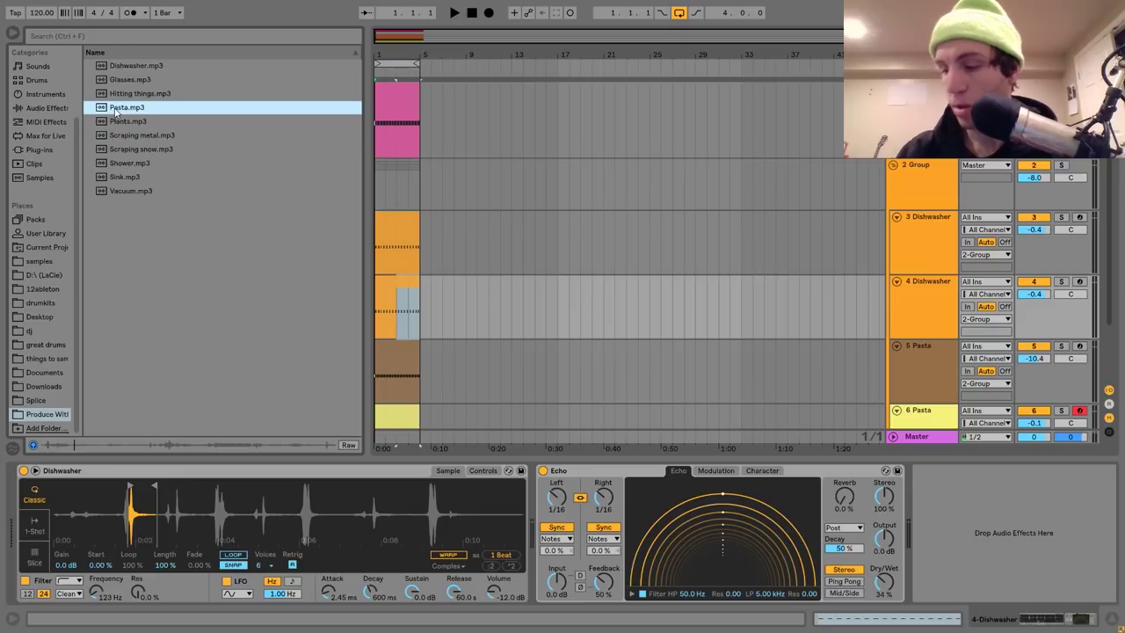
key("Up")
key("Up")
key("Down")
key("Down")
key("Down")
key("Down")
key("Down")
key("Down")
key("Down")
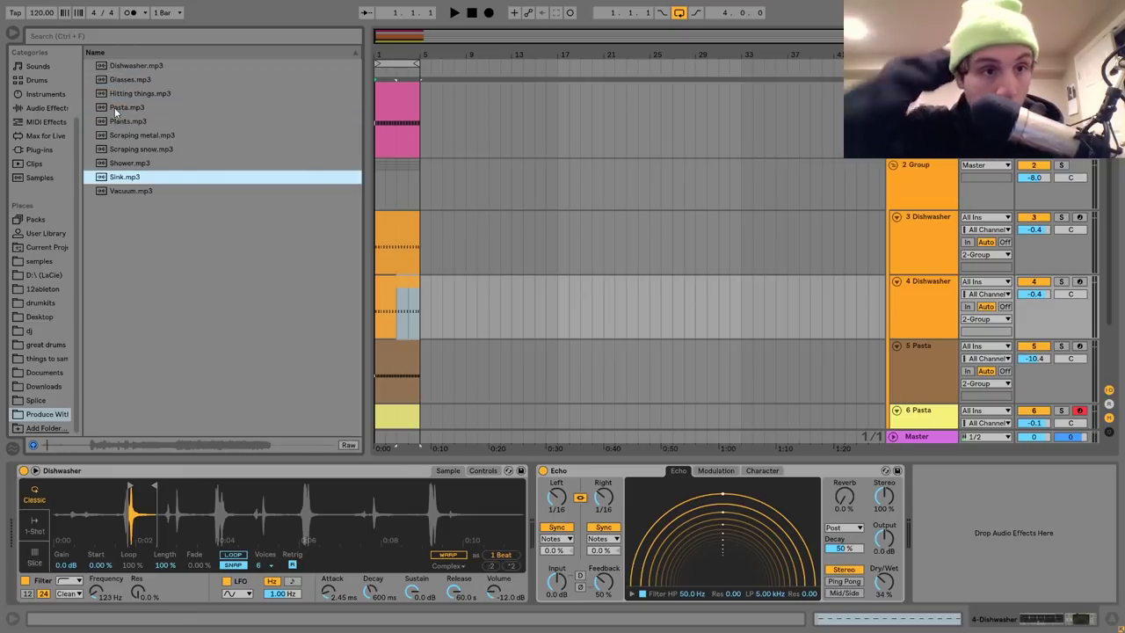
key("Up")
key("Up")
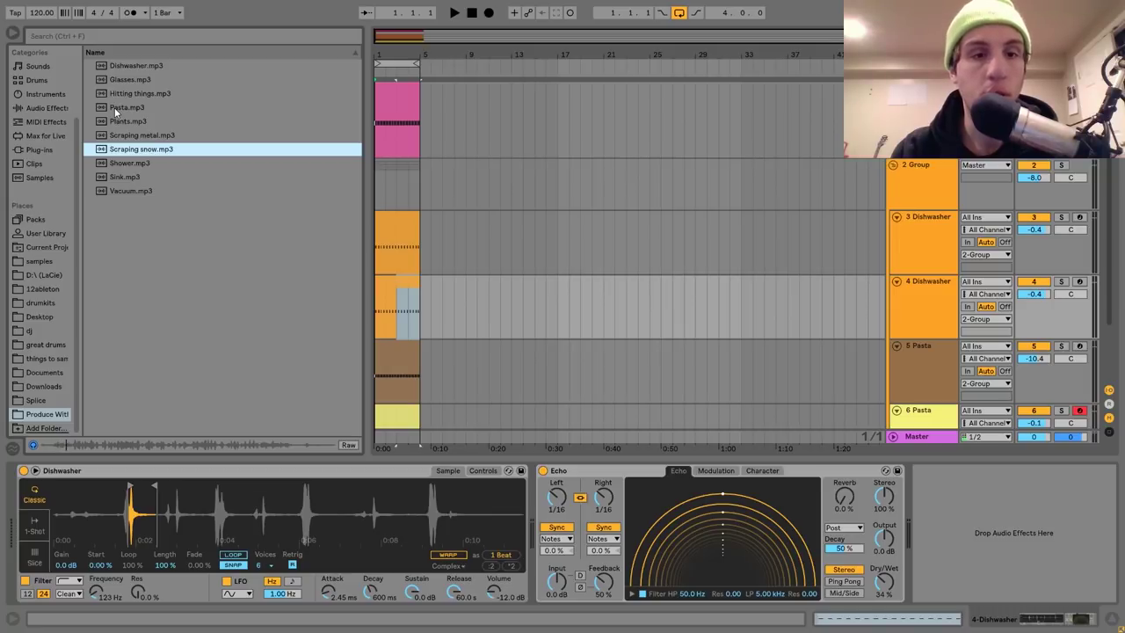
- Place Scraping snow.mp3 at bar 1 on a new track below the first Dishwasher track and turn off its warping
left_click(395, 226)
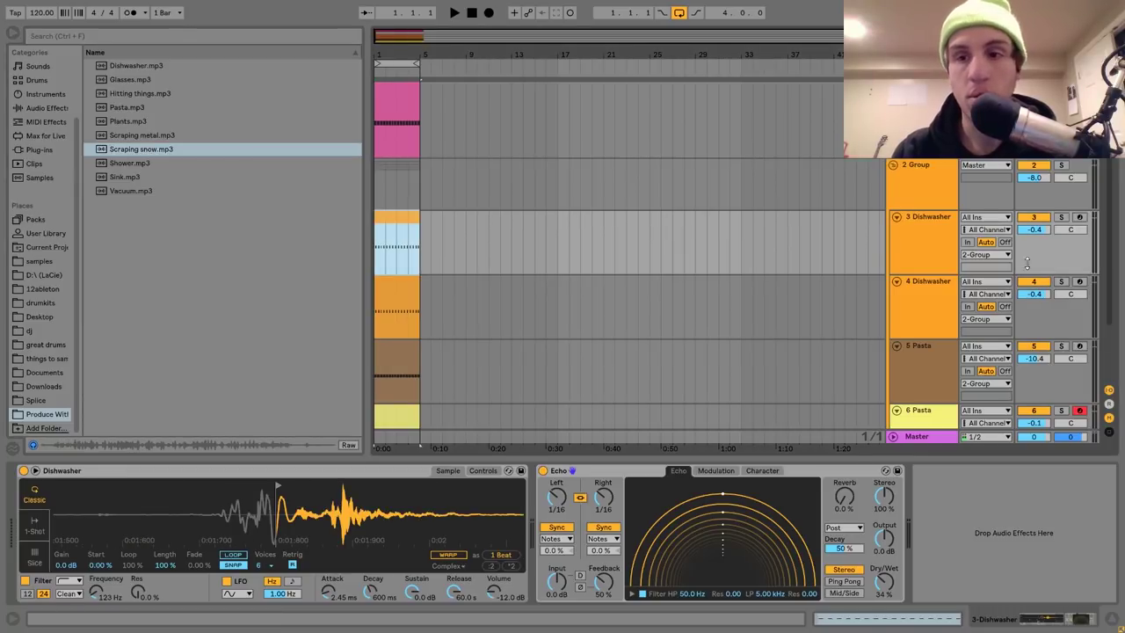
key("ctrl+shift+t")
left_click_drag(419, 300, 422, 281)
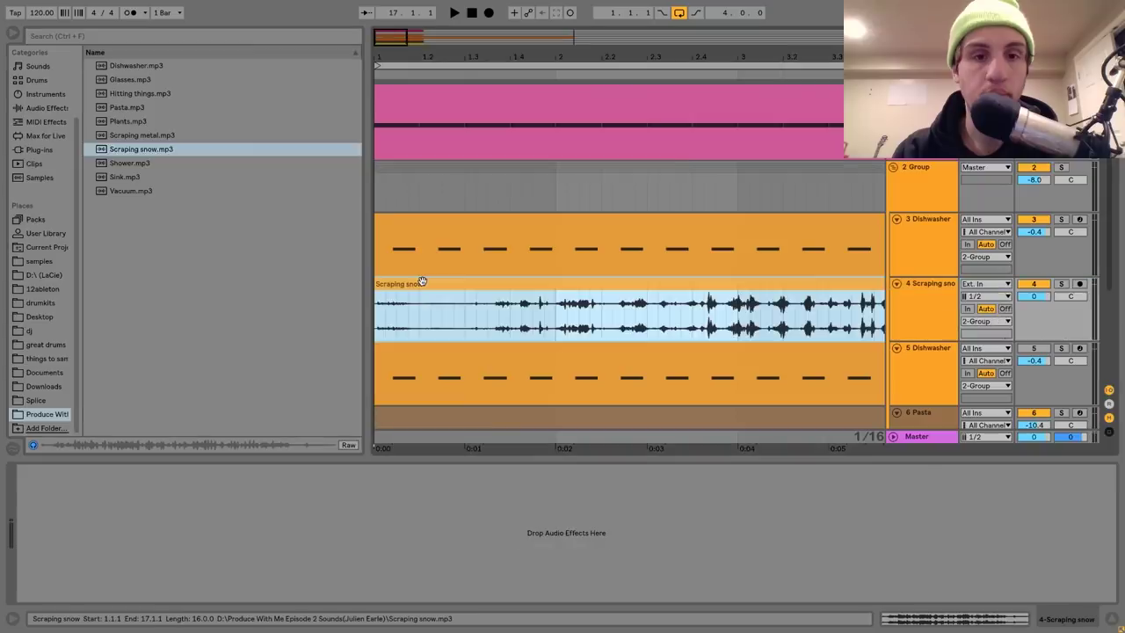
left_click(158, 170)
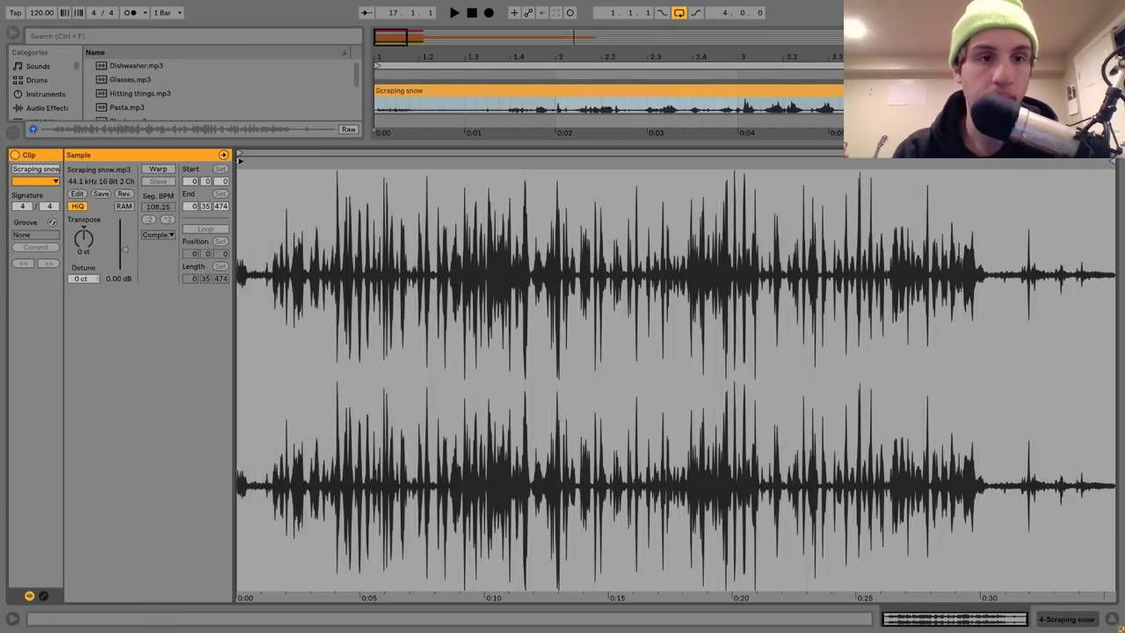
- Move the Scraping snow clip's start to about 0:03 and lower its track's volume while playing the loop
left_click_drag(239, 158, 314, 161)
key("space")
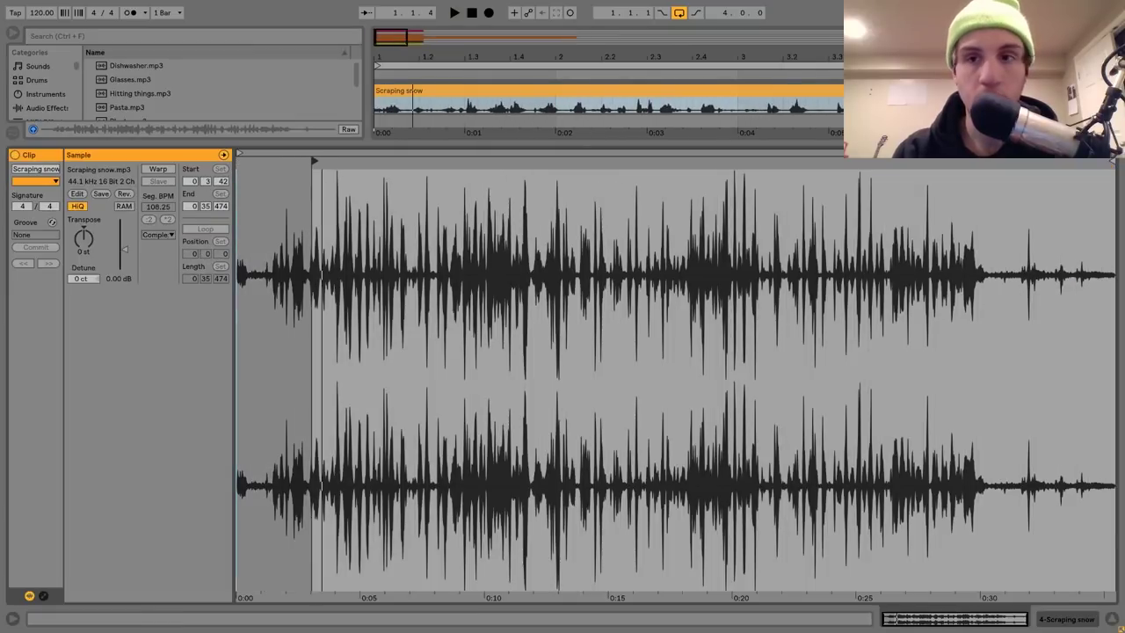
key("shift+Tab")
left_click(569, 199)
key("space")
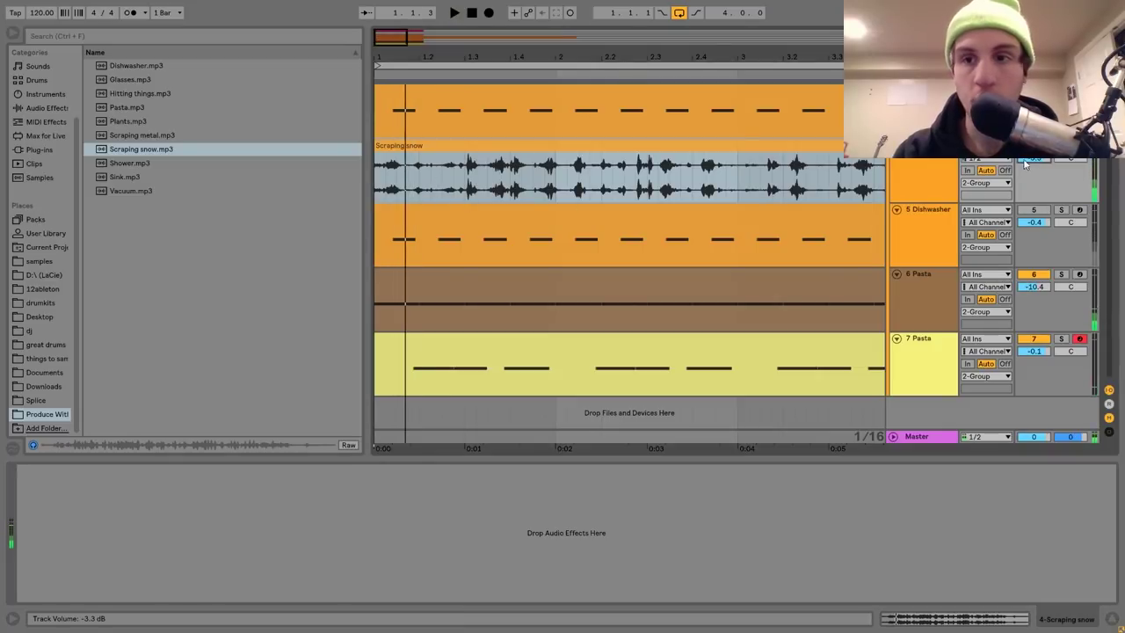
- Shift the opening section of the Scraping snow clip to start at 1.1.3 and extend it to 1.4.3
left_click(407, 151)
key("space")
left_click_drag(442, 167, 377, 163)
key("space")
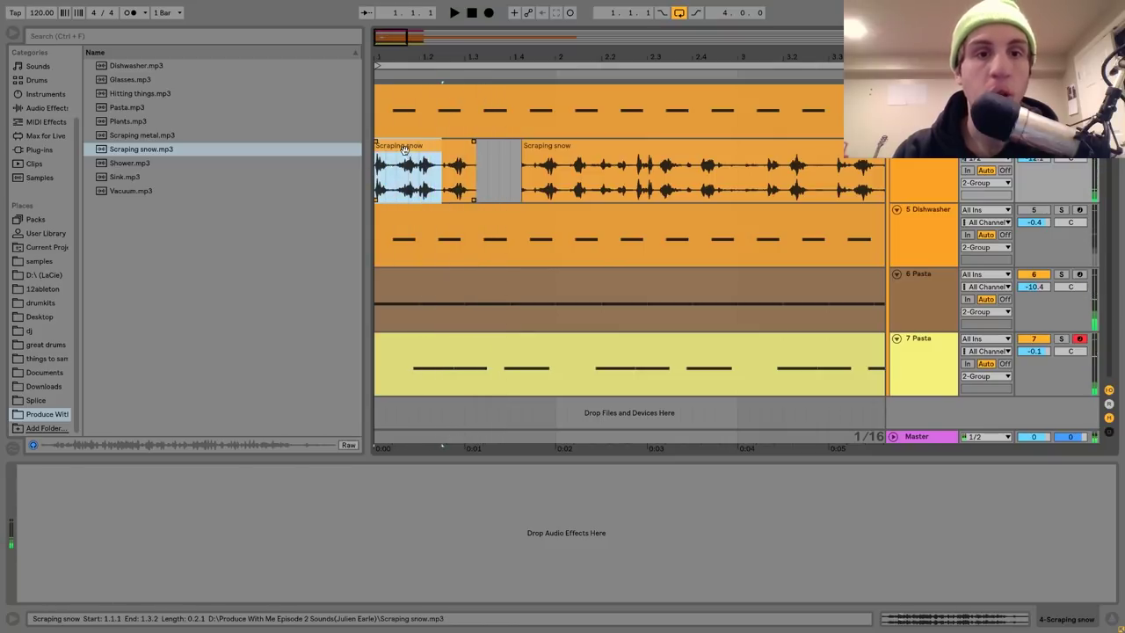
key("Right")
key("Right")
key("space")
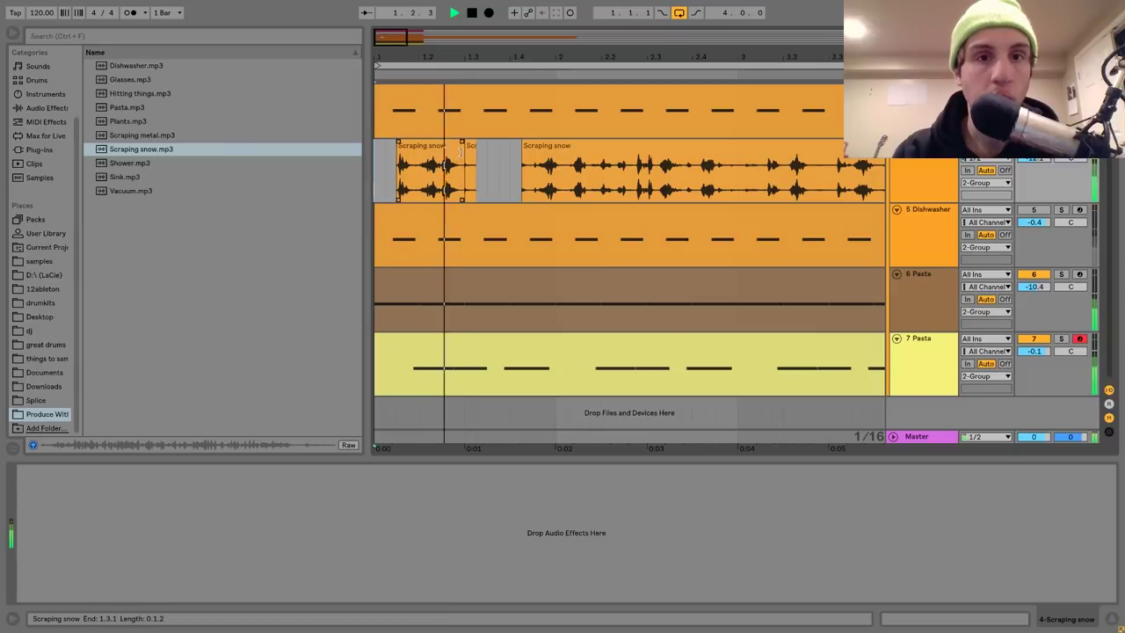
left_click_drag(461, 151, 527, 158)
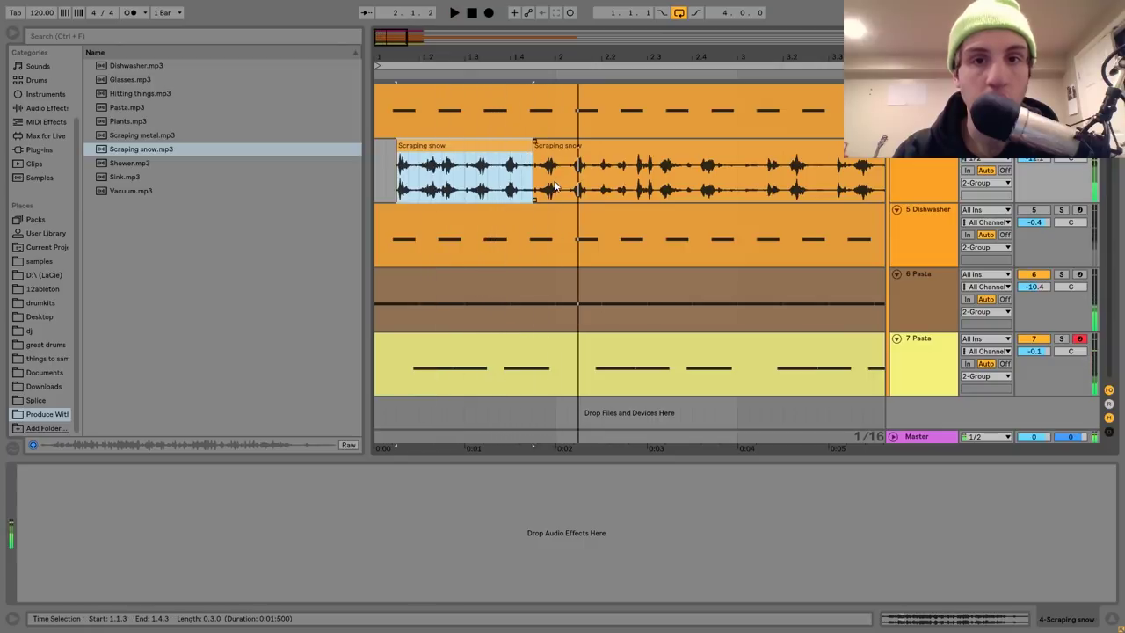
- Split the Scraping snow clip at bars 2 and 3 and repeat its two-bar section over bars 3 and 4
left_click(555, 188)
key("space")
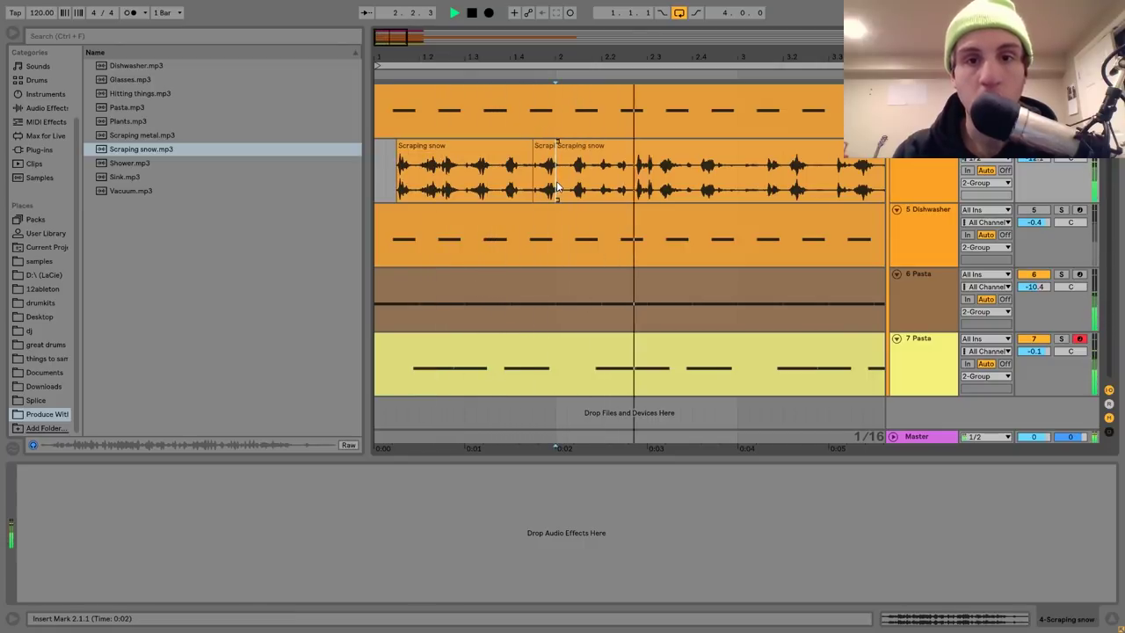
scroll(561, 187, "right", 2)
key("space")
key("space")
key("space")
key("space")
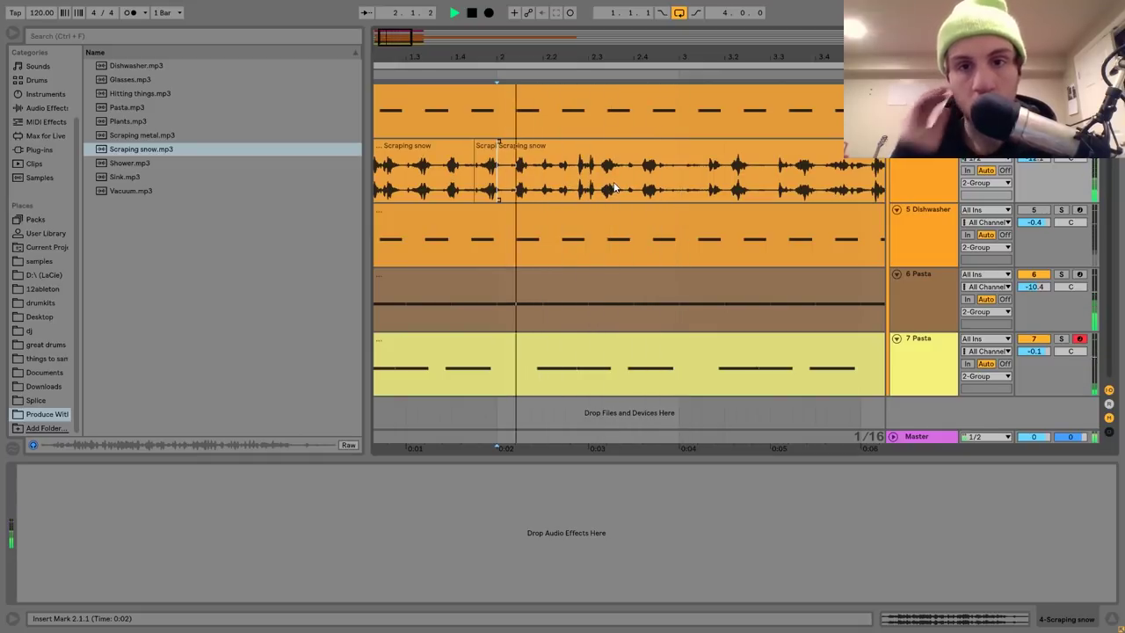
key("space")
left_click(682, 176)
key("ctrl+e")
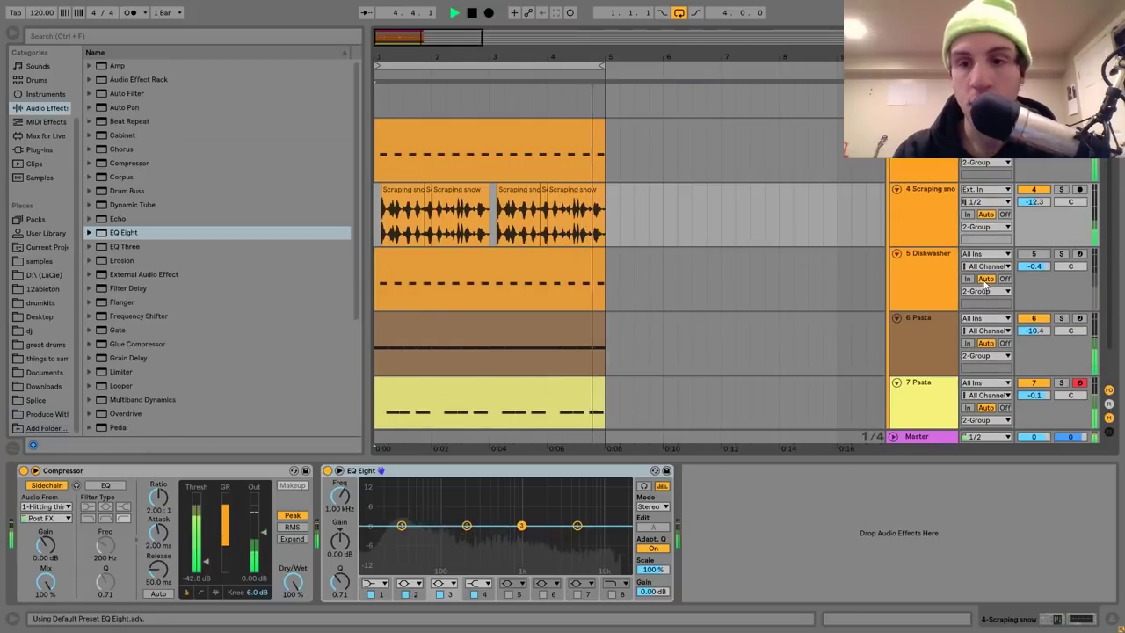
- Lower the Scraping snow track's volume to -14 dB while the loop plays
left_click(935, 208)
scroll(935, 208, "up", 2)
scroll(1035, 277, "down", 2)
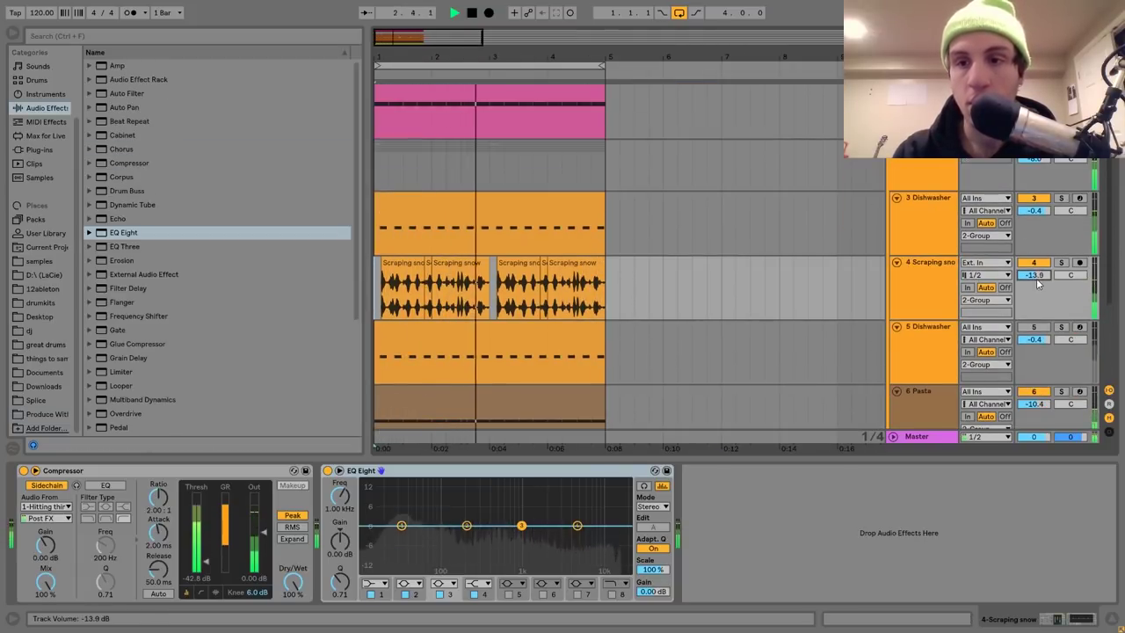
scroll(981, 308, "down", 5)
scroll(981, 308, "down", 2)
- Unmute and solo the second Dishwasher track and delete its Echo effect
left_click(1039, 212)
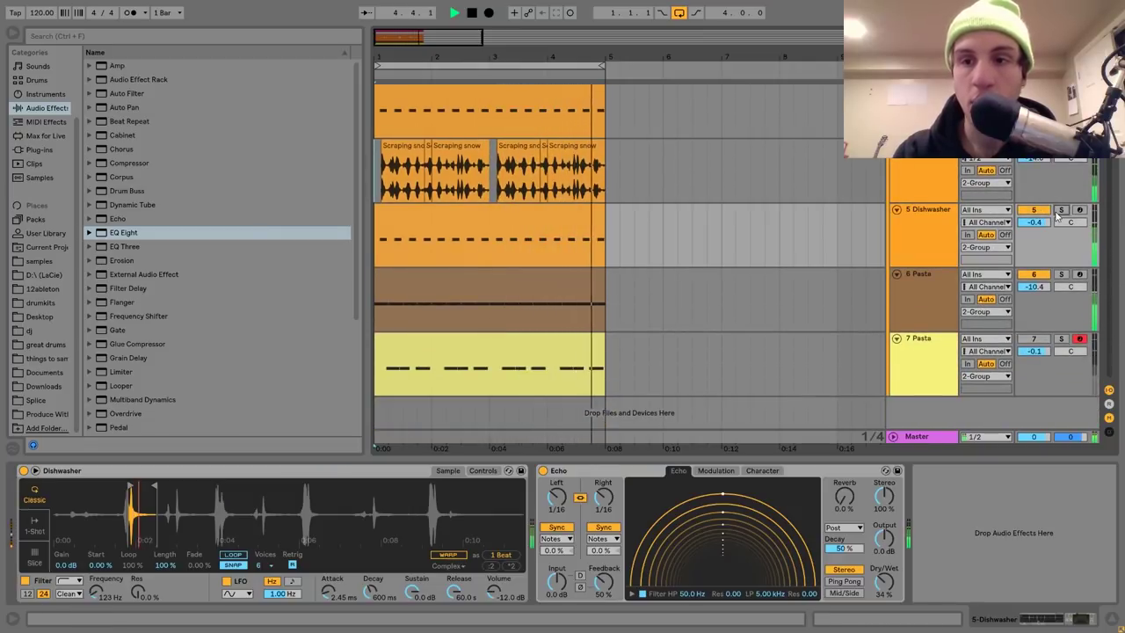
left_click(1060, 209)
left_click(604, 470)
key("Delete")
- Replace the second Dishwasher track's sample with Shower.mp3 and set the track volume to -6 dB
left_click(60, 416)
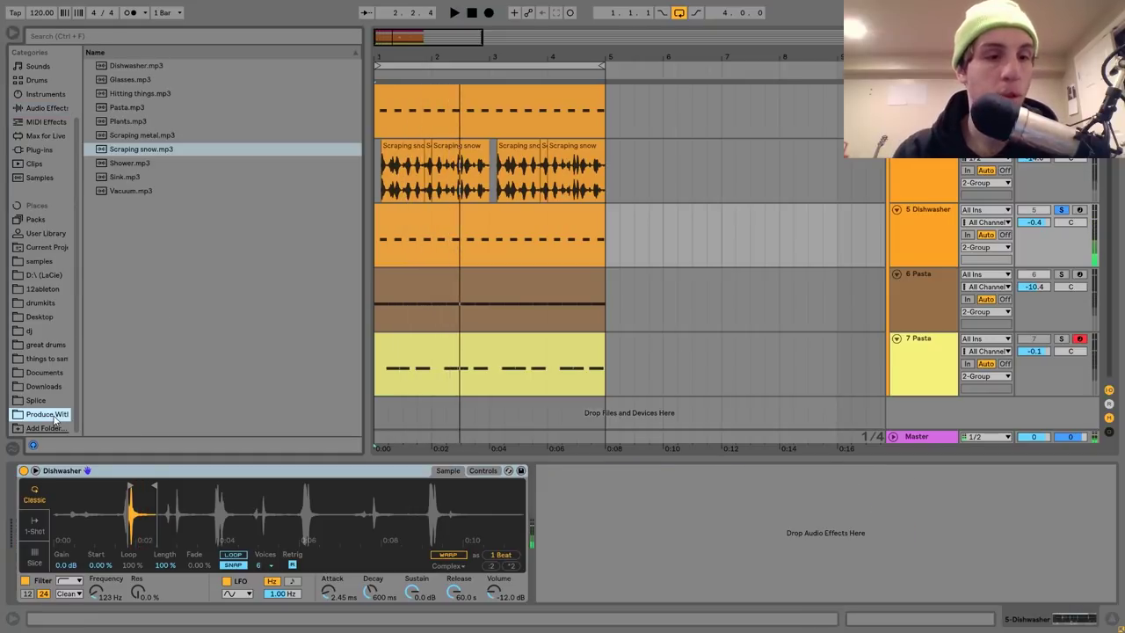
key("Down")
key("Return")
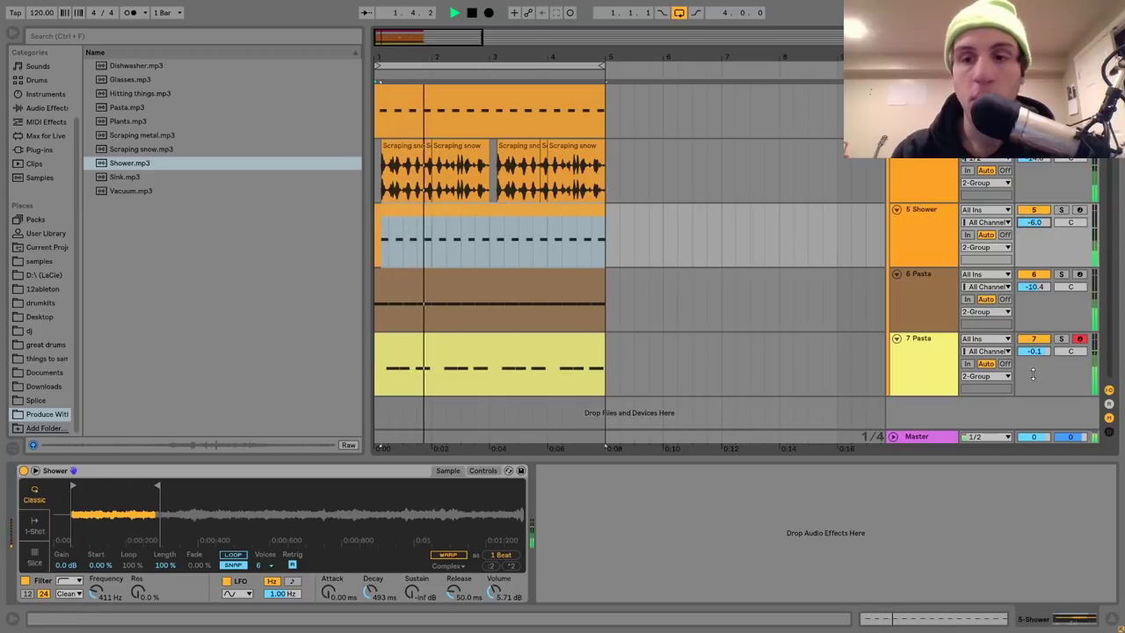
- Delete the middle F3 note in each of the four bars of the yellow Pasta clip
left_click(932, 350)
double_click(496, 351)
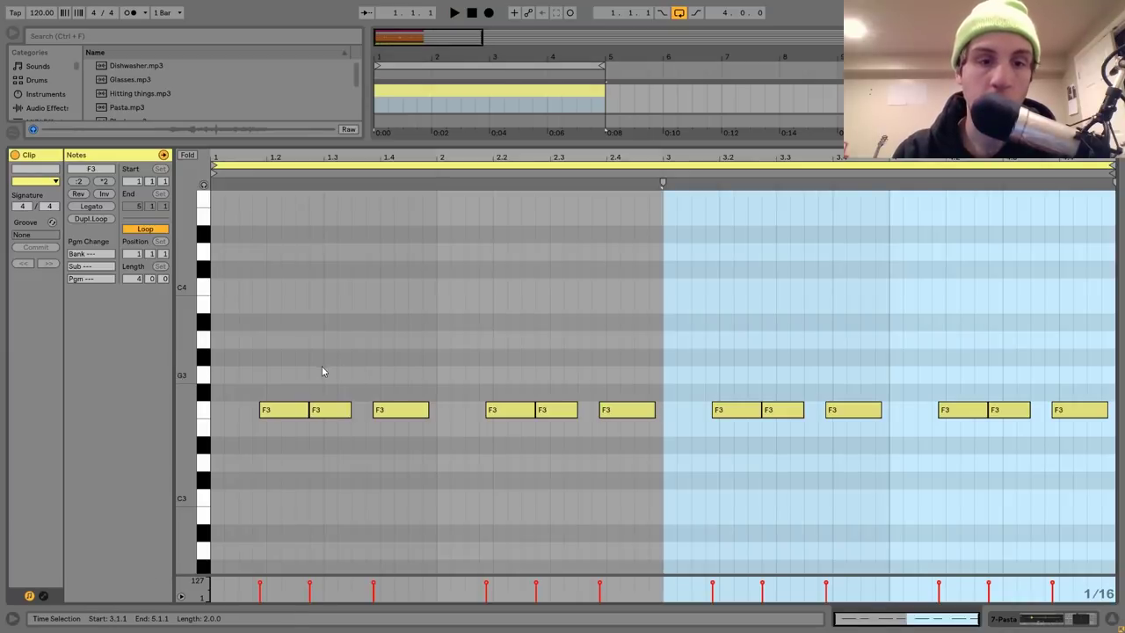
left_click(323, 410)
left_click_drag(578, 354, 550, 458)
left_click_drag(779, 359, 783, 423)
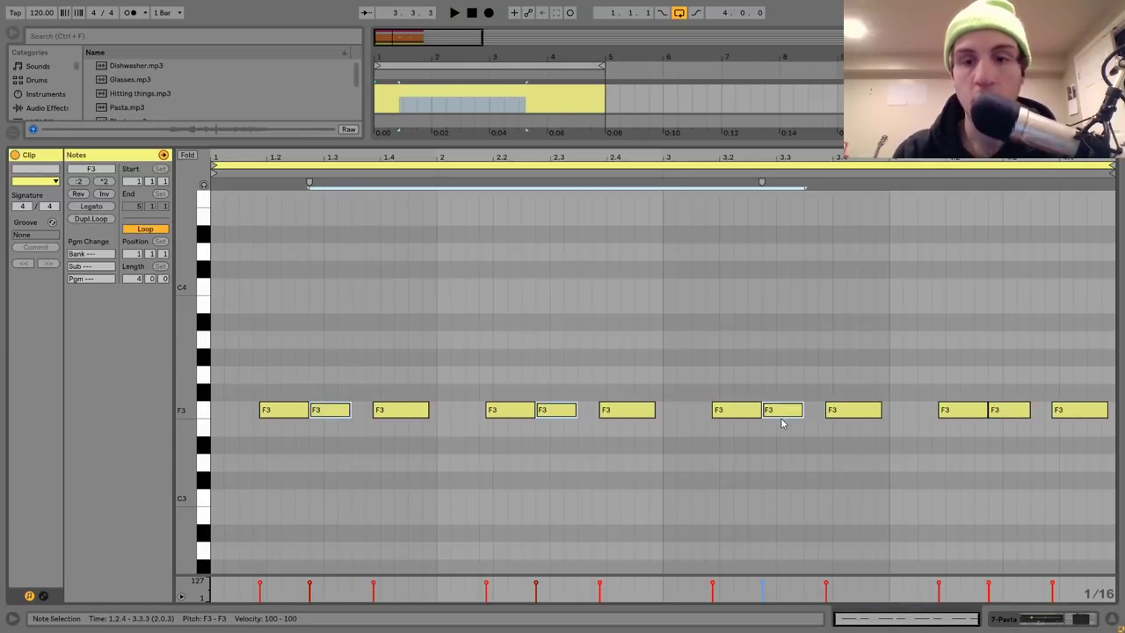
left_click_drag(1021, 365, 1017, 421)
key("Delete")
key("space")
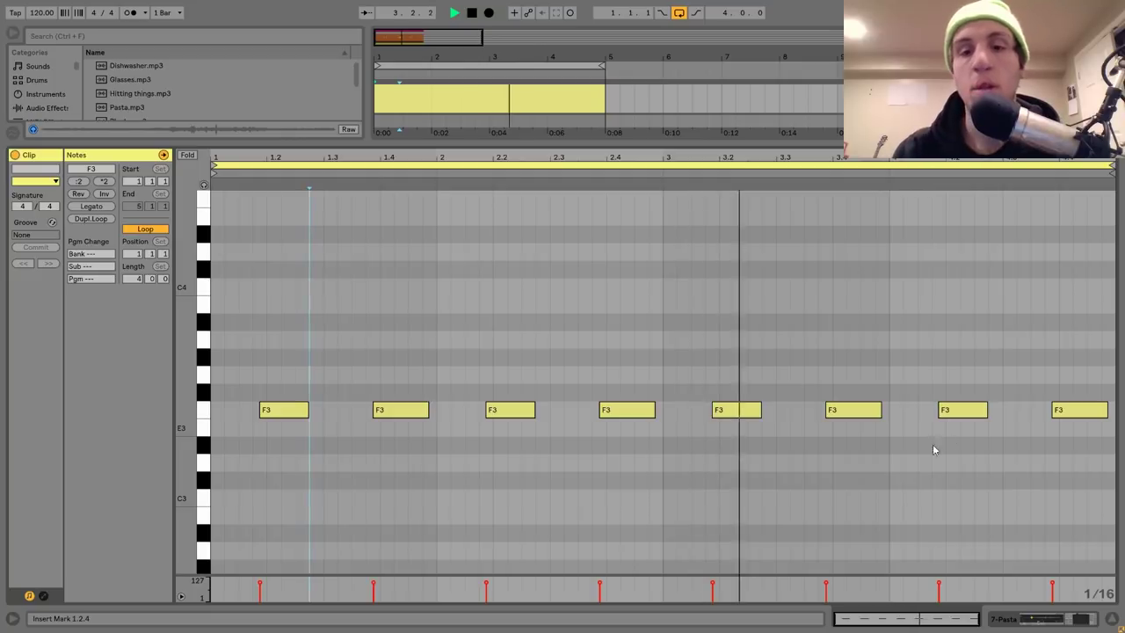
- Nudge the second F3 note in each bar of the yellow Pasta clip about a sixteenth note earlier
left_click_drag(447, 381, 417, 467)
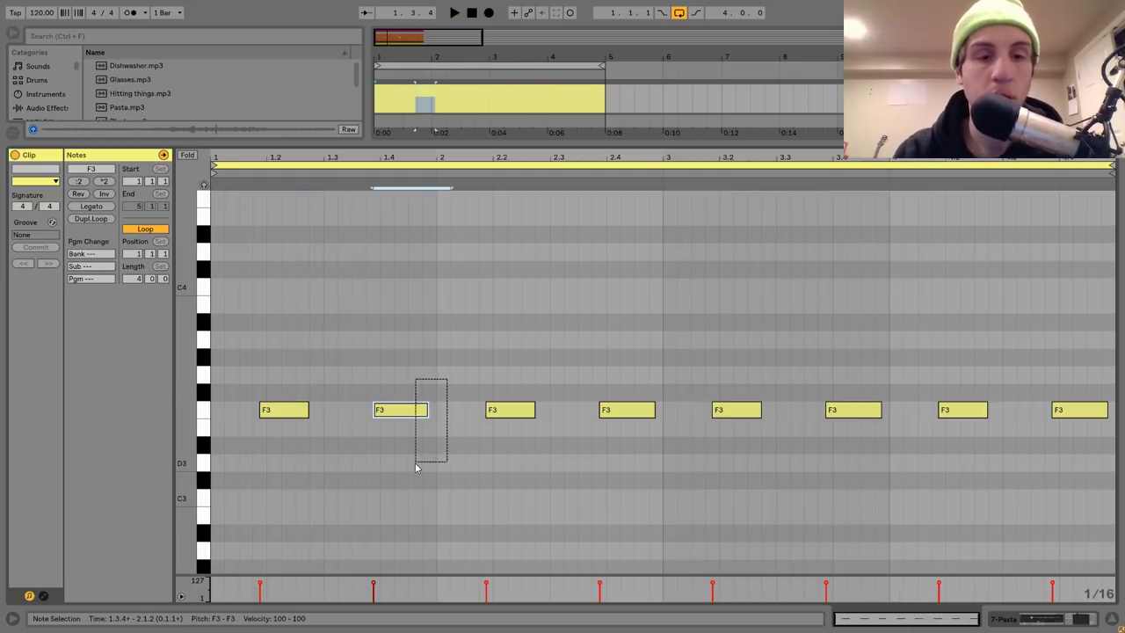
key("alt+Left")
key("space")
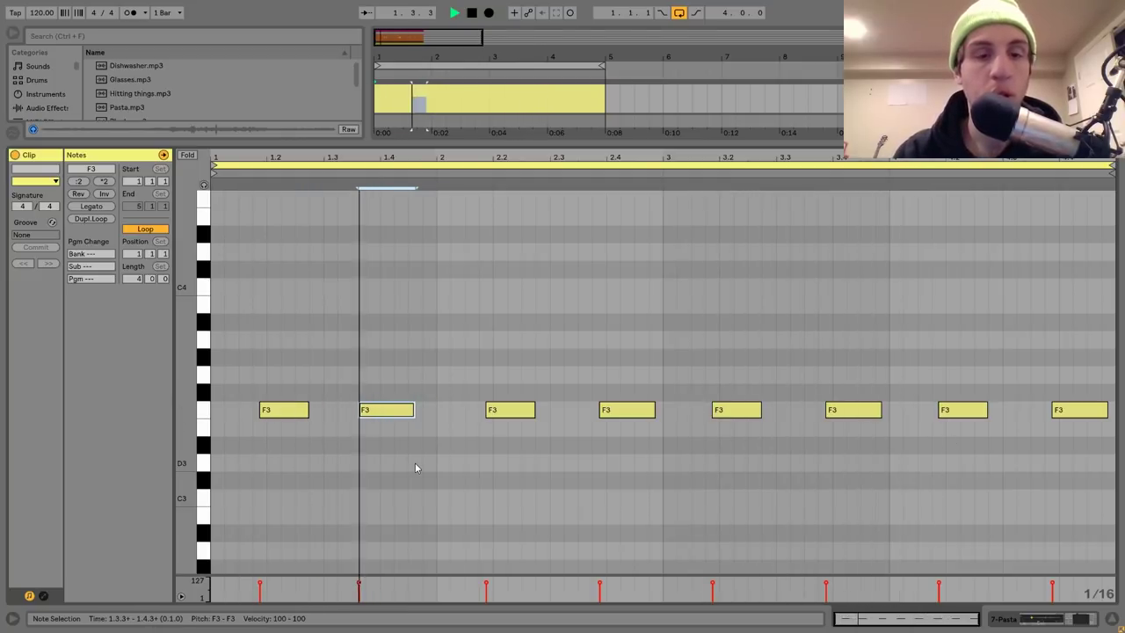
left_click_drag(620, 364, 614, 455)
key("alt+Left")
key("alt+Left")
left_click_drag(849, 364, 846, 477)
key("alt+Left")
key("alt+Left")
left_click_drag(1053, 339, 1095, 425)
key("alt+Left")
key("alt+Left")
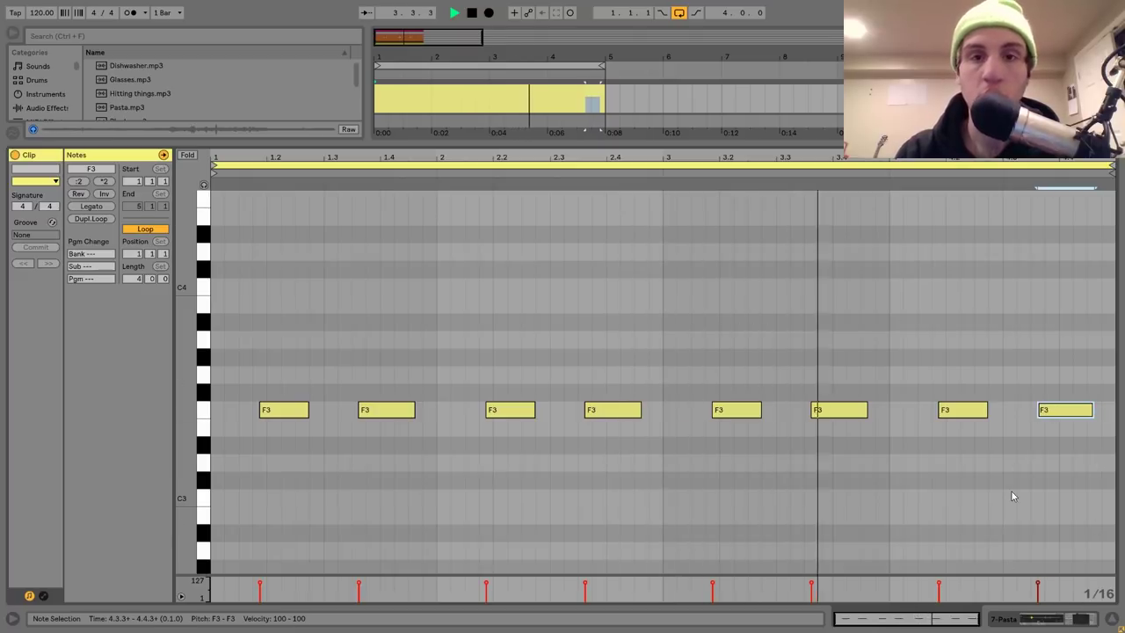
- Return to the arrangement and listen to the loop while reviewing the grouped percussion tracks
key("shift+Tab")
scroll(772, 210, "up", 4)
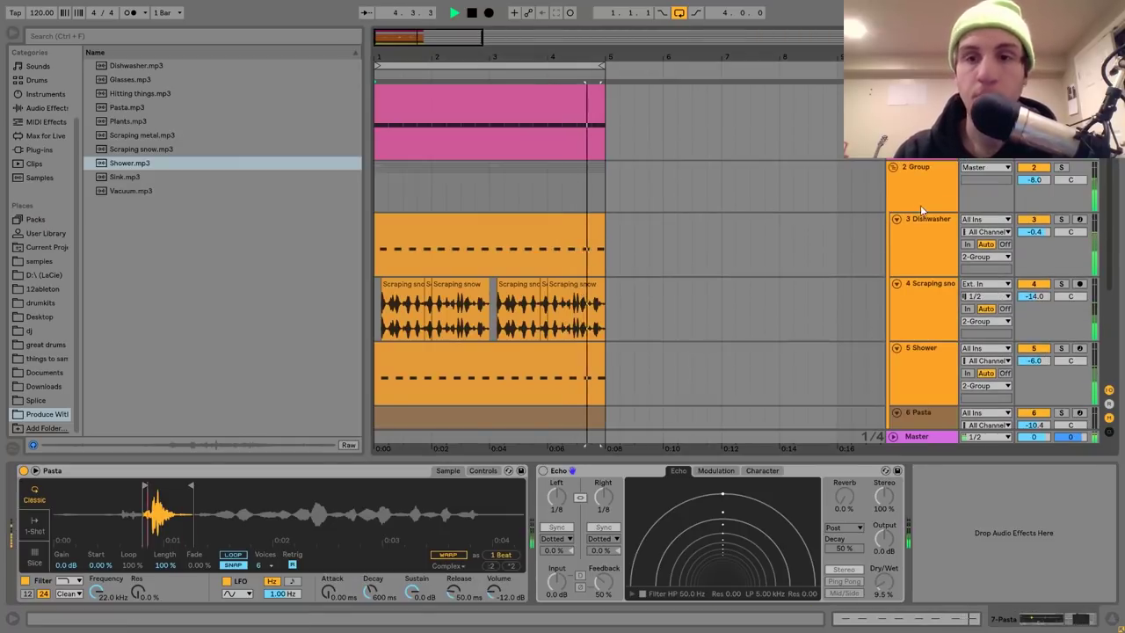
left_click(427, 228)
scroll(845, 225, "down", 4)
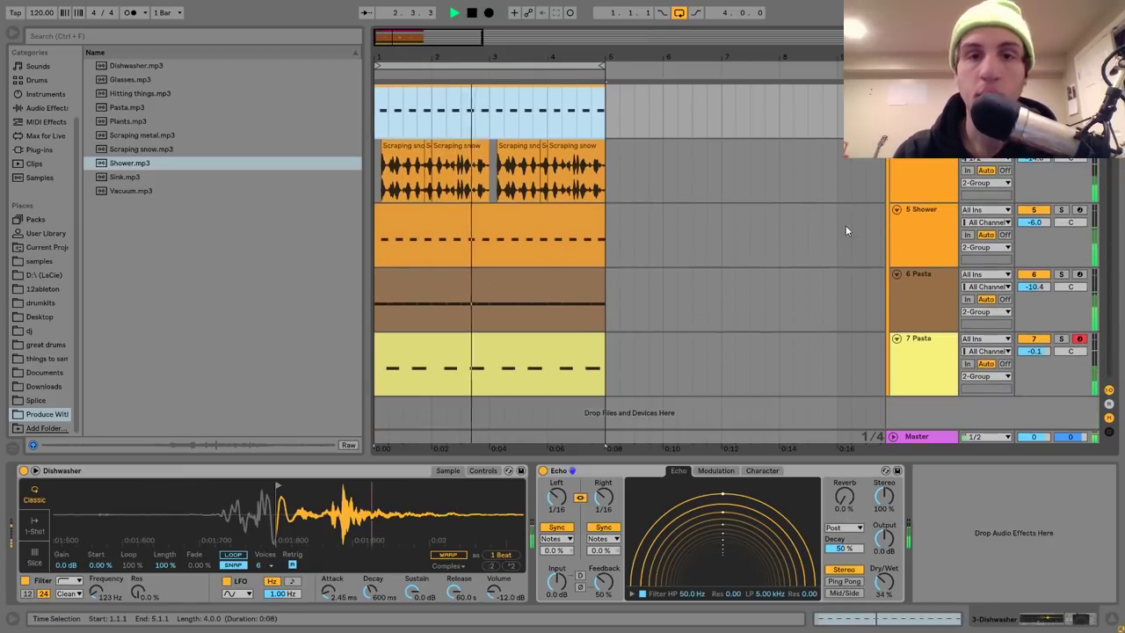
scroll(845, 225, "up", 1)
scroll(845, 225, "up", 3)
key("space")
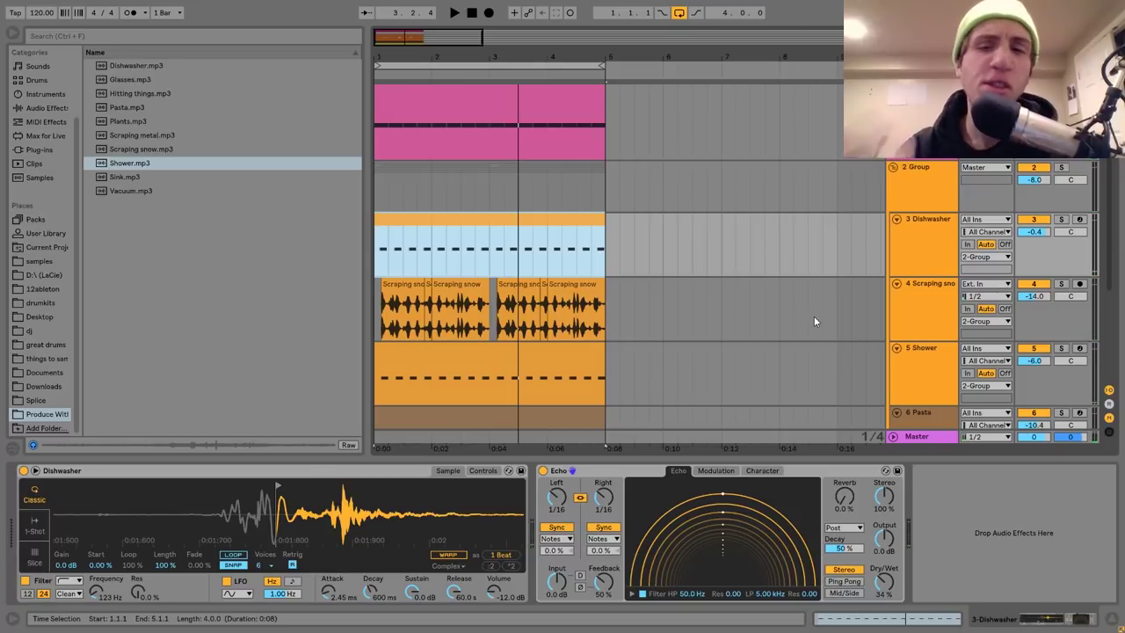
- Audition the Dishwasher track and then the Scraping snow track on their own by soloing each
left_click(946, 235)
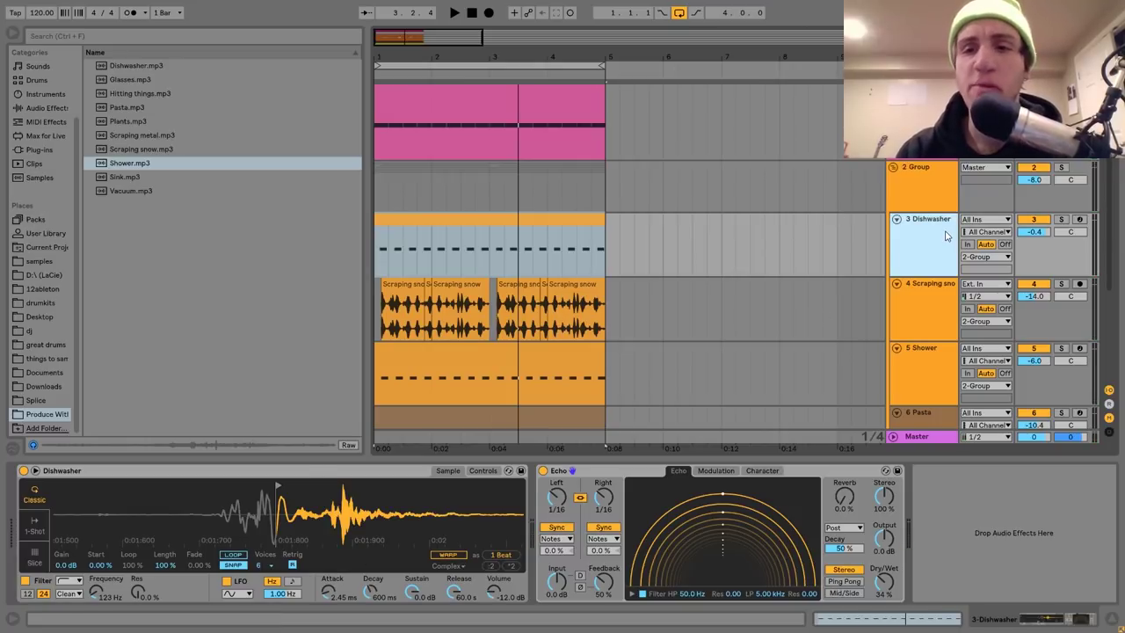
left_click(1062, 220)
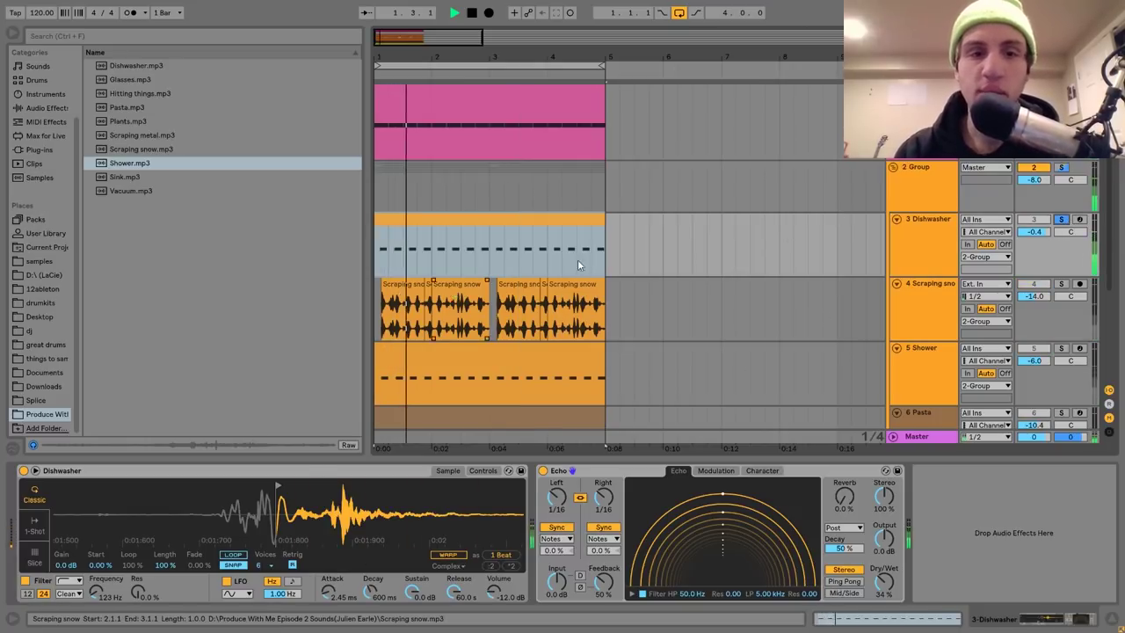
left_click(930, 296)
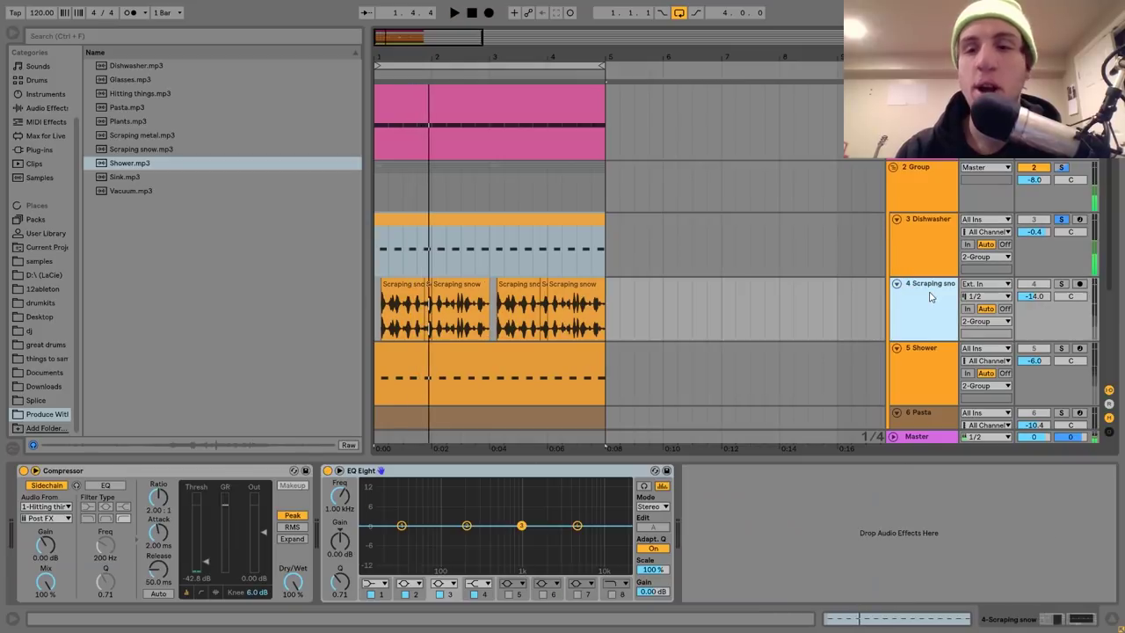
left_click(1062, 286)
left_click(383, 290)
key("space")
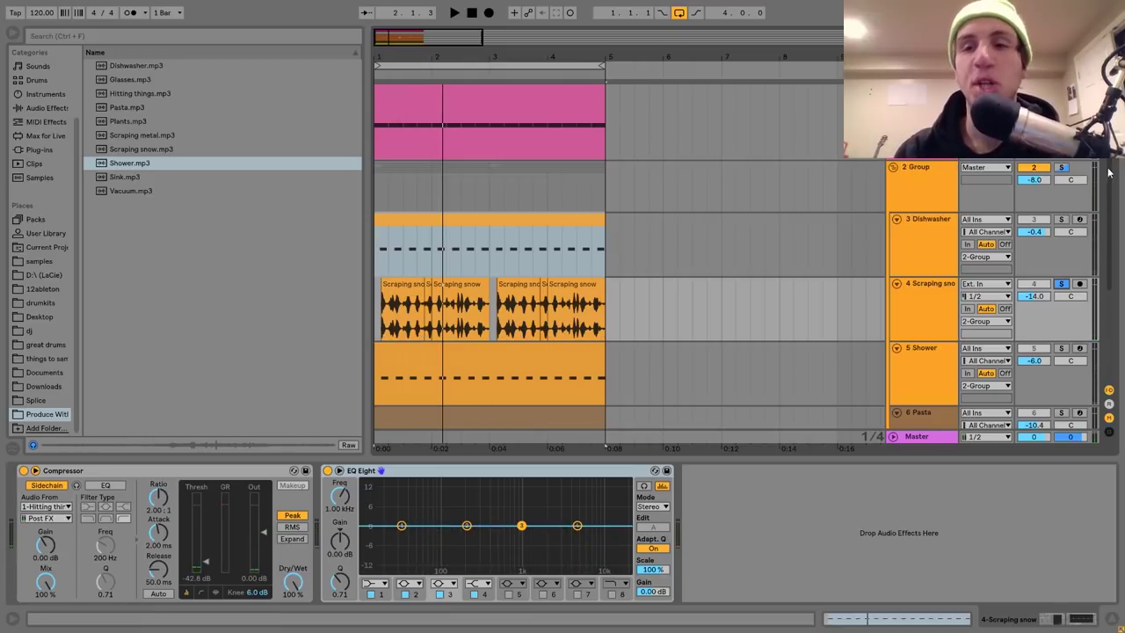
- Unsolo the Scraping snow track and check its role in the mix by varying its volume and toggling its mute
left_click(1061, 284)
key("space")
left_click_drag(1035, 297, 1037, 301)
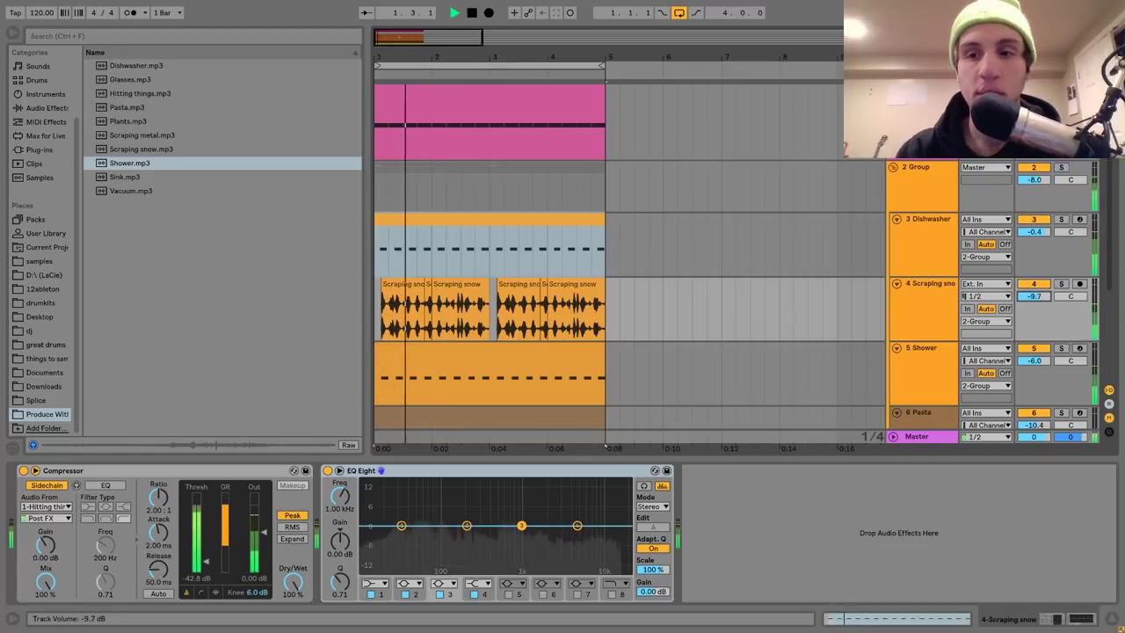
left_click(1034, 283)
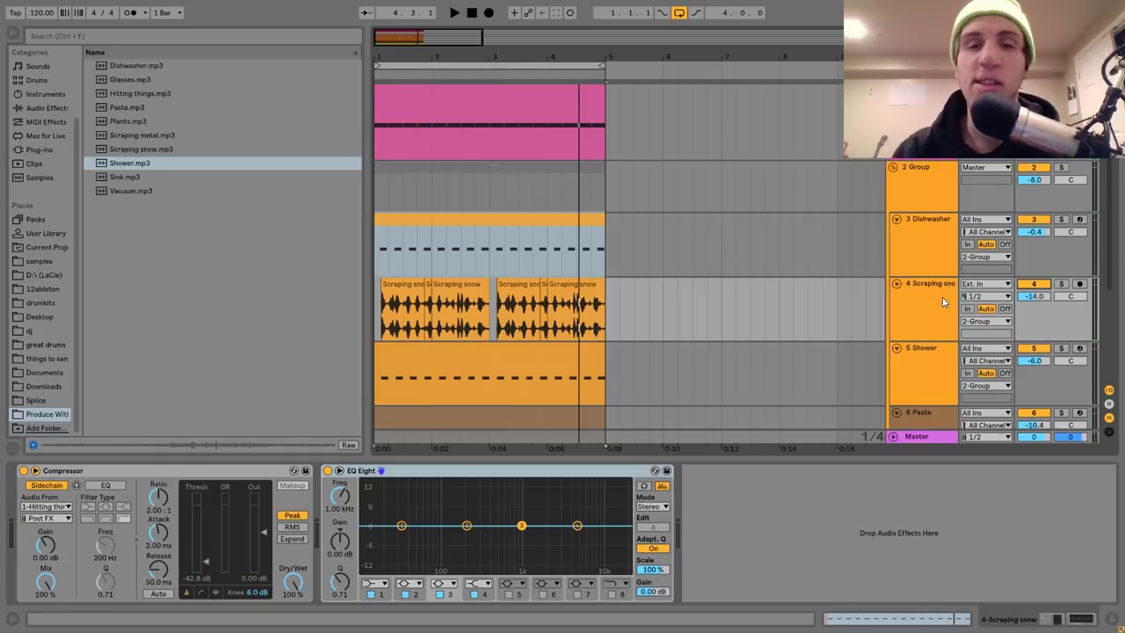
- Set EQ Eight's band 1 on the Scraping snow track to a low cut at 188 Hz
key("space")
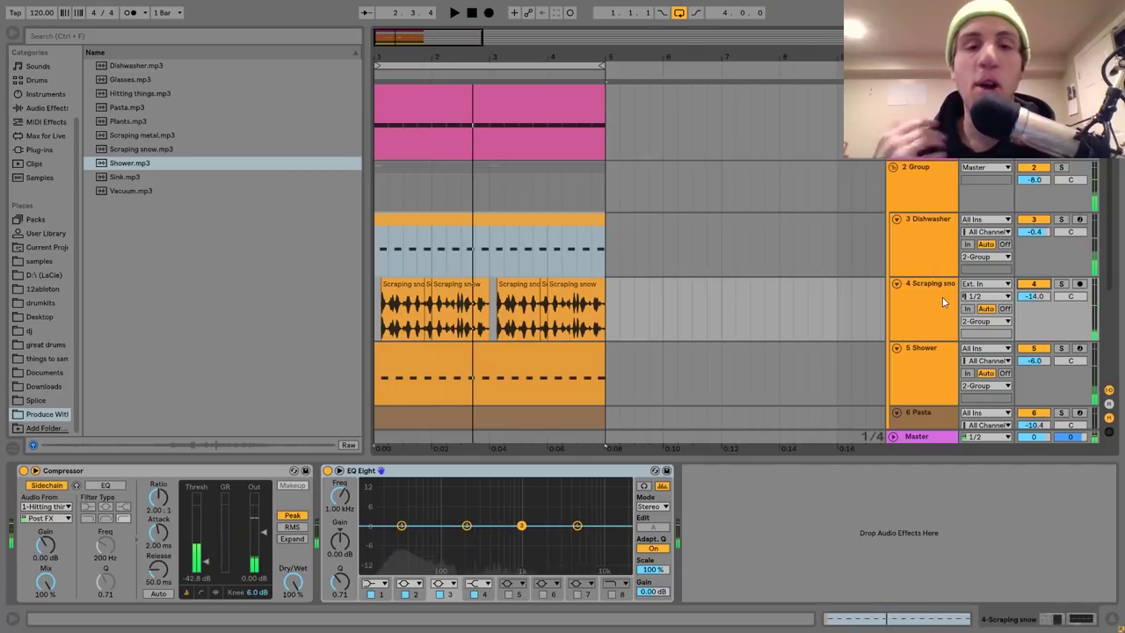
left_click(377, 588)
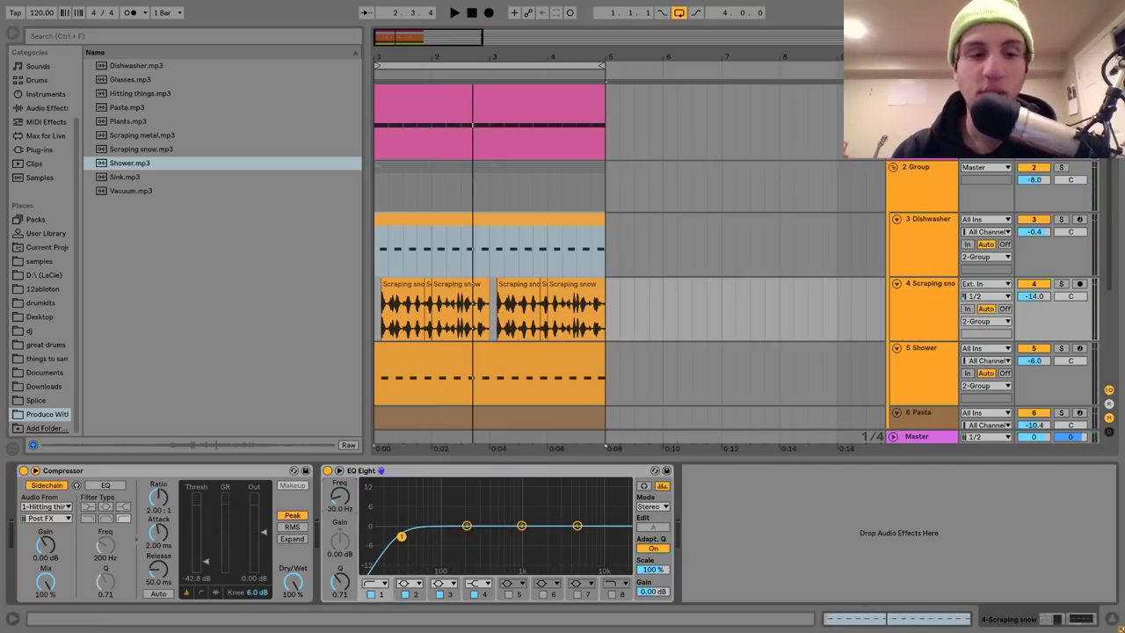
key("space")
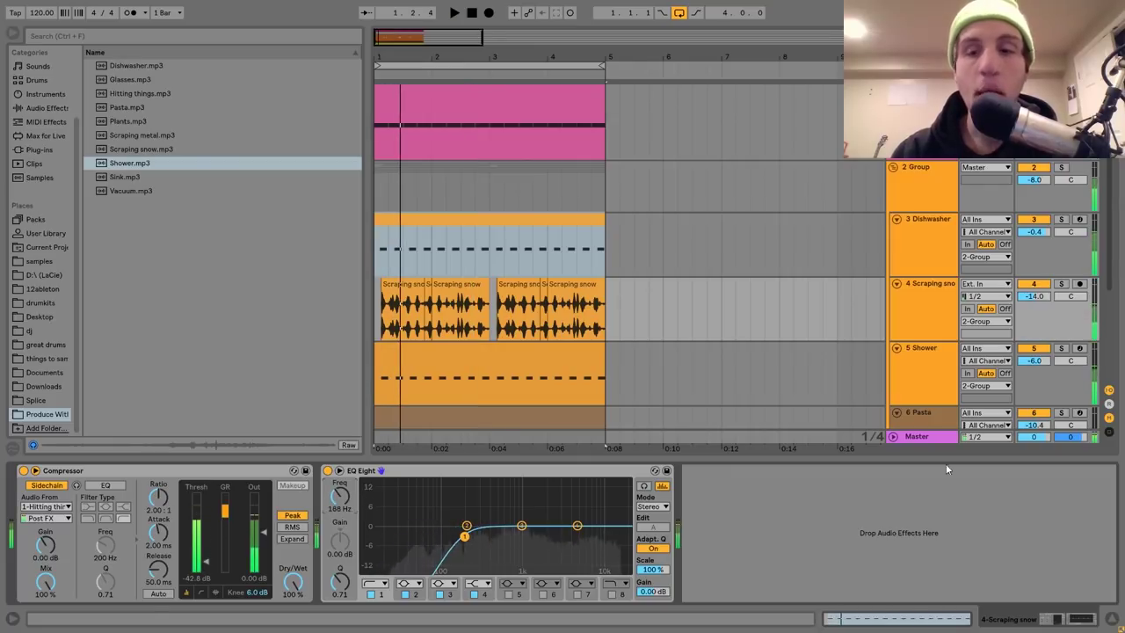
- Solo the Shower and Pasta tracks in turn and examine the notes in the yellow Pasta clip
scroll(804, 262, "down", 3)
left_click(918, 257)
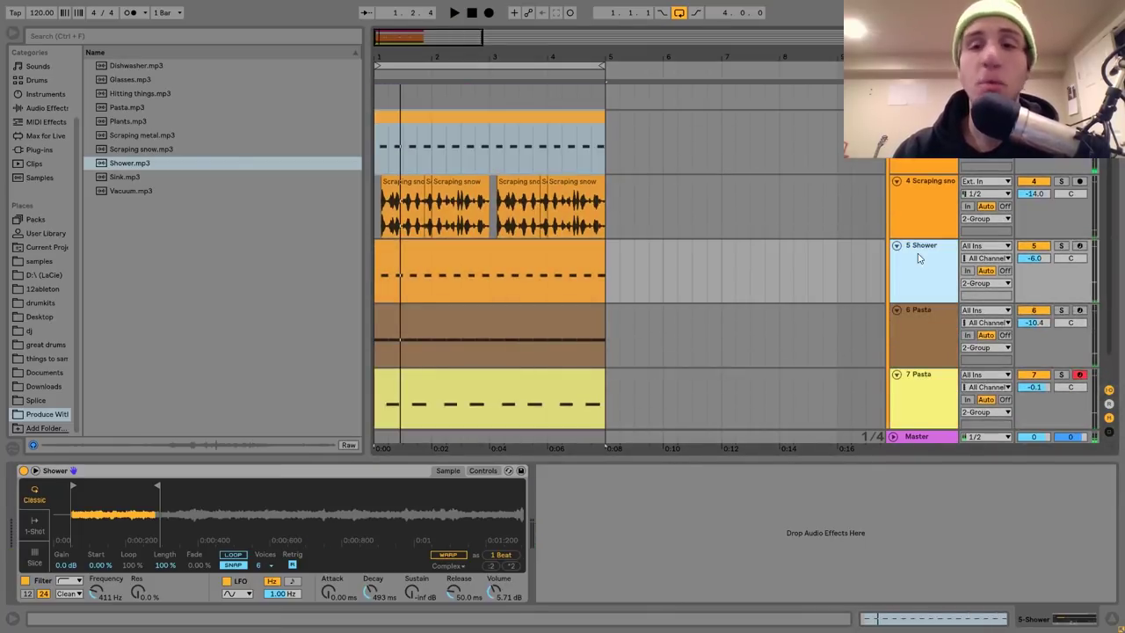
left_click(1077, 246)
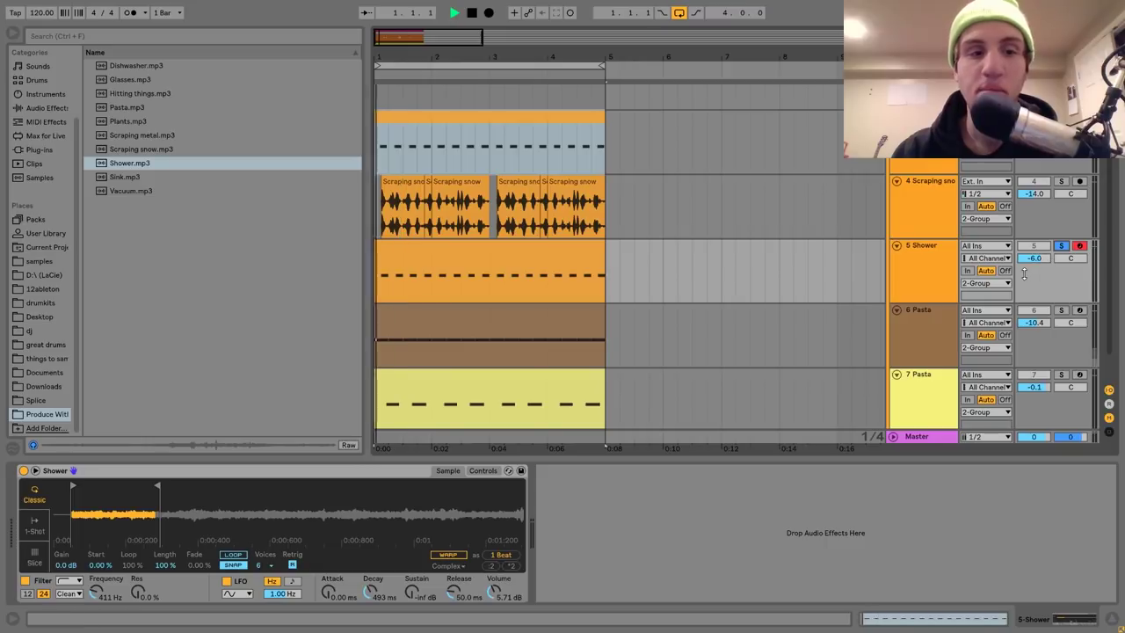
left_click(1061, 309)
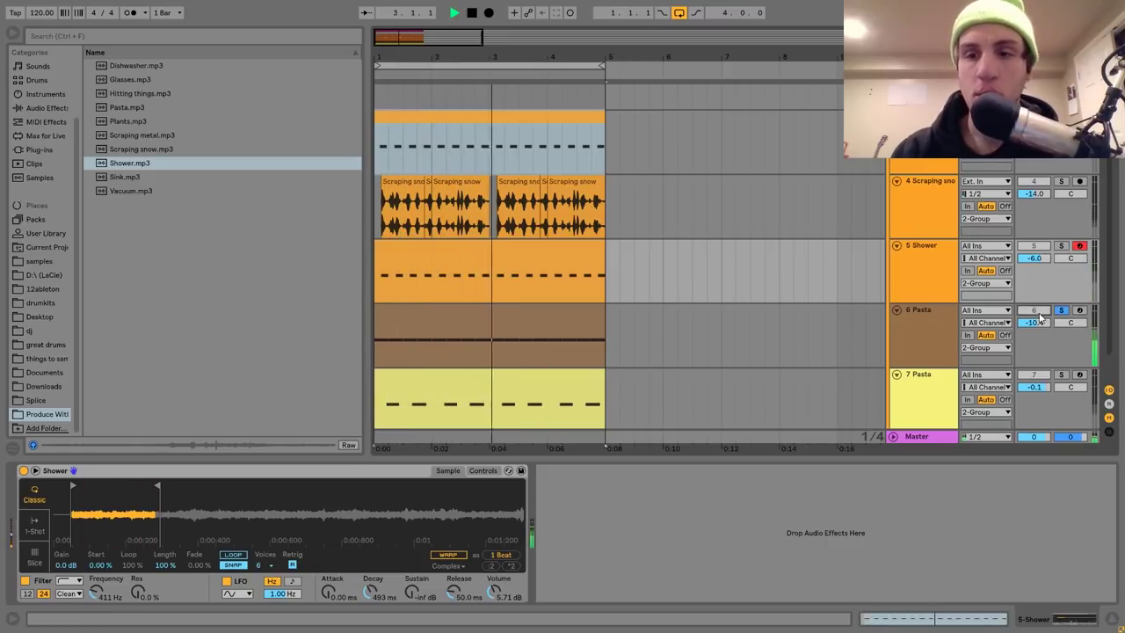
left_click(936, 327)
scroll(967, 334, "down", 1)
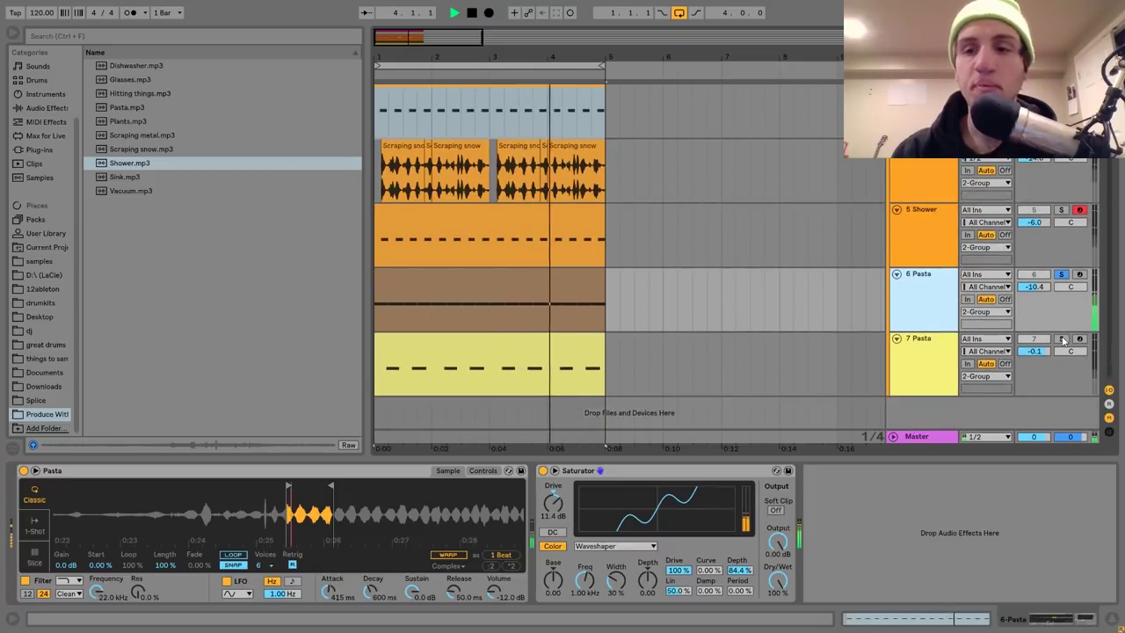
double_click(529, 364)
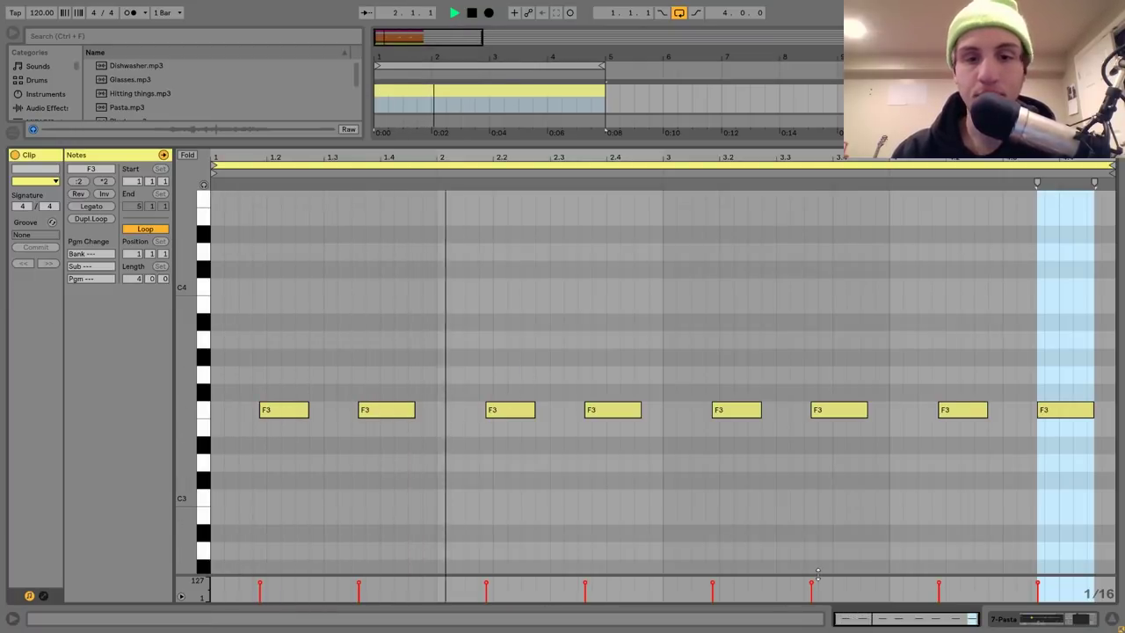
key("shift+Tab")
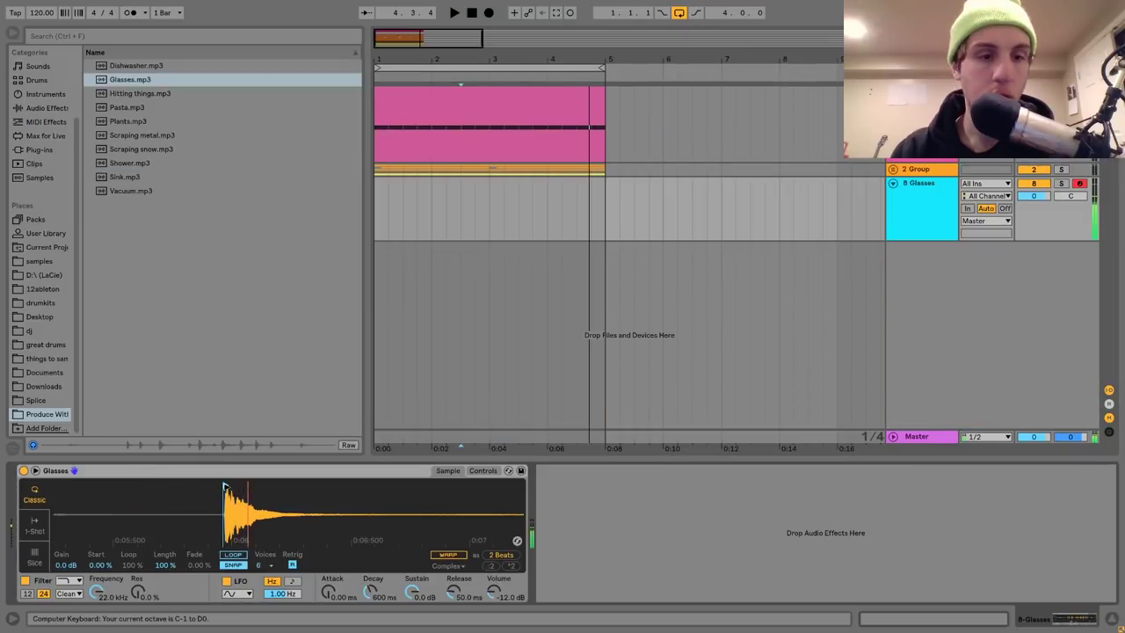
- Create an empty two-bar MIDI clip on the Glasses track from 1.1.1 to 3.1.1
scroll(225, 487, "up", 4)
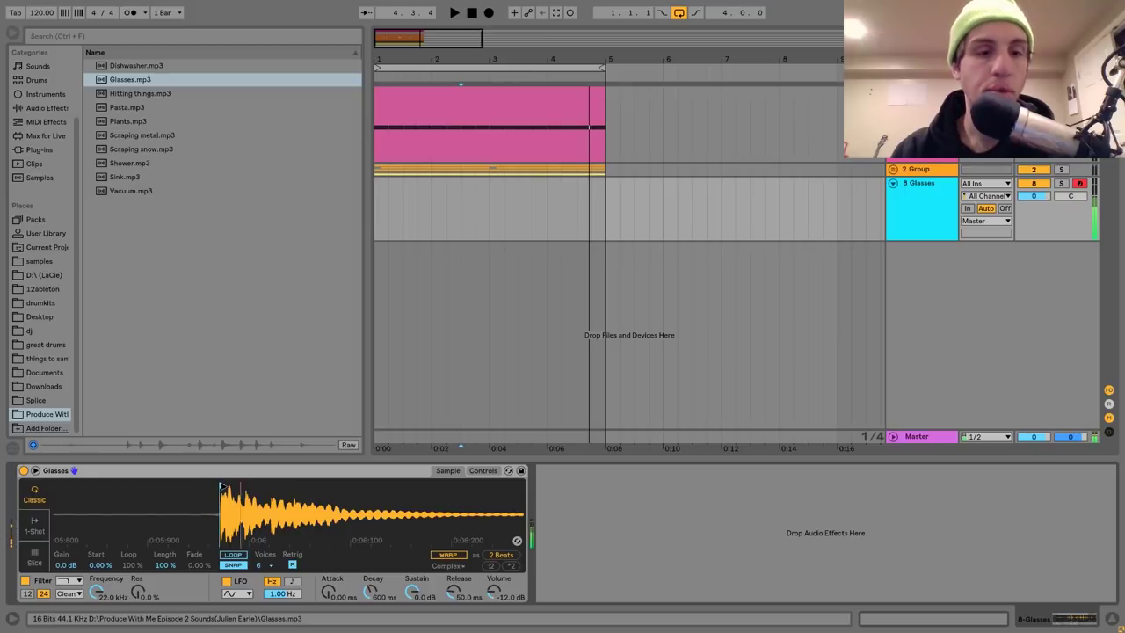
scroll(241, 527, "down", 3)
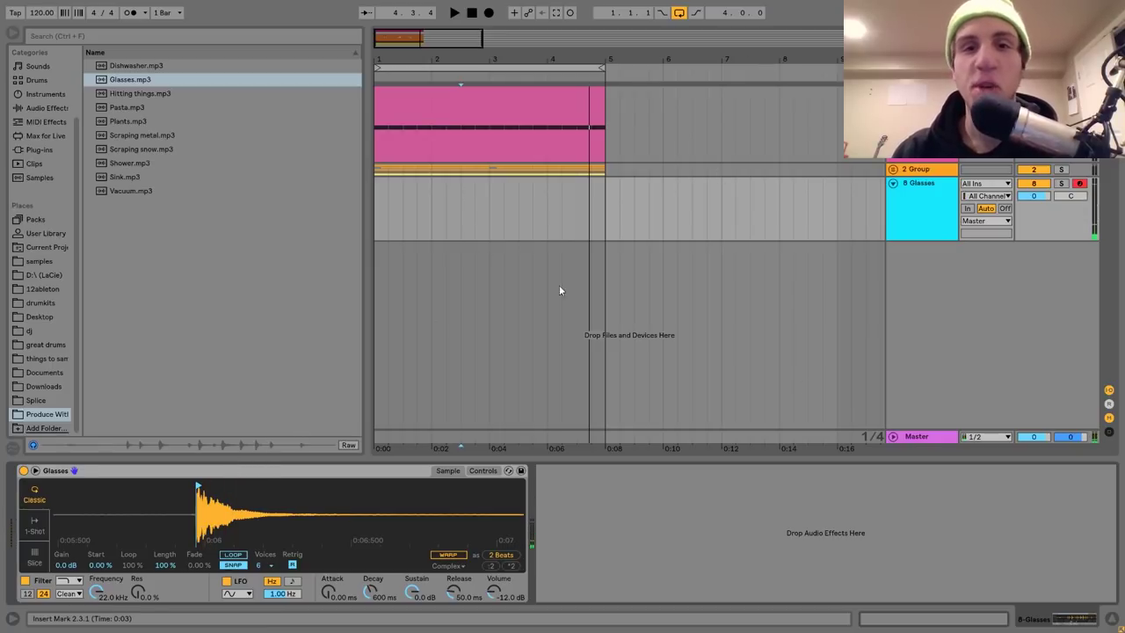
left_click_drag(487, 235, 380, 210)
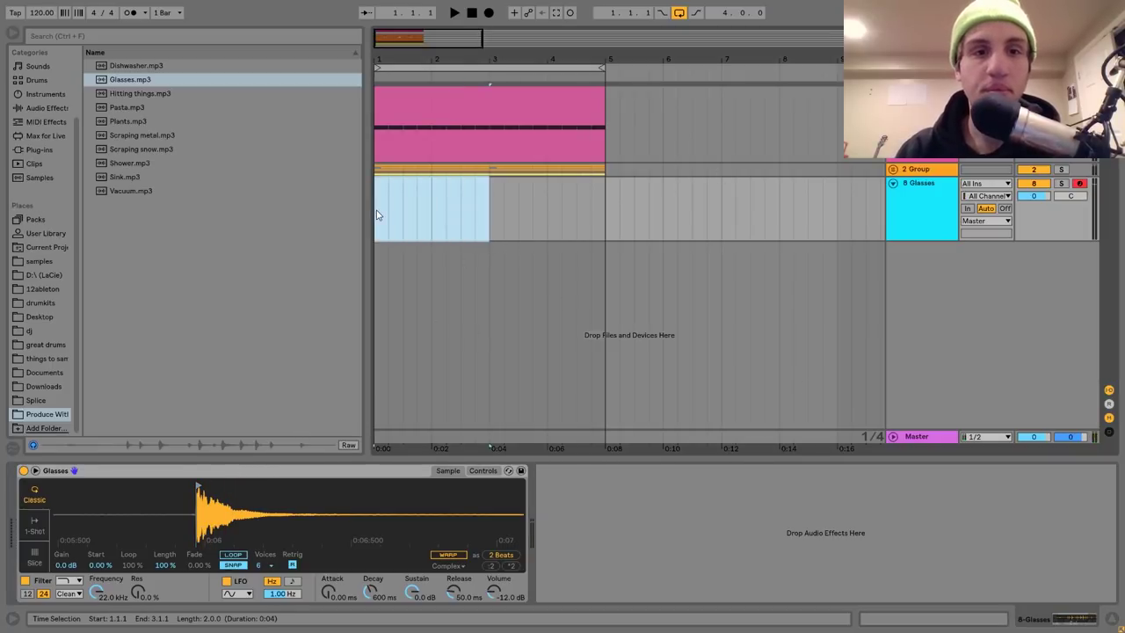
key("ctrl+shift+m")
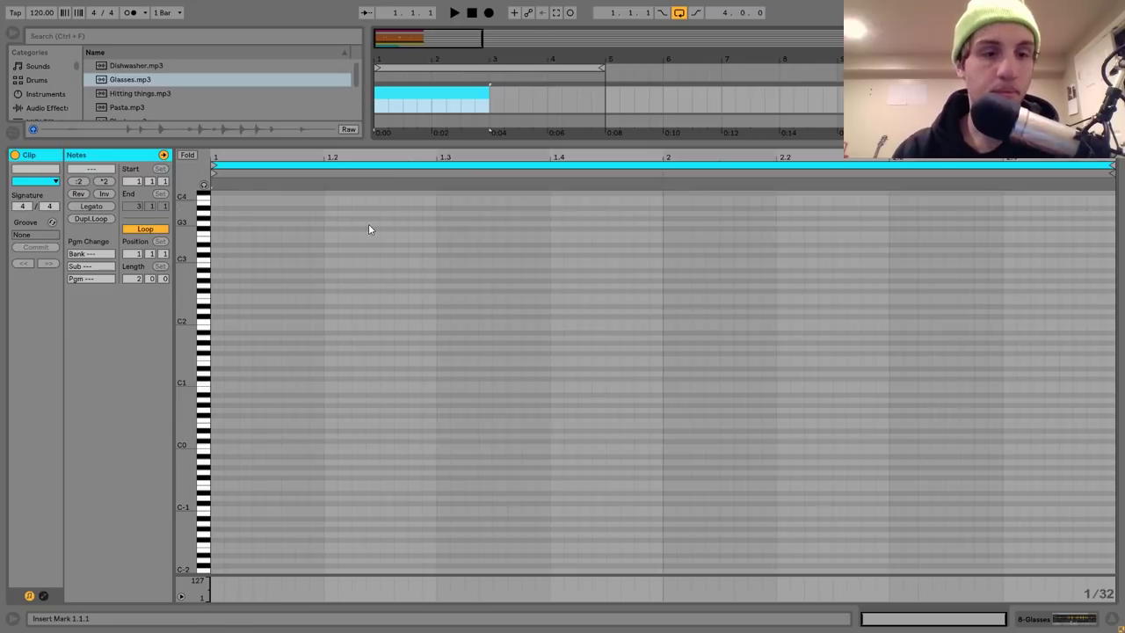
- Add a G0 note near the start of the Glasses clip and lengthen it to about beat 1.3
double_click(246, 408)
key("shift+Right")
key("shift+Right")
key("shift+Right")
key("shift+Right")
key("shift+Right")
key("shift+Right")
key("shift+Right")
key("shift+Right")
key("shift+Right")
key("shift+Right")
key("shift+Right")
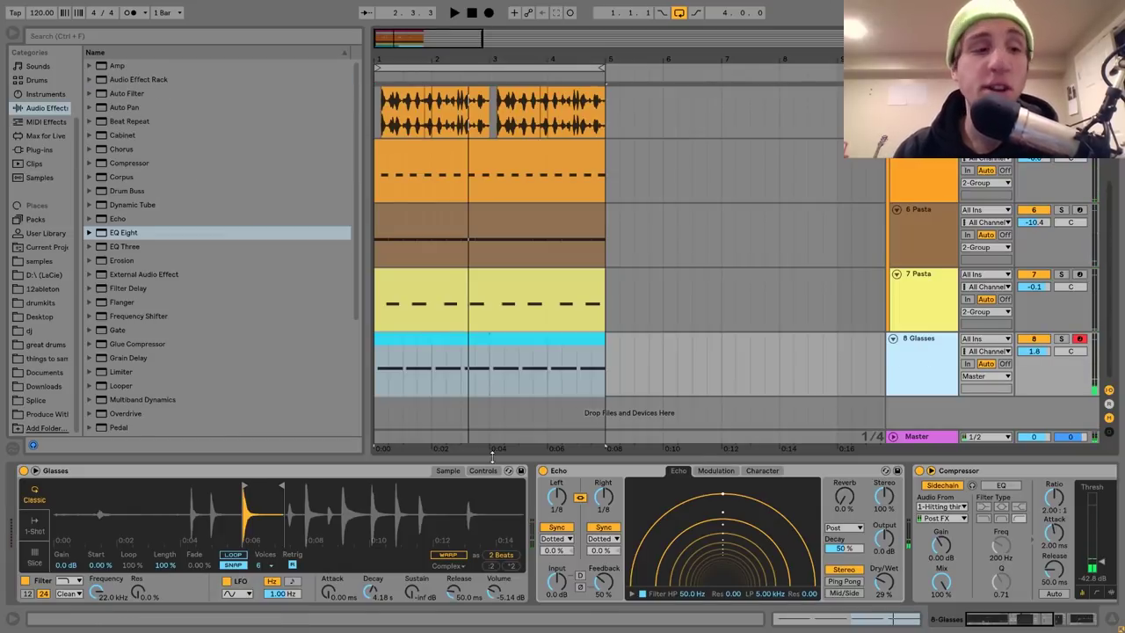
- Audition the Glasses instrument with and without its Echo and examine the first note in its clip
mouse_move(428, 539)
left_mouse_down()
mouse_move(429, 562)
mouse_move(429, 519)
left_mouse_up()
key("z")
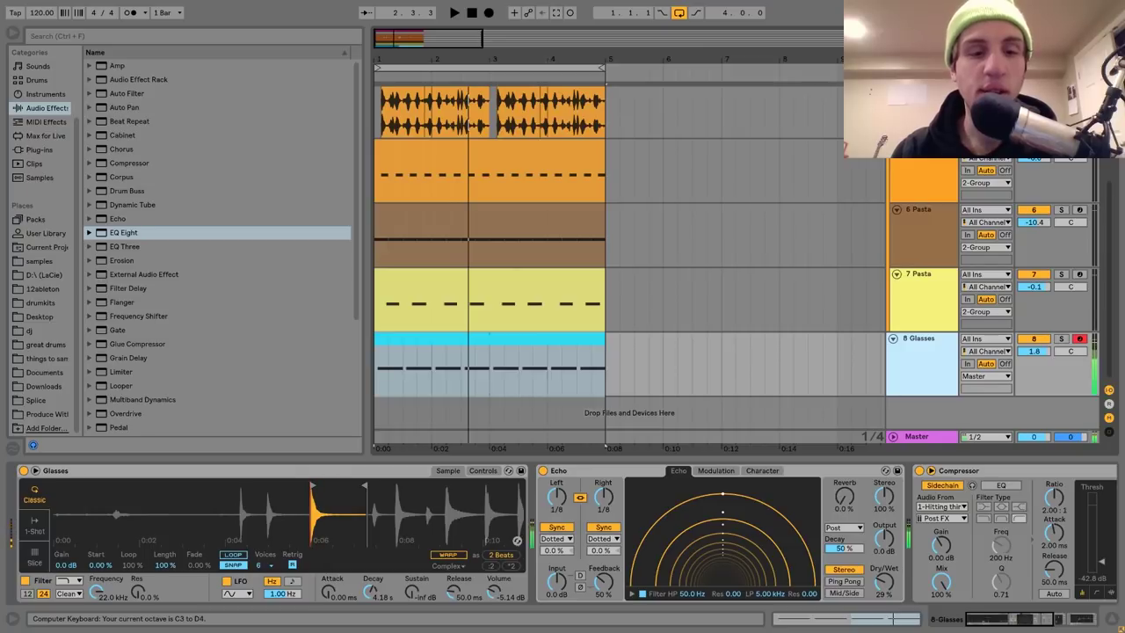
left_click(543, 470)
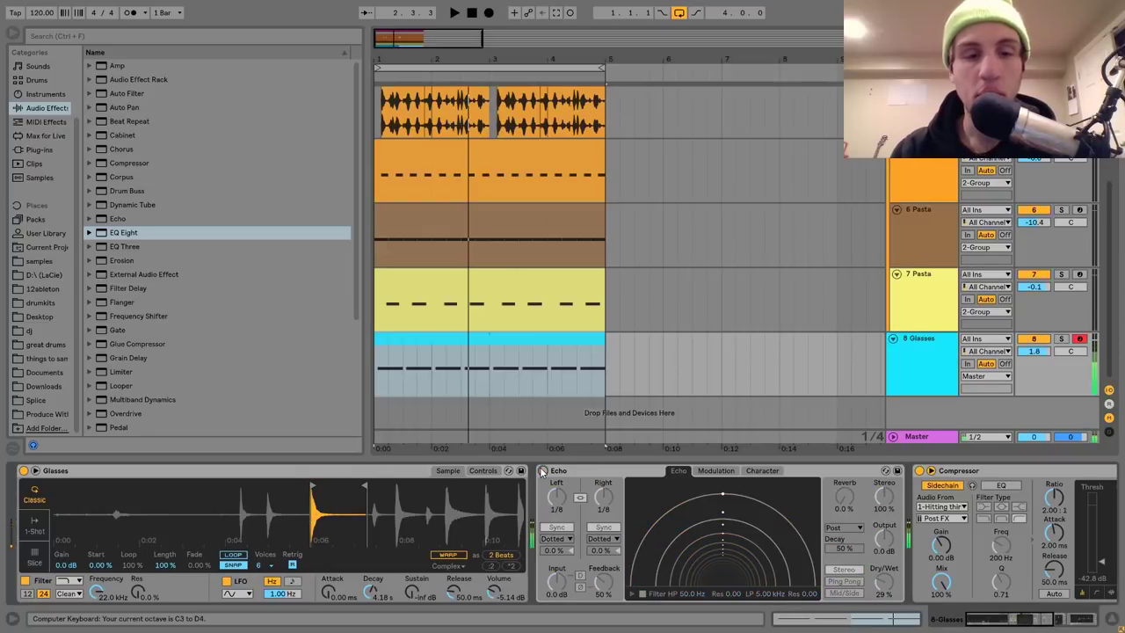
double_click(504, 376)
left_click(301, 409)
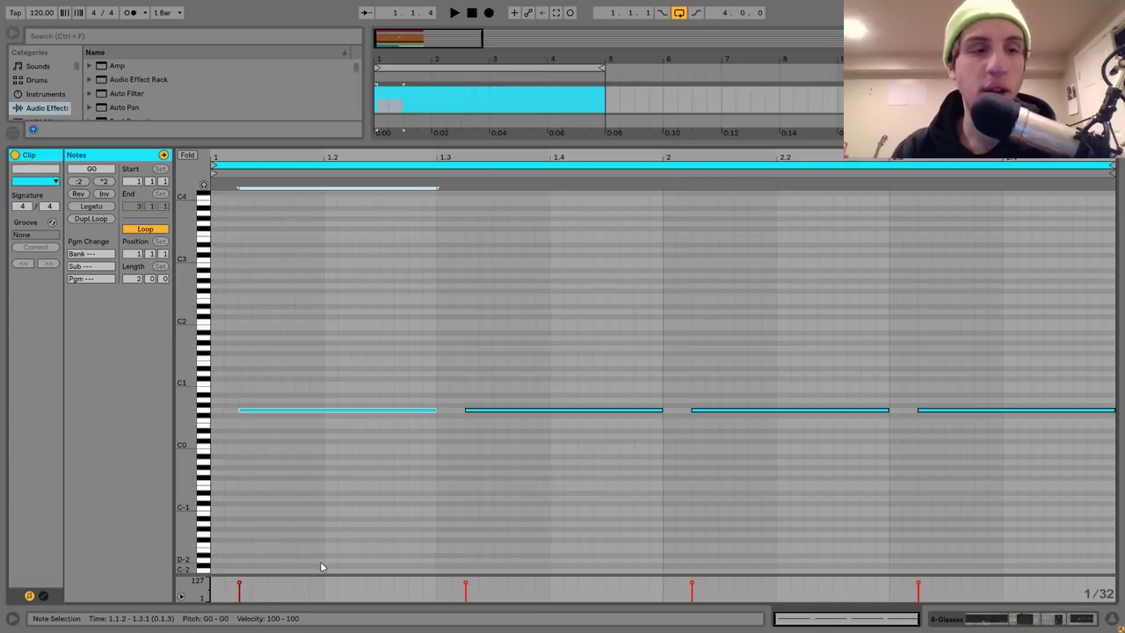
left_click(1060, 623)
key("space")
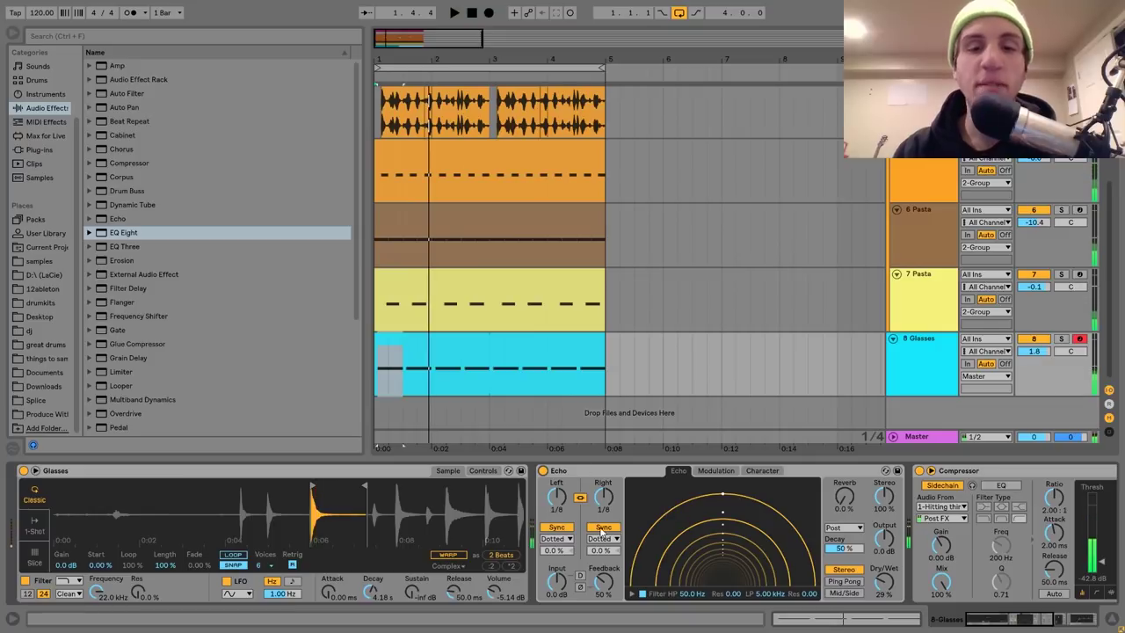
- Set the dry/wet amount of the Glasses track's Echo to 40%
scroll(603, 531, "right", 3)
left_click_drag(794, 589, 791, 589)
scroll(792, 589, "right", 5)
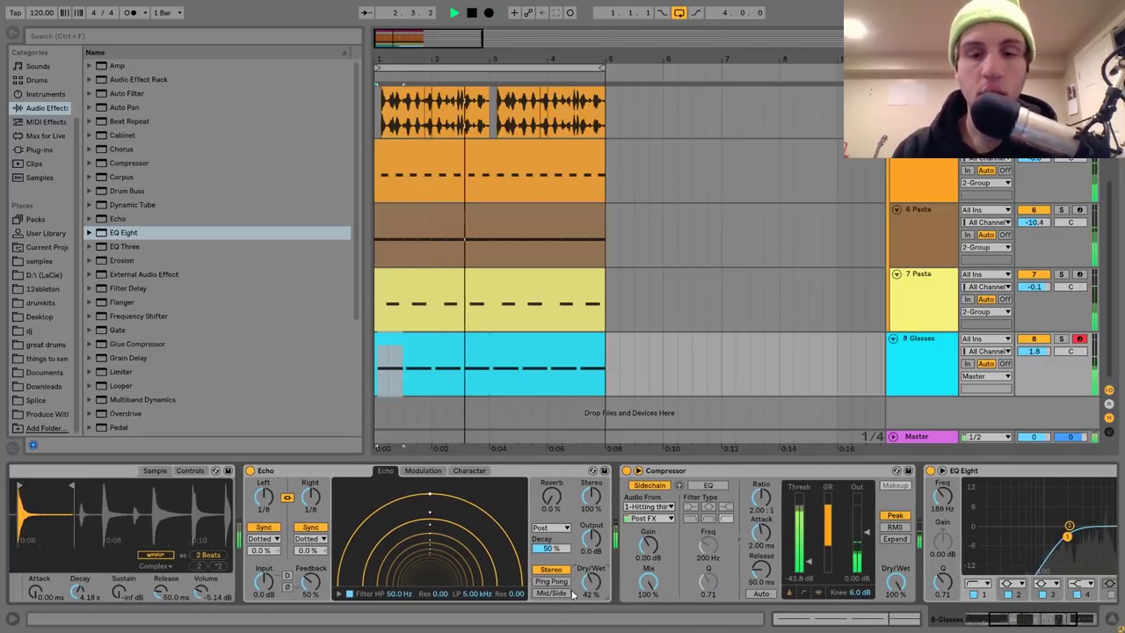
scroll(580, 534, "right", 5)
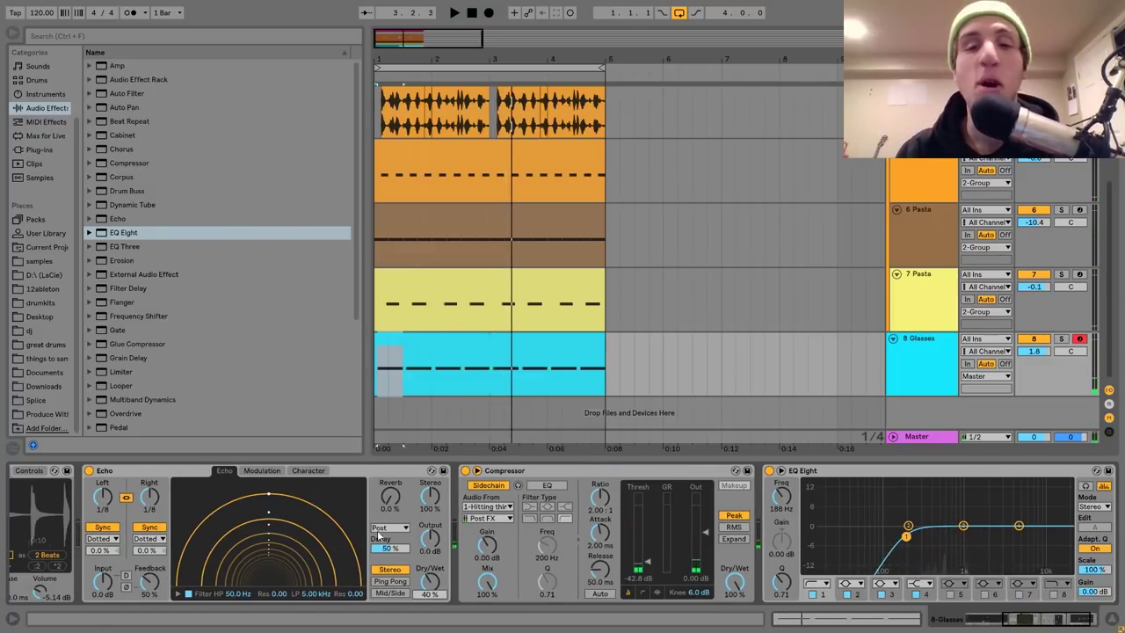
- Set the Glasses track's volume to 1.6 dB during playback and collapse the percussion group
left_click(465, 335)
key("space")
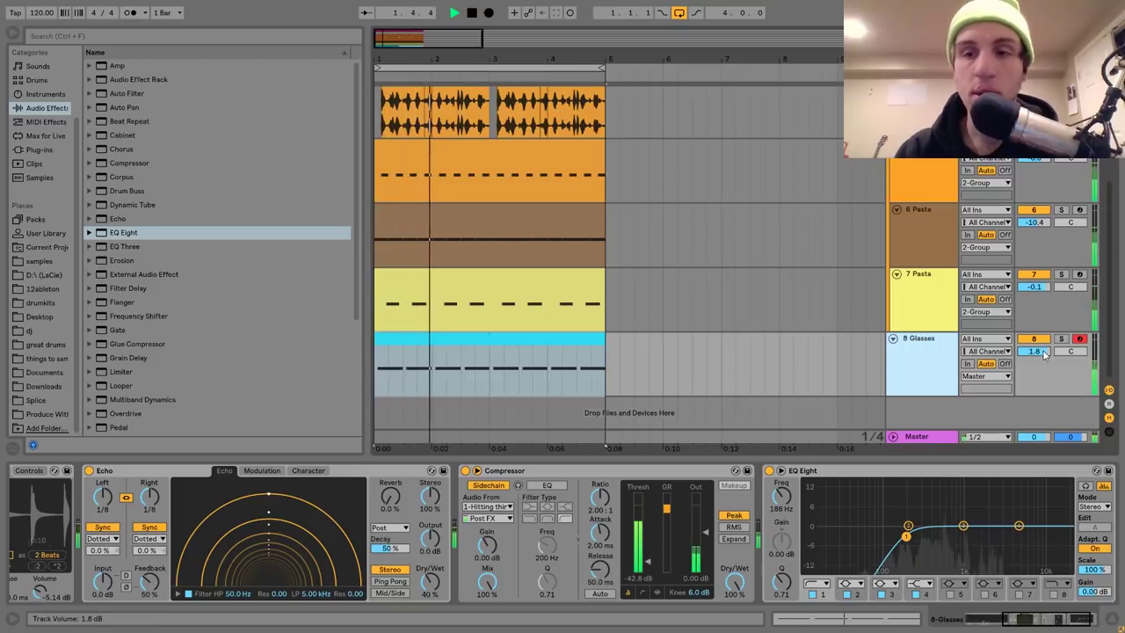
left_click(930, 345)
scroll(929, 342, "up", 5)
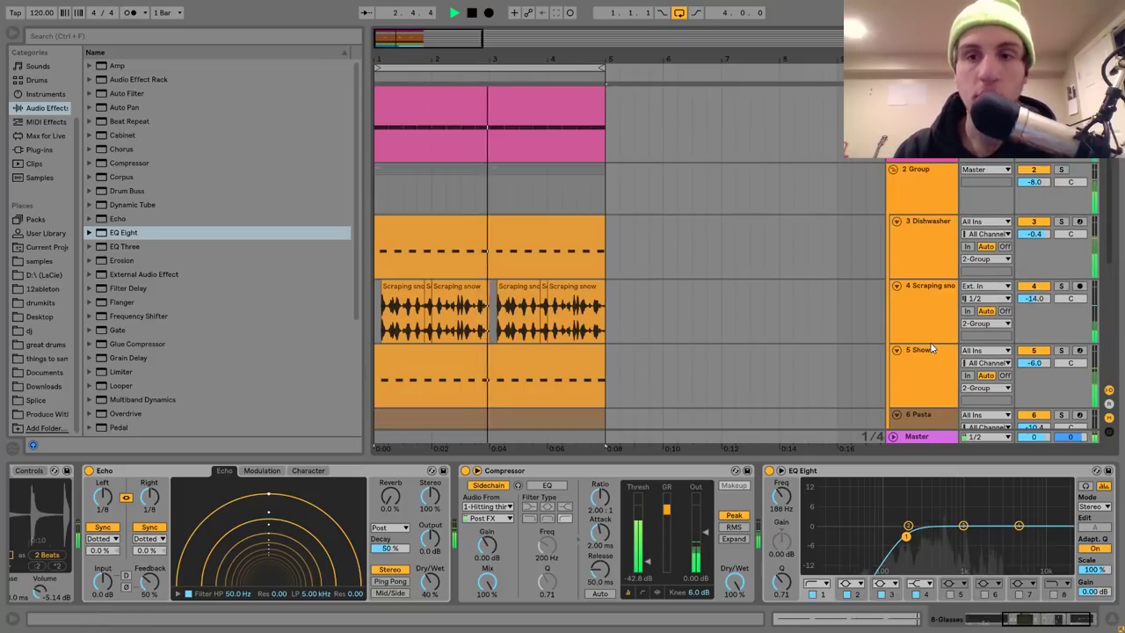
left_click(892, 169)
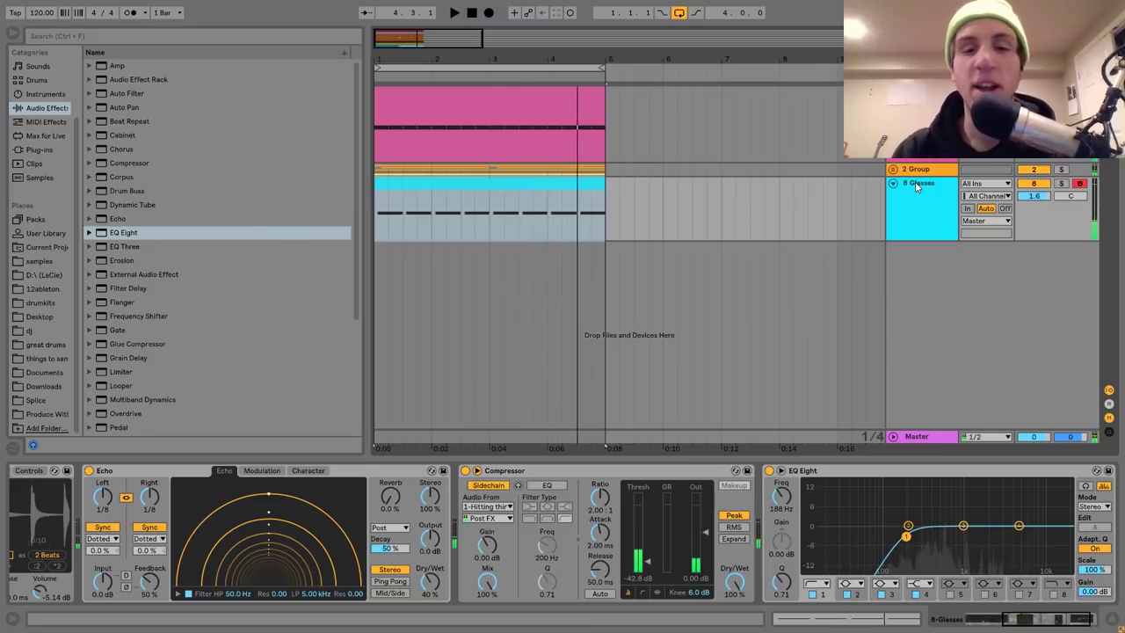
- Set the threshold of the Glasses track's sidechain Compressor to -43.9 dB while the loop plays
key("space")
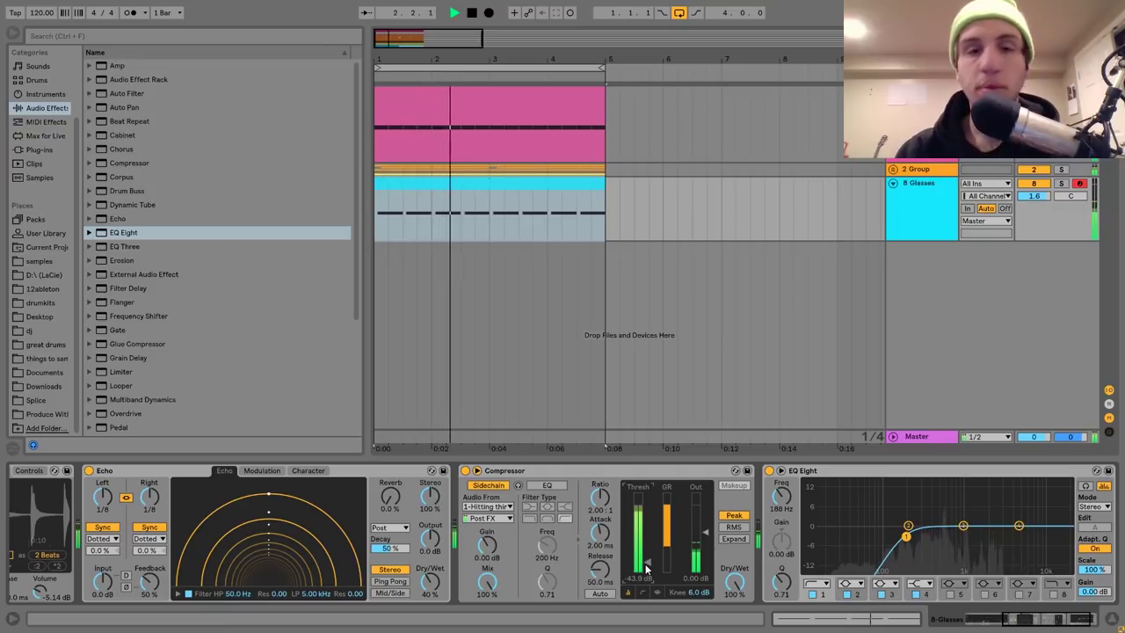
left_click(904, 217)
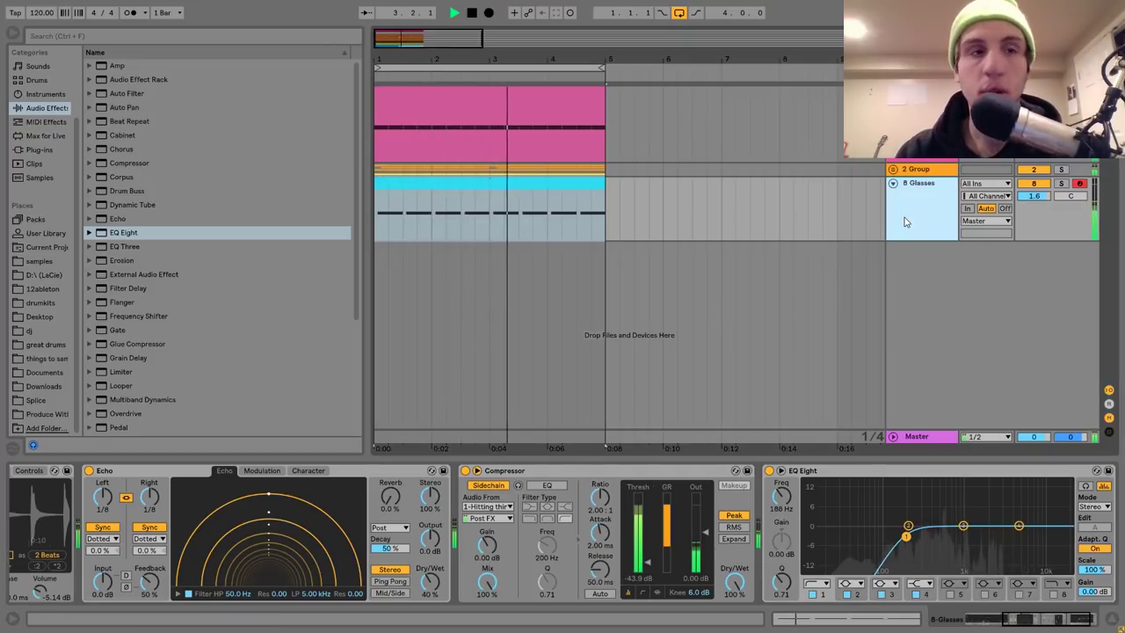
key("space")
- Add a new MIDI track below Glasses and load the Operator instrument on it
key("ctrl+shift+t")
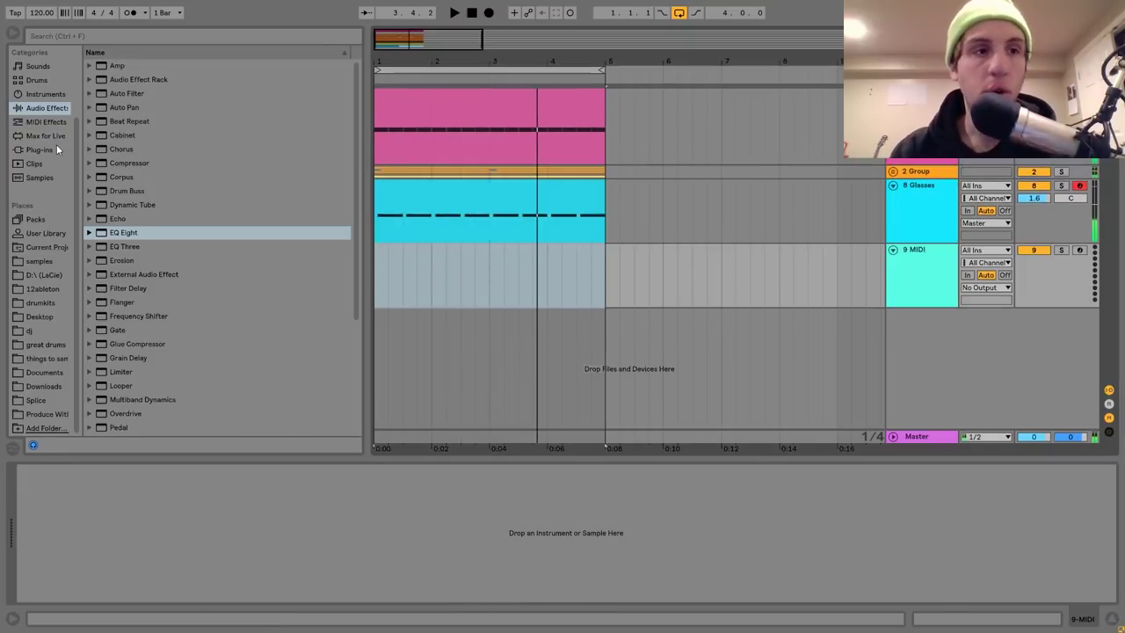
left_click(38, 95)
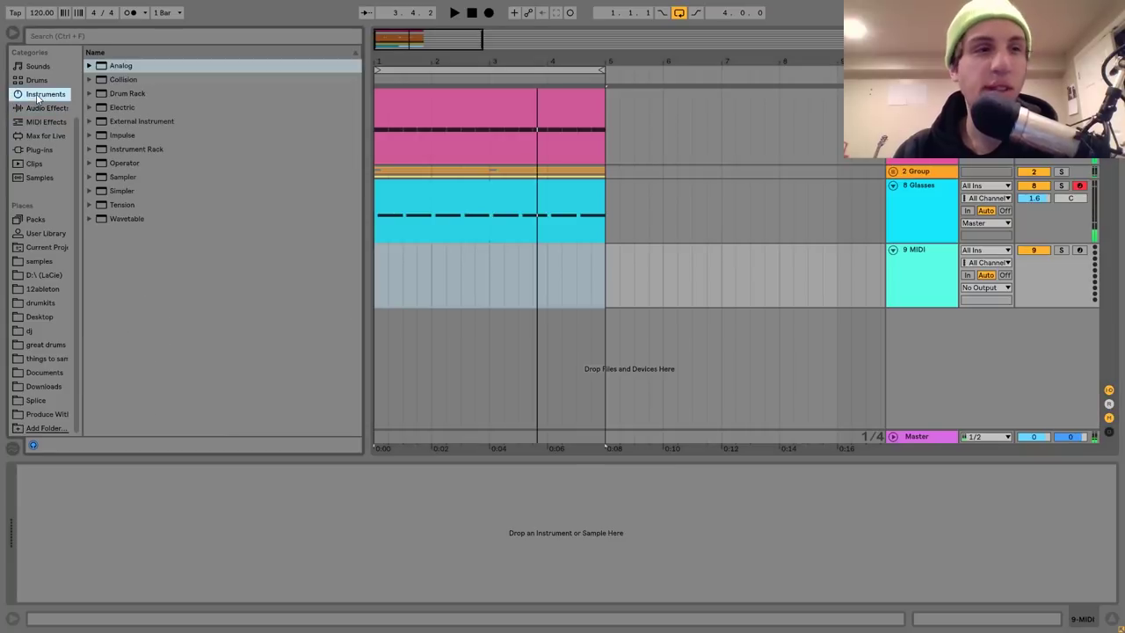
double_click(123, 163)
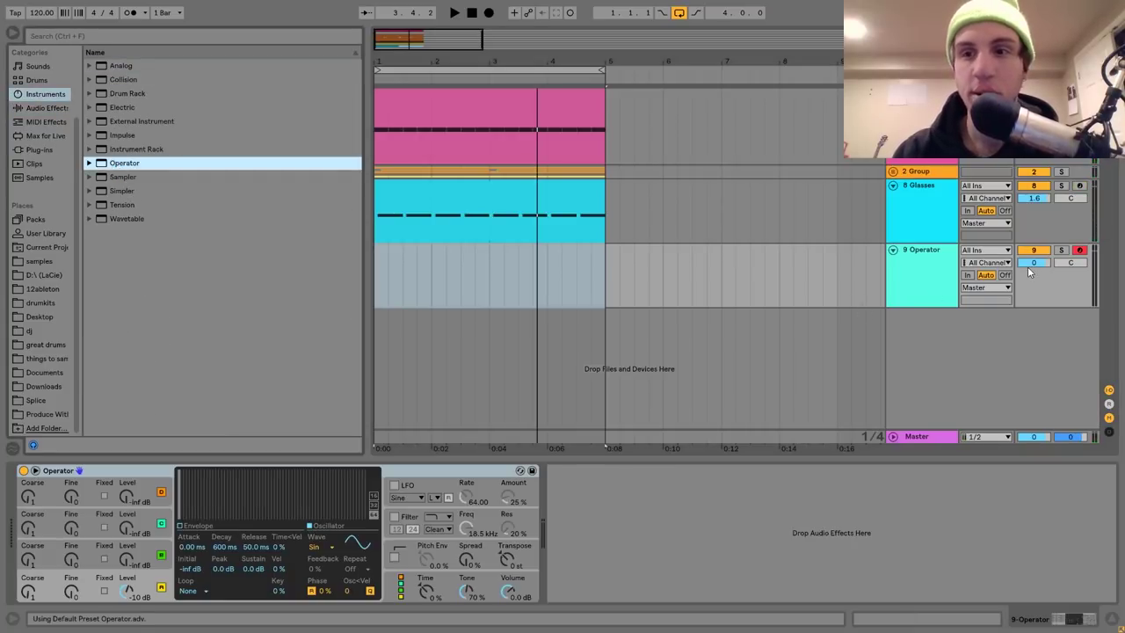
- Audition Operator in a lower octave, set its track volume to -1.2 dB and raise oscillator B's level to -21 dB
key("z")
left_click_drag(1027, 264, 1040, 266)
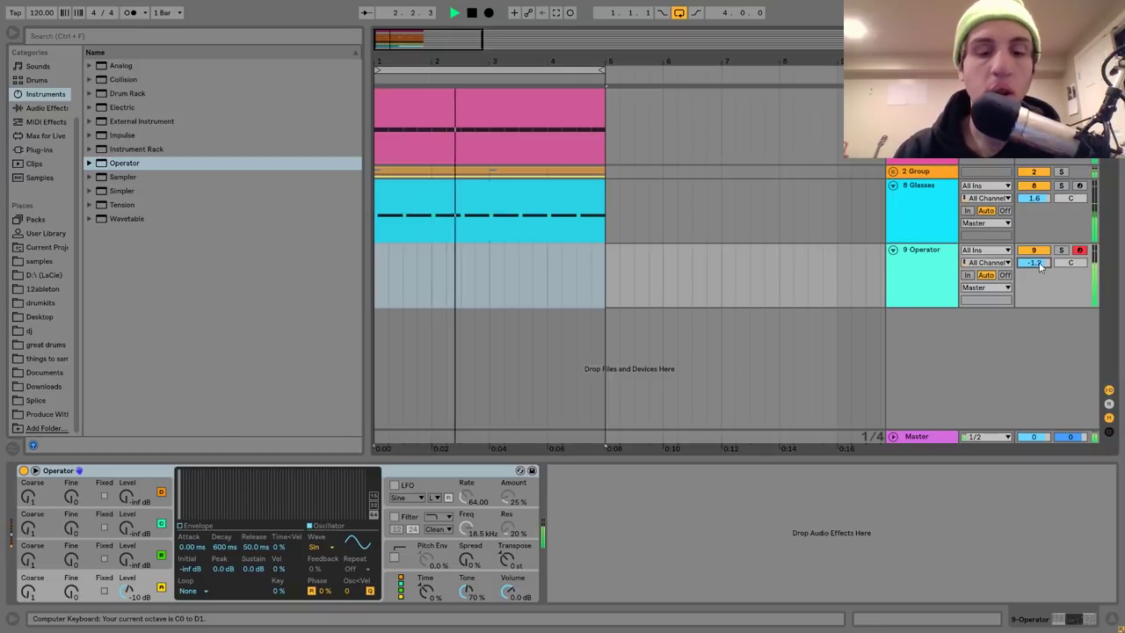
key("z")
key("space")
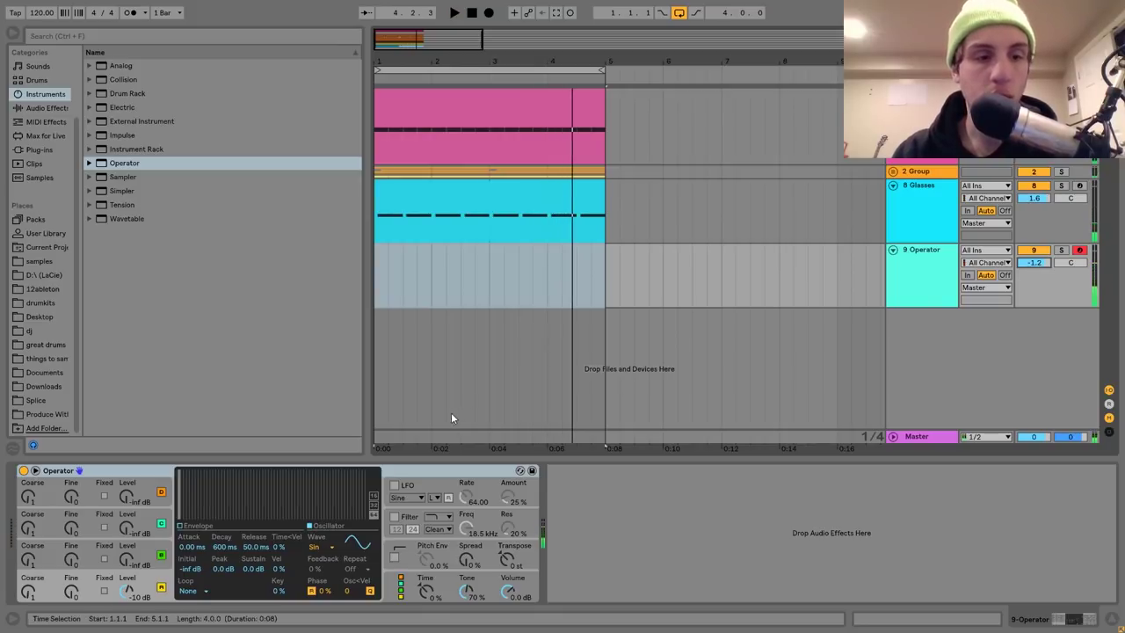
left_click_drag(127, 560, 127, 549)
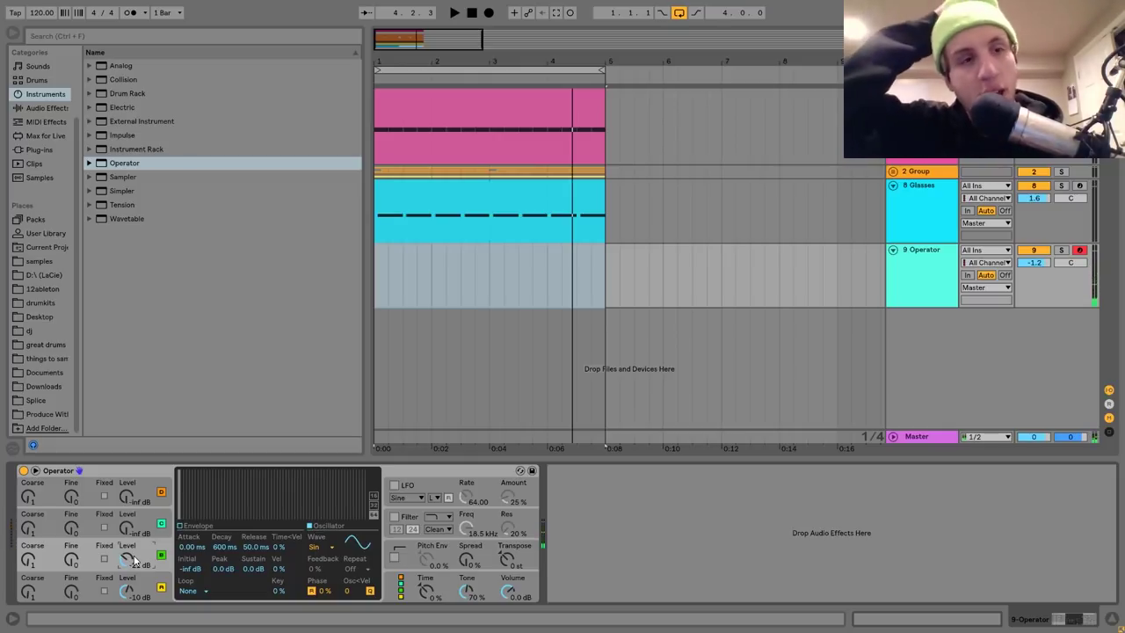
- Add an Amp effect with the Bass model after Operator and show Operator's global settings
left_click(41, 110)
left_click_drag(117, 69, 675, 480)
left_click(721, 554)
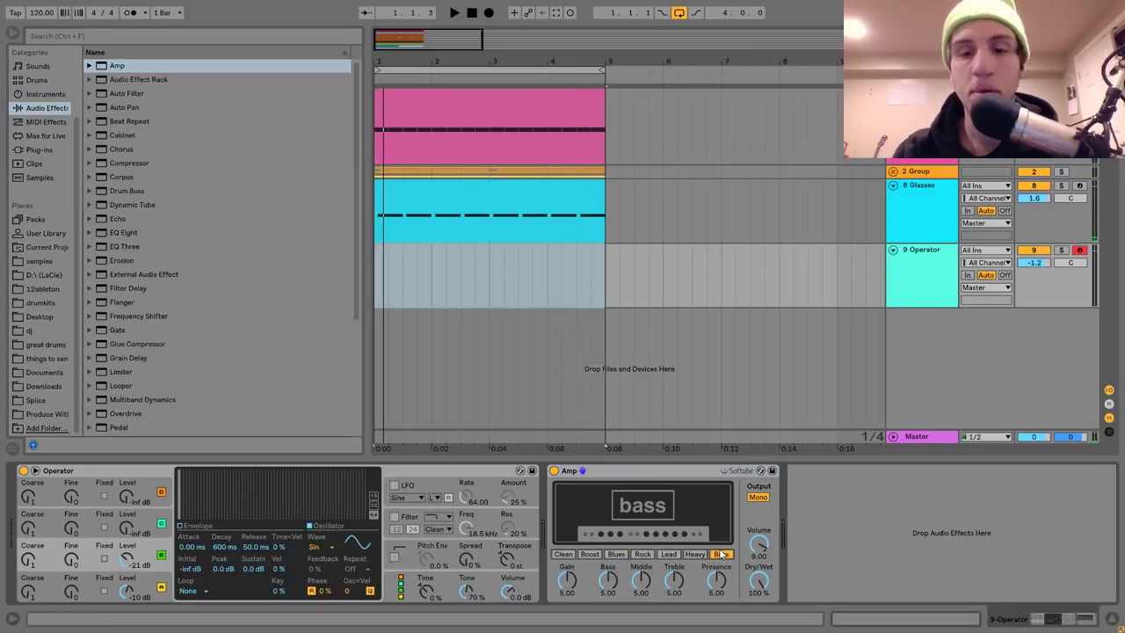
left_click(533, 580)
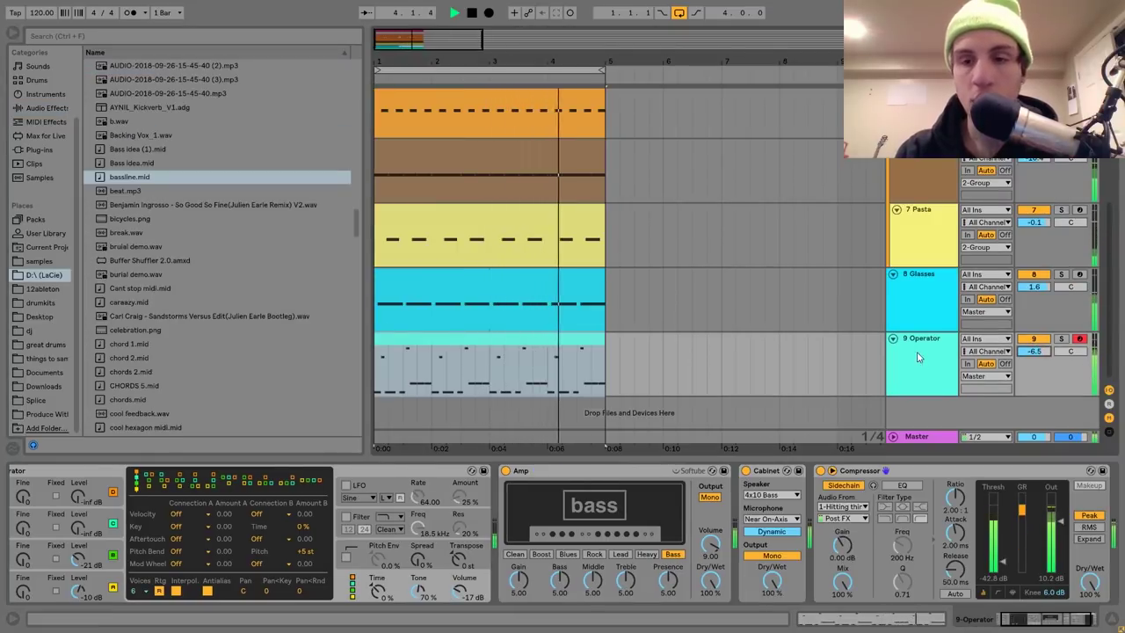
- Raise the yellow Pasta track's volume to 2.4 dB
scroll(917, 355, "up", 2)
scroll(917, 355, "up", 1)
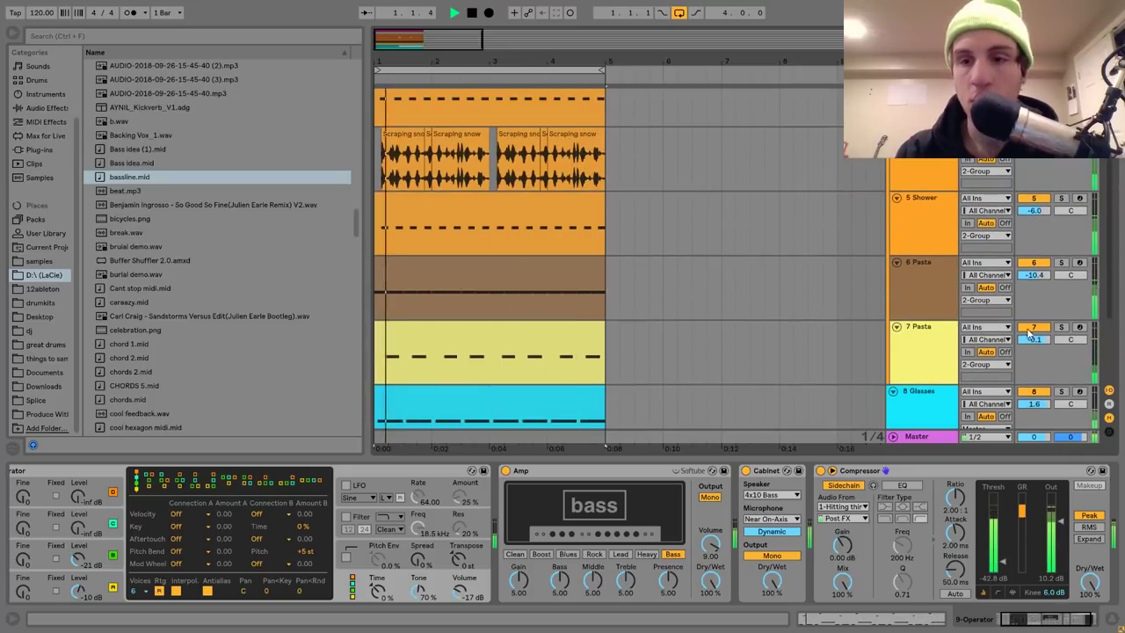
left_click_drag(1033, 339, 1033, 325)
- Add a Saturator with 7.88 dB of drive to the yellow Pasta track and set the track's volume to -1.4 dB
left_click(942, 358)
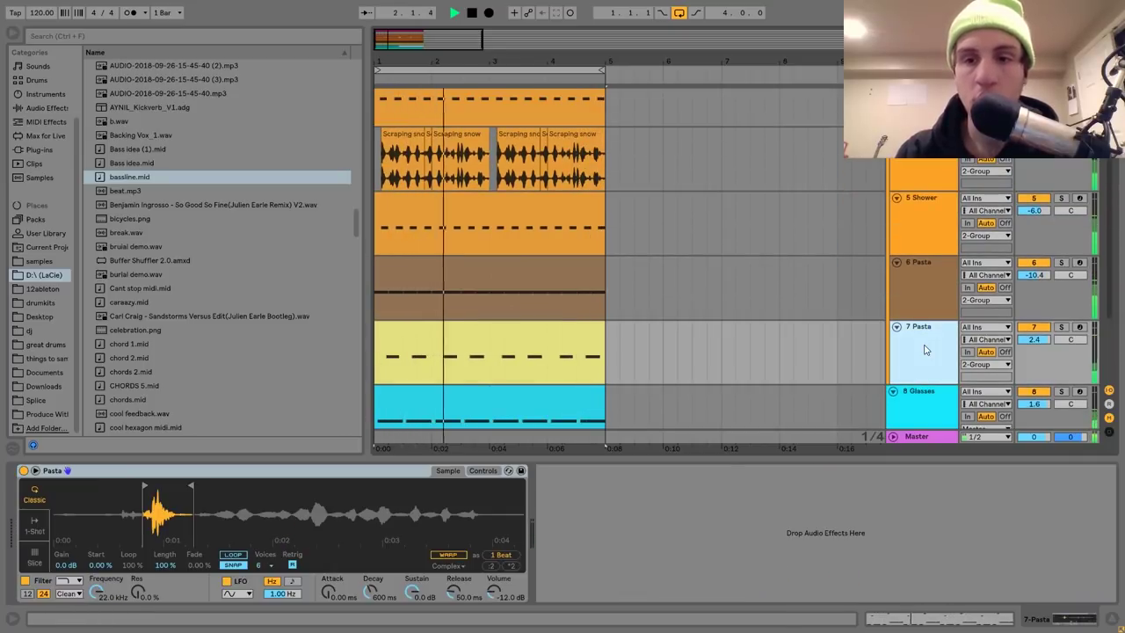
scroll(924, 349, "down", 1)
left_click(46, 107)
scroll(165, 302, "down", 5)
left_click(123, 346)
double_click(123, 345)
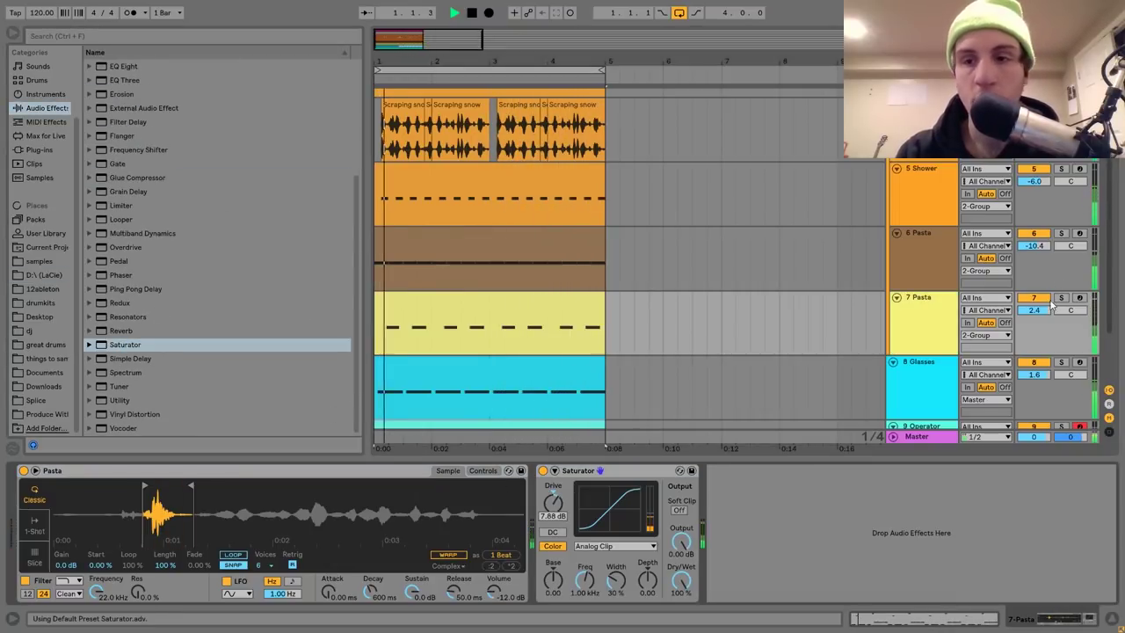
left_click_drag(1034, 309, 1034, 315)
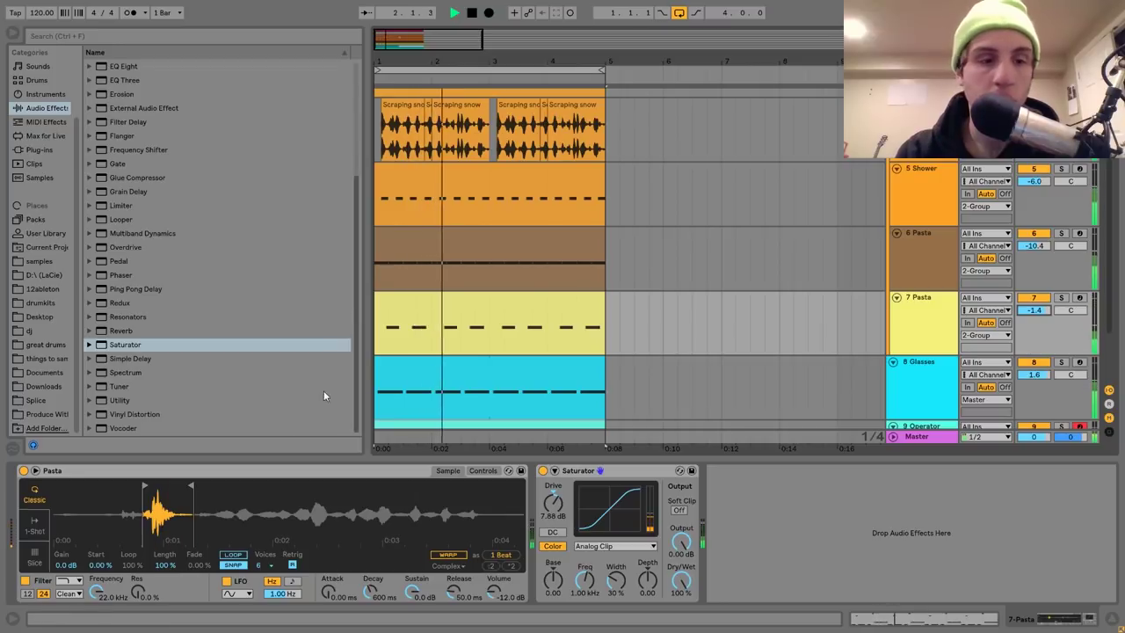
- Add an EQ Eight with a band 1 low cut at 346 Hz to the yellow Pasta track, then collapse the track
scroll(151, 256, "up", 3)
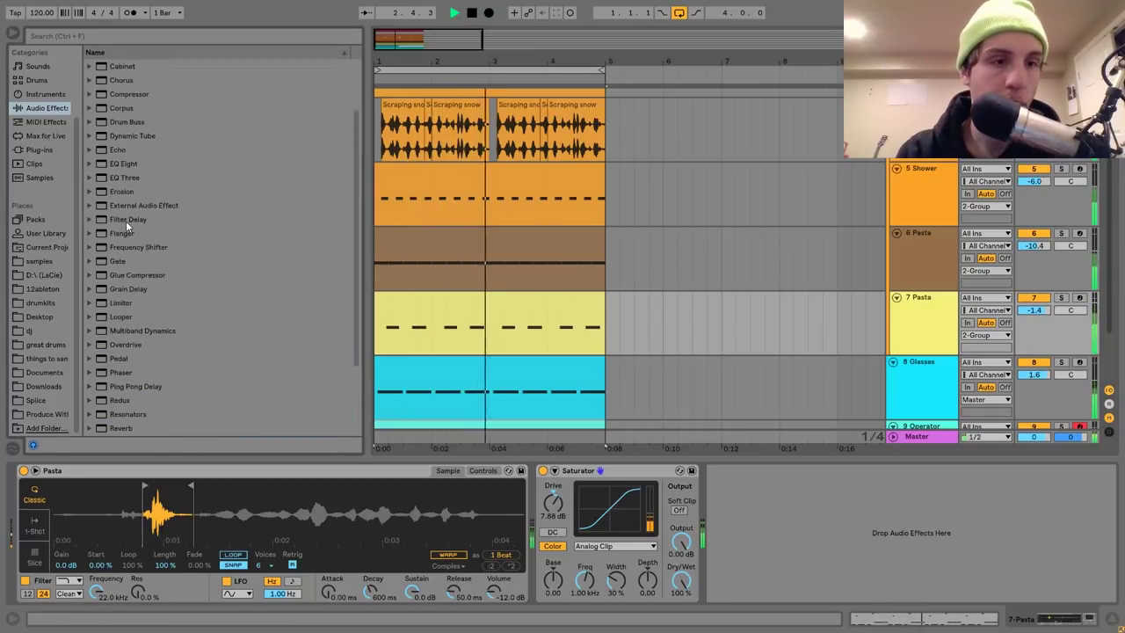
double_click(125, 163)
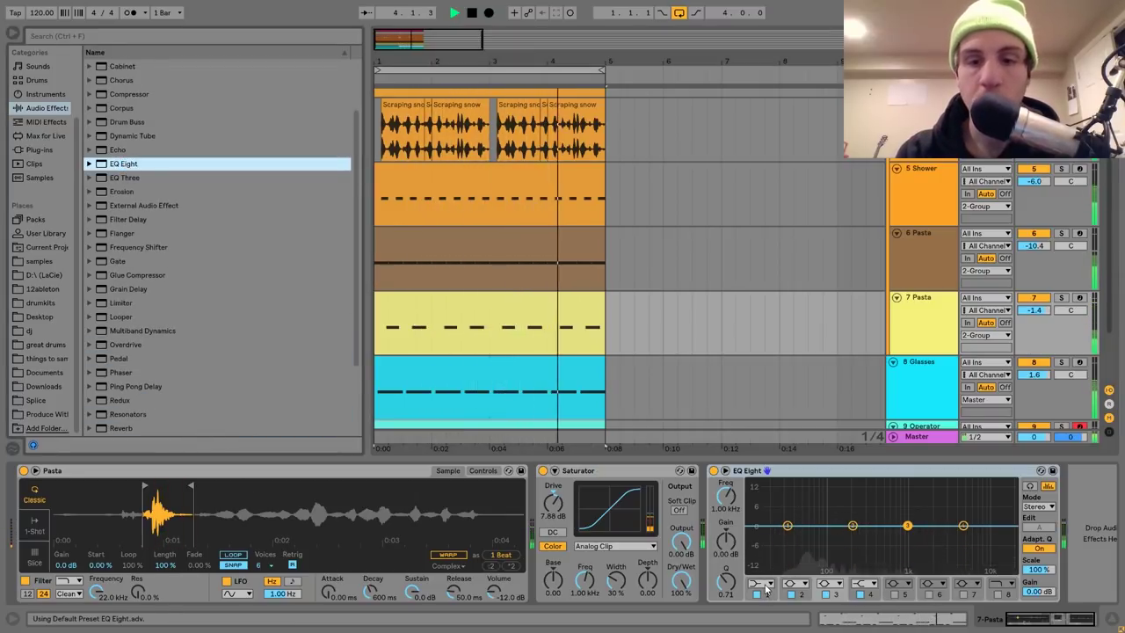
double_click(787, 525)
left_click_drag(788, 536, 870, 535)
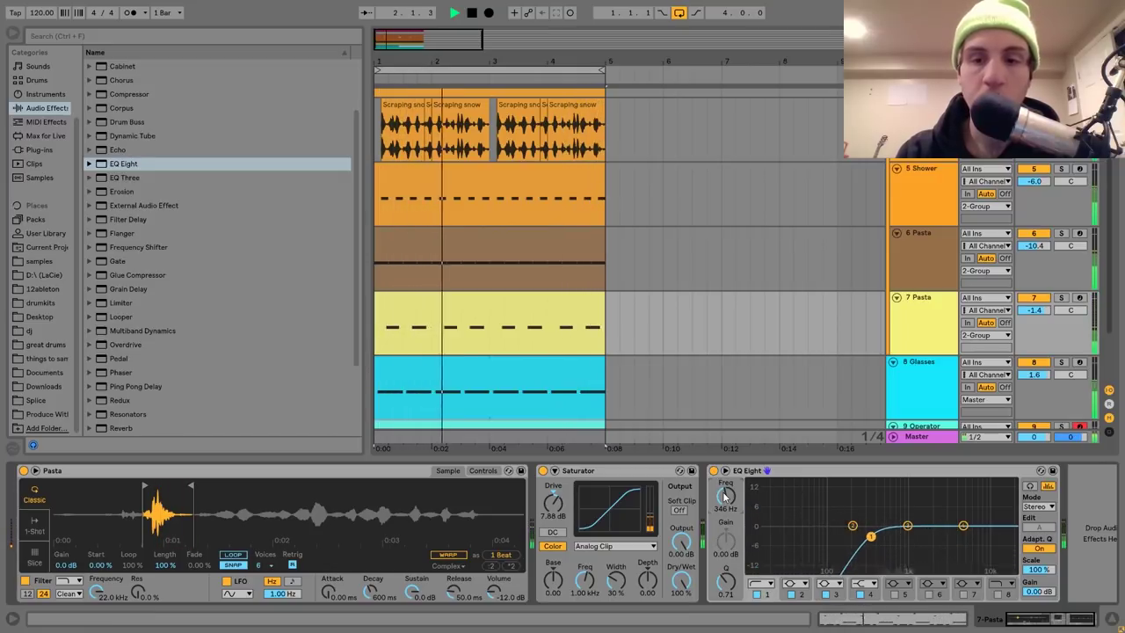
left_click(895, 298)
- Solo the Operator bass track and compare its sound with the Amp and Cabinet effects off and on
scroll(966, 334, "down", 1)
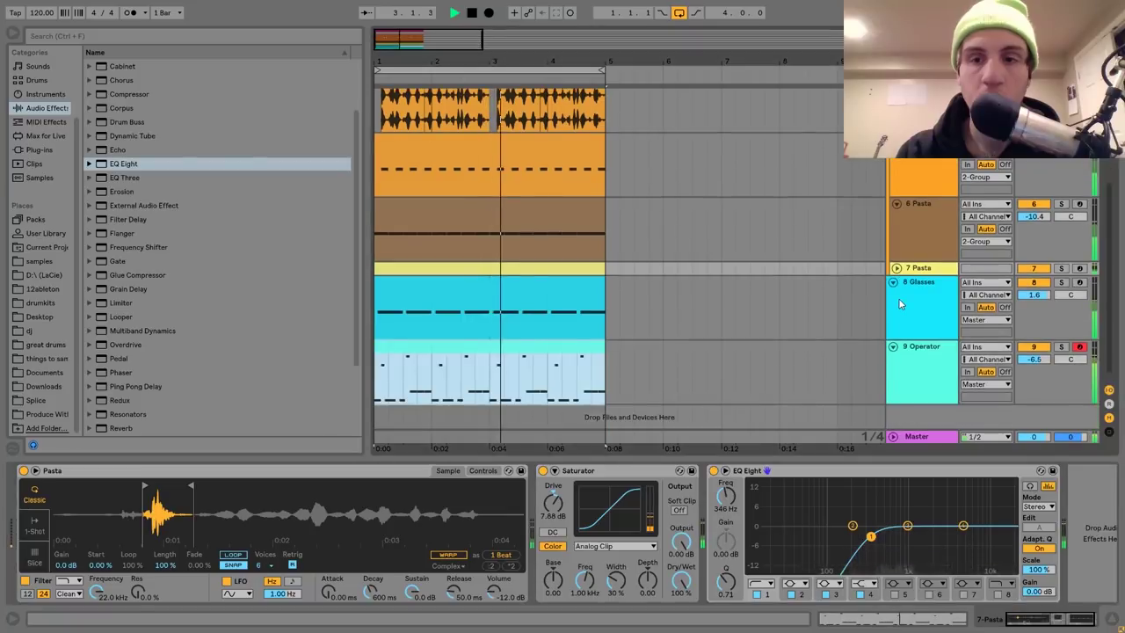
left_click(1035, 351)
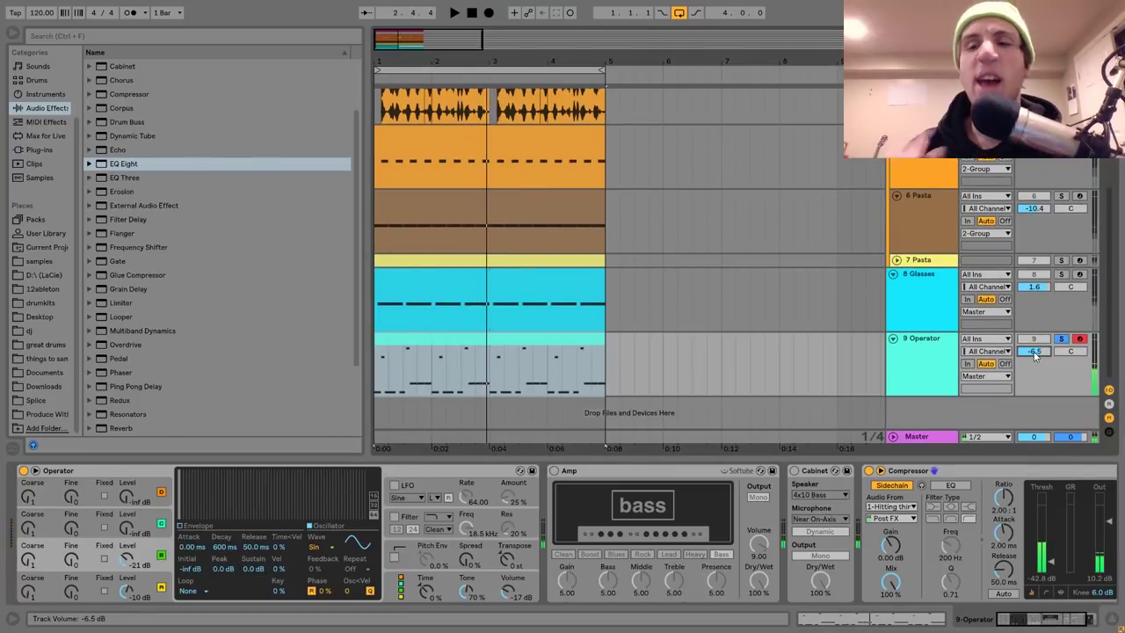
left_click(553, 471)
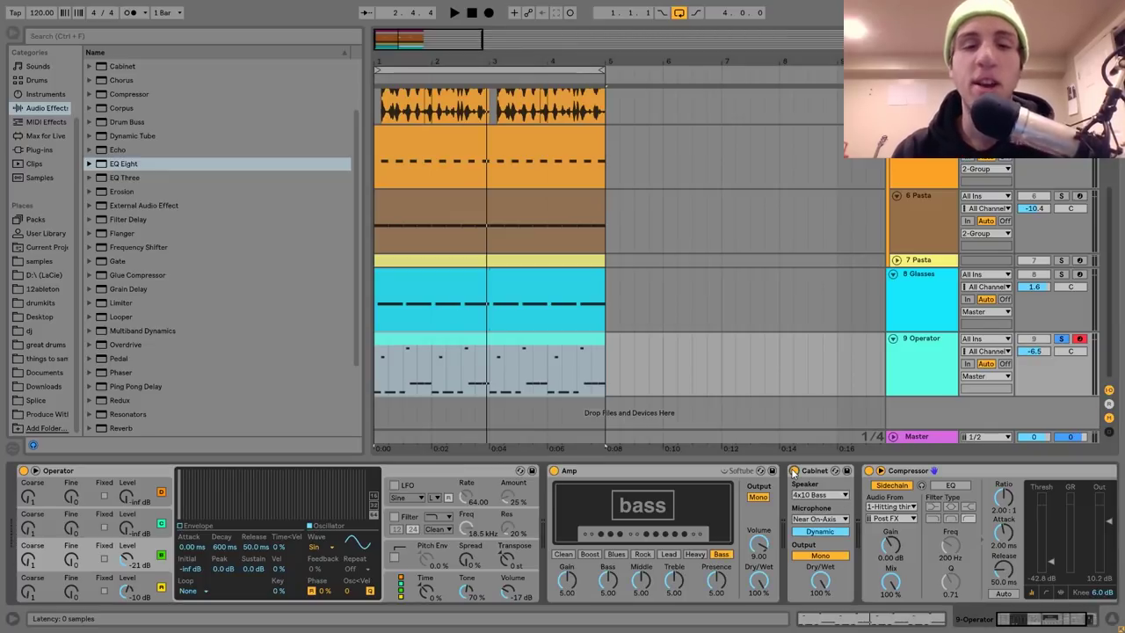
key("space")
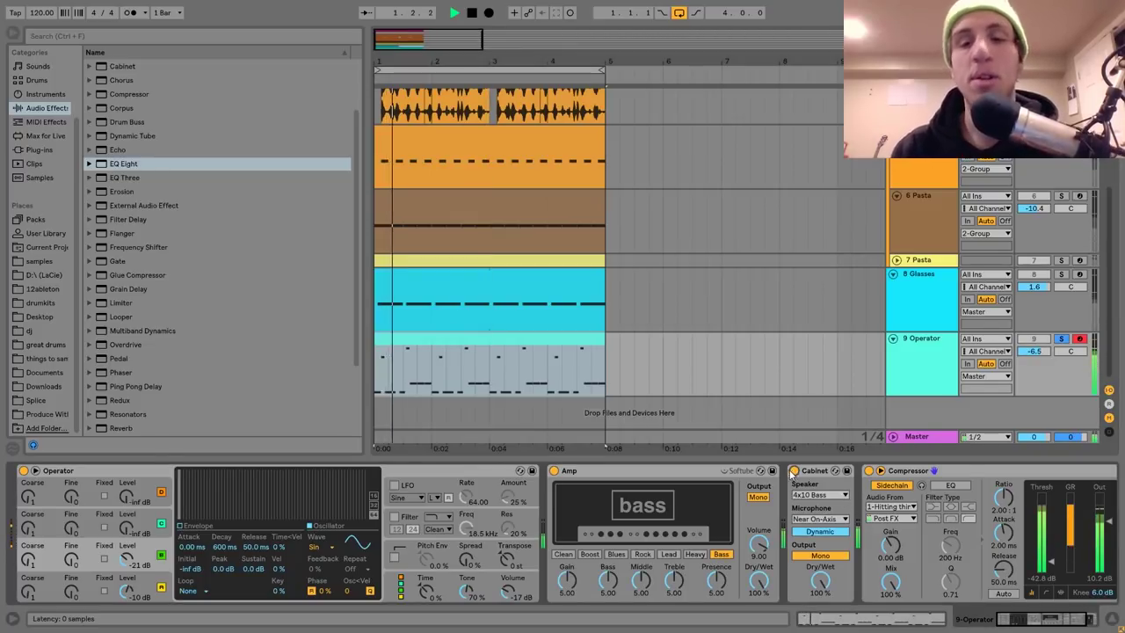
- Take the Operator bass track out of solo and play the full beat to review all the layers
key("space")
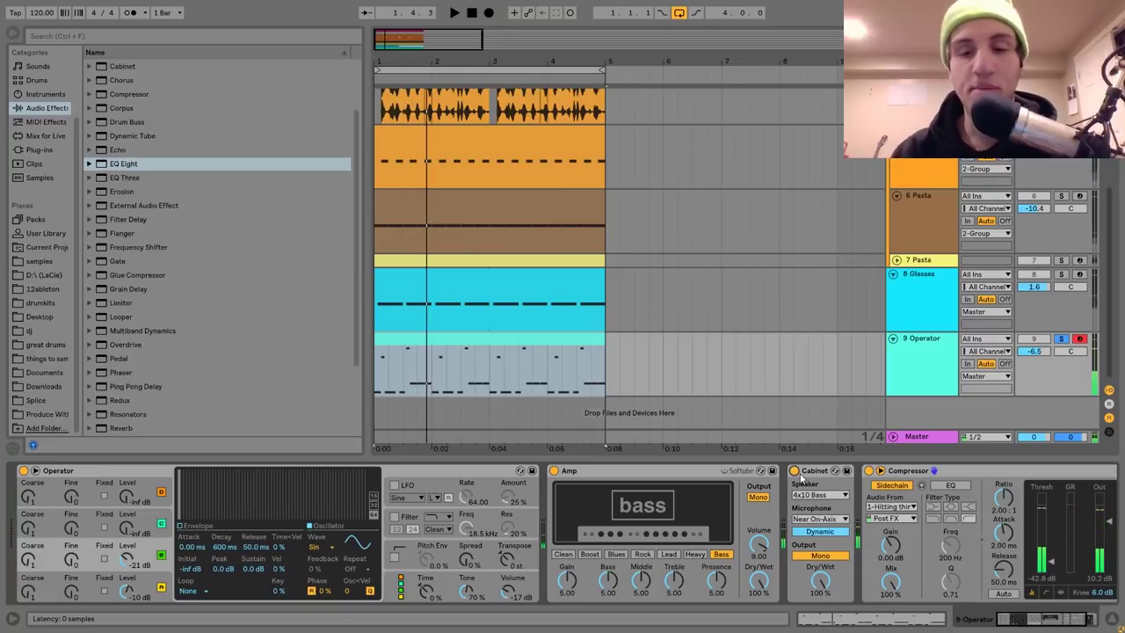
key("space")
scroll(801, 477, "right", 2)
key("space")
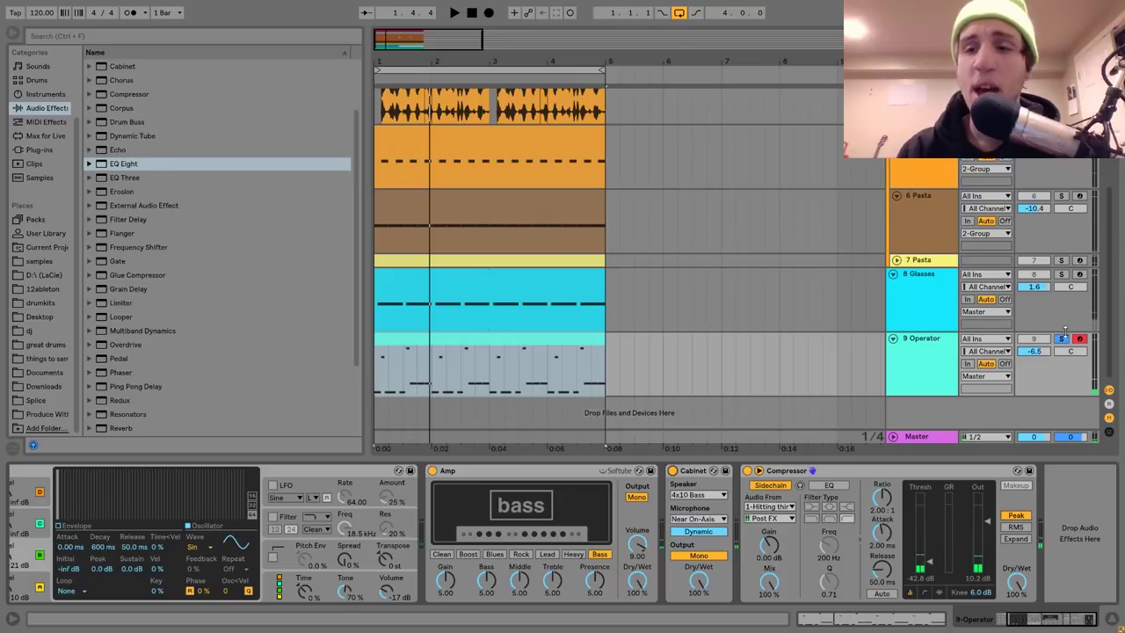
key("space")
left_click(932, 349)
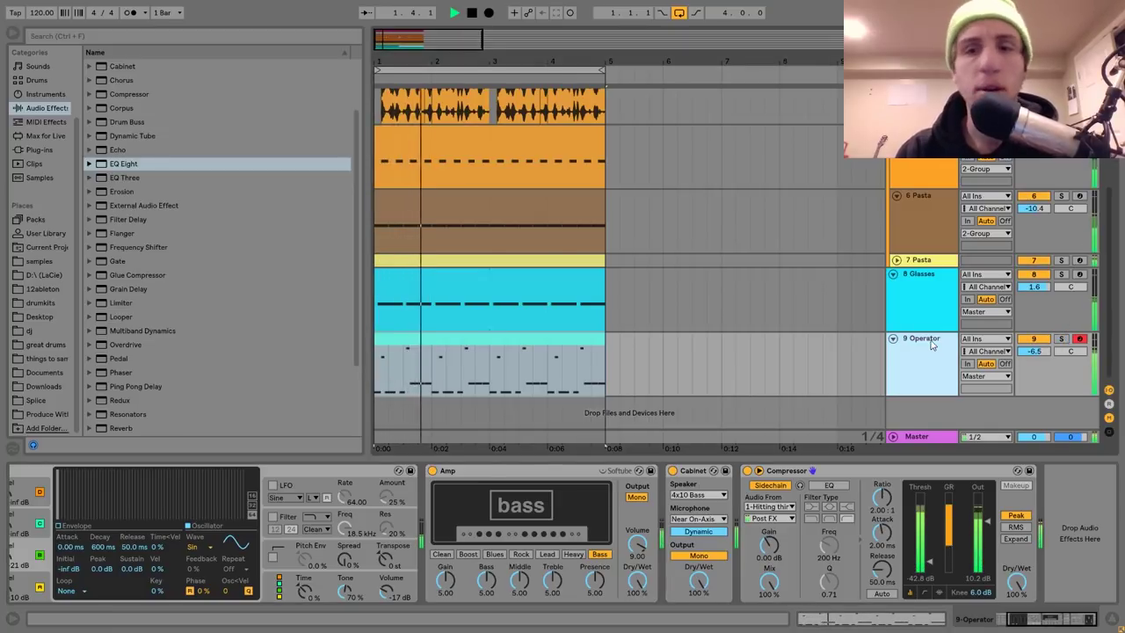
scroll(931, 325, "up", 5)
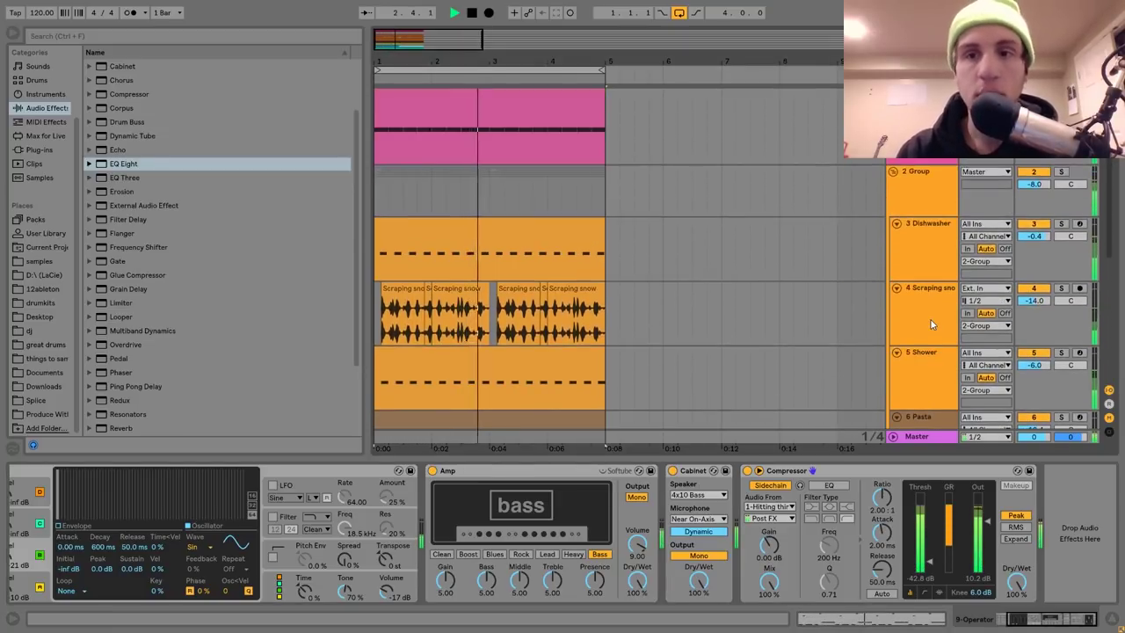
scroll(936, 332, "down", 5)
scroll(940, 338, "up", 5)
scroll(947, 345, "down", 3)
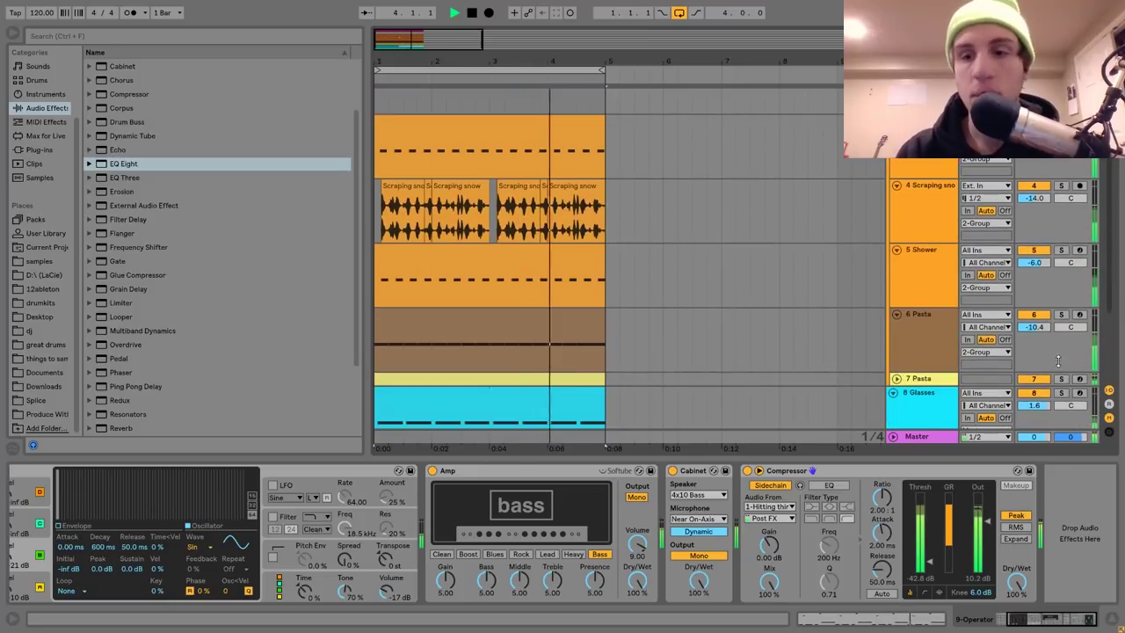
- Collapse the brown Pasta track and the Glasses track in the arrangement
left_click(897, 314)
scroll(901, 316, "down", 2)
left_click(892, 275)
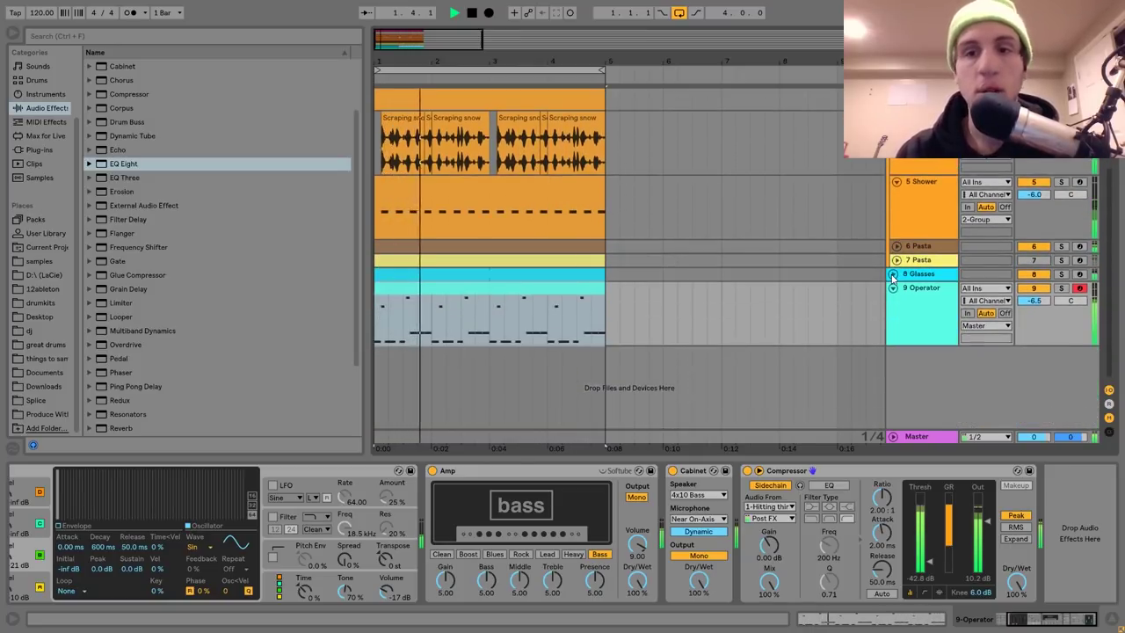
- Insert a new MIDI track below the Operator track and load the Analog instrument on it
left_click(922, 297)
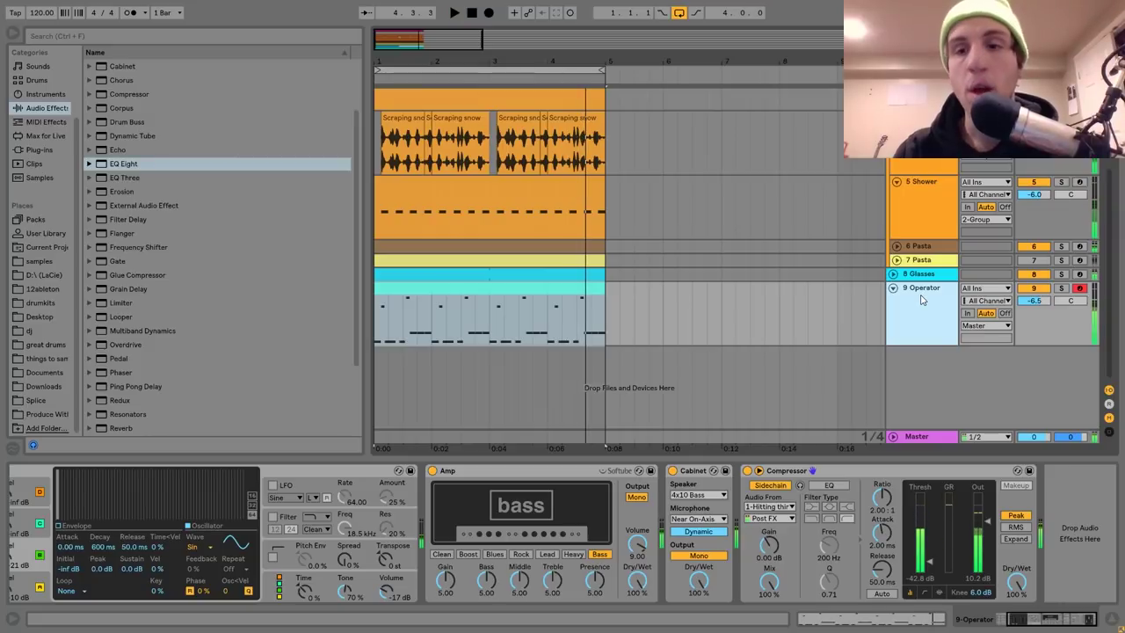
key("ctrl+shift+t")
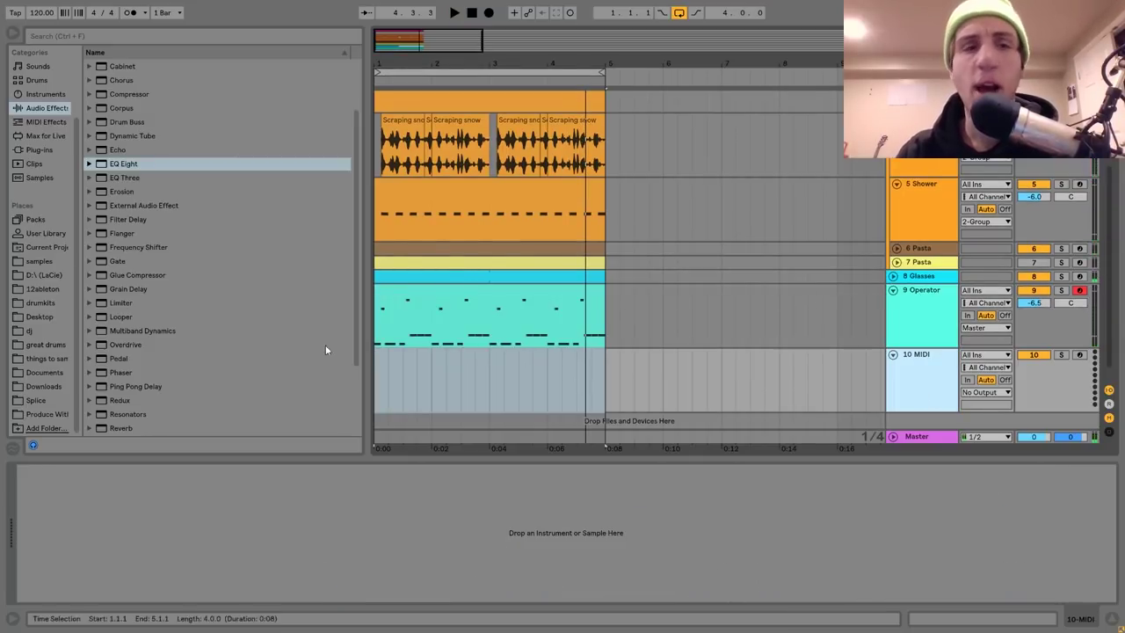
left_click(39, 94)
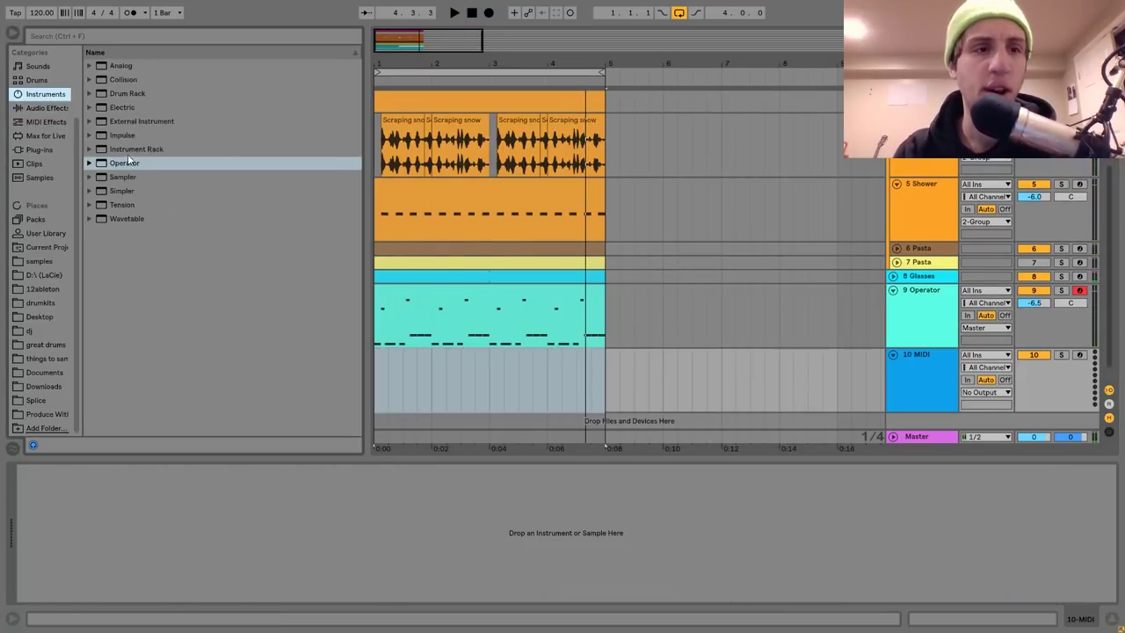
left_click(120, 68)
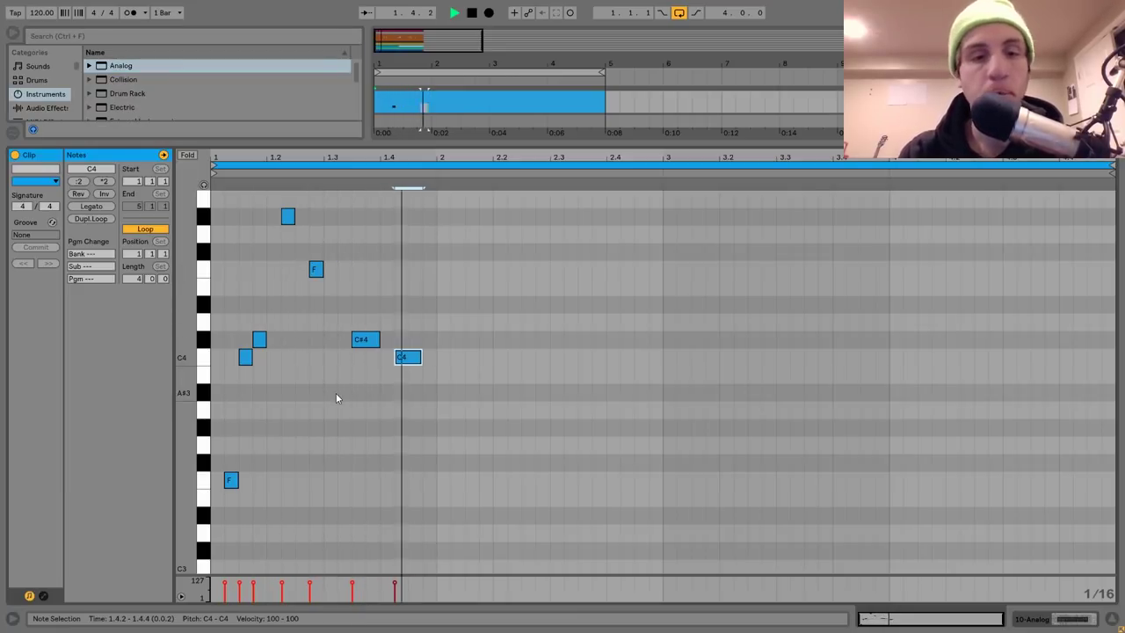
- Try the last note an octave lower at C3, then clear all notes from the Analog clip
key("shift+Down")
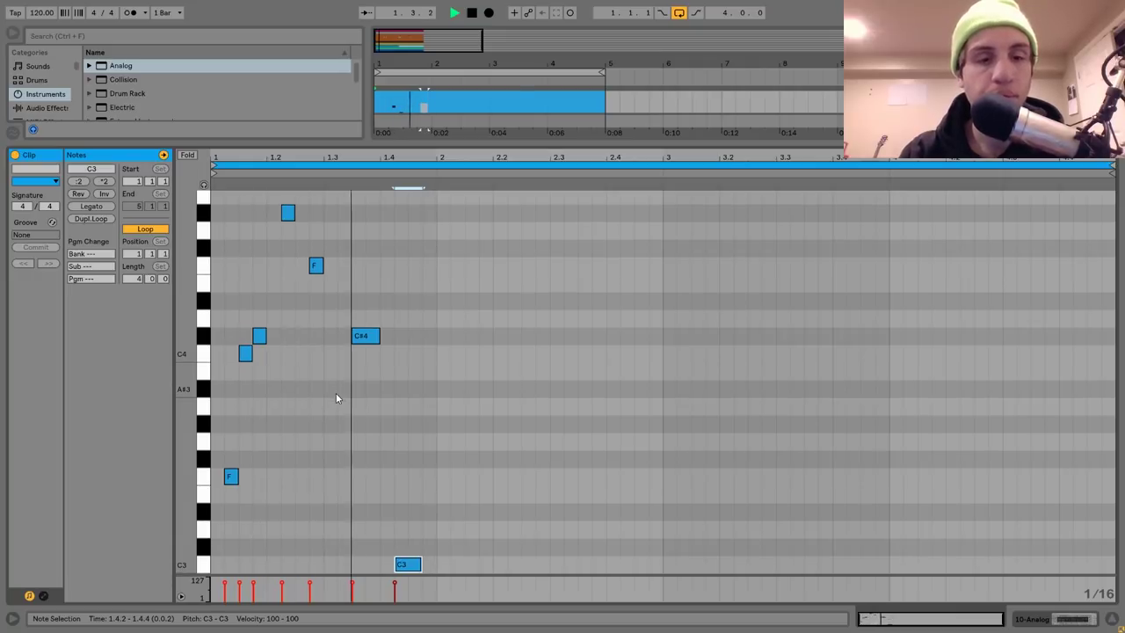
key("ctrl+a")
key("Delete")
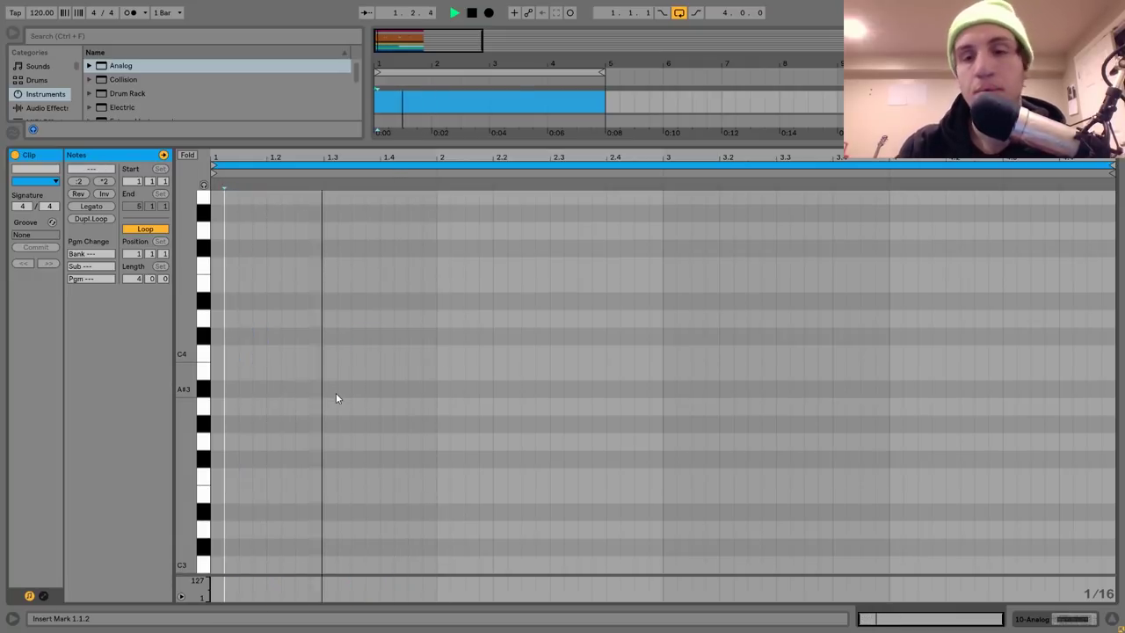
- Set Analog's Filter 1 to frequency 211 and 38% resonance, with 31 ms attack, 763 ms decay and envelope amount 3.02
left_click(1065, 619)
key("space")
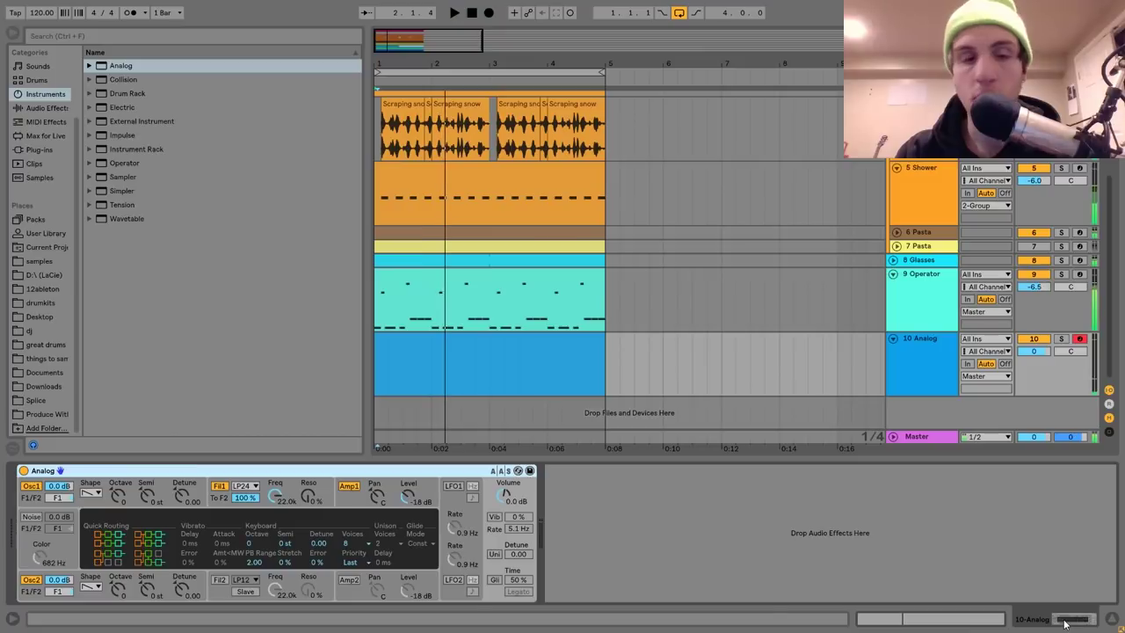
left_click(275, 495)
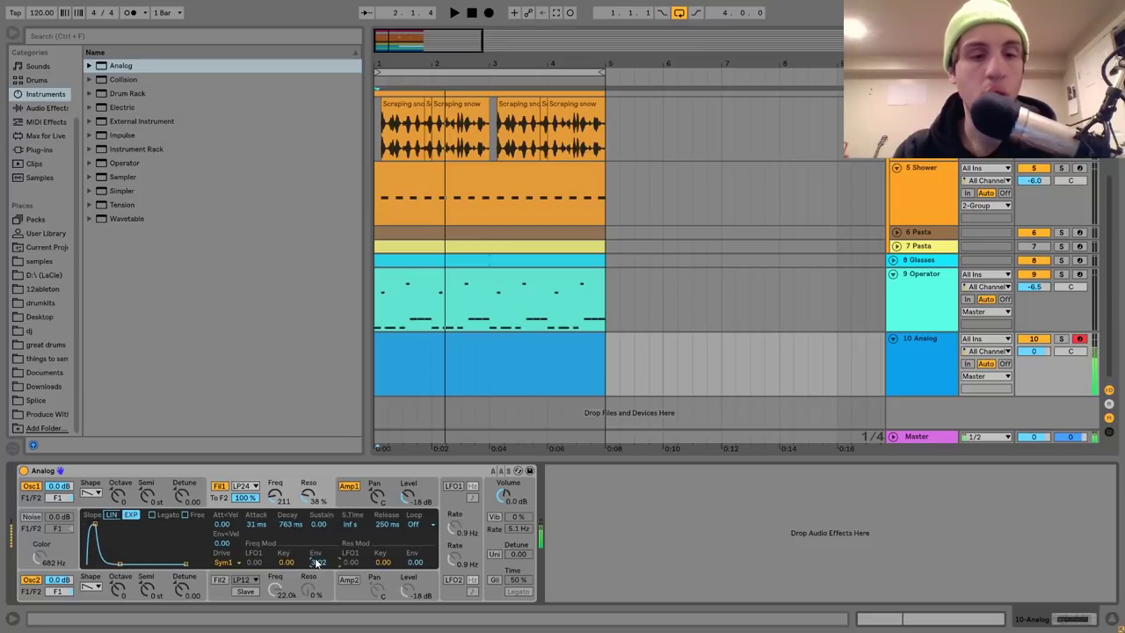
- Copy the sidechained Compressor from the Operator track onto the Analog track
double_click(427, 337)
key("space")
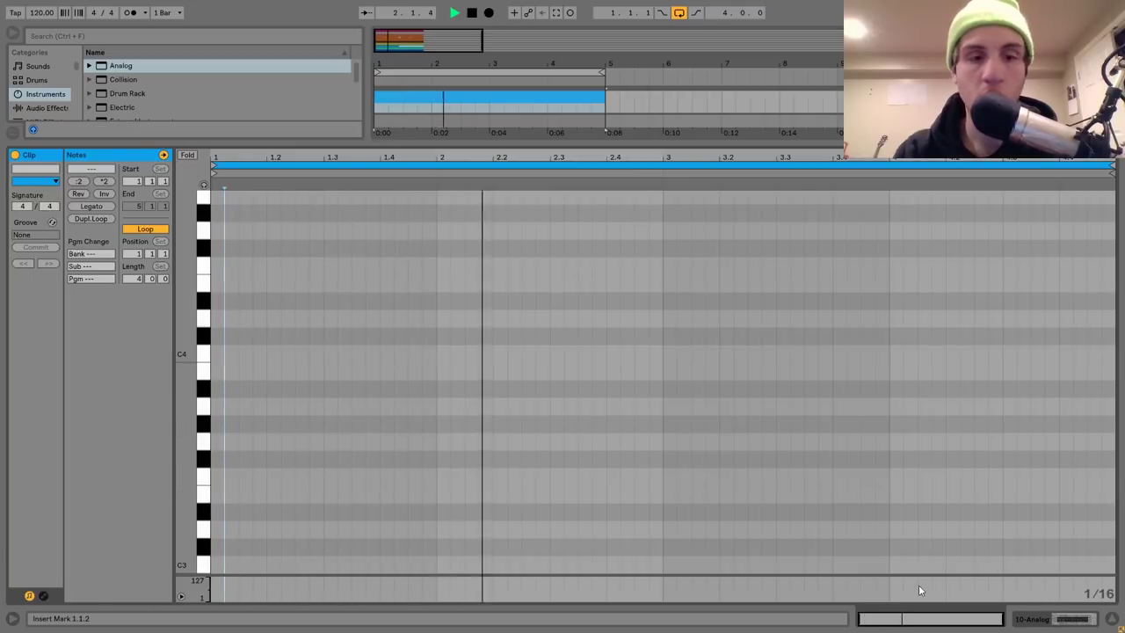
key("shift+Tab")
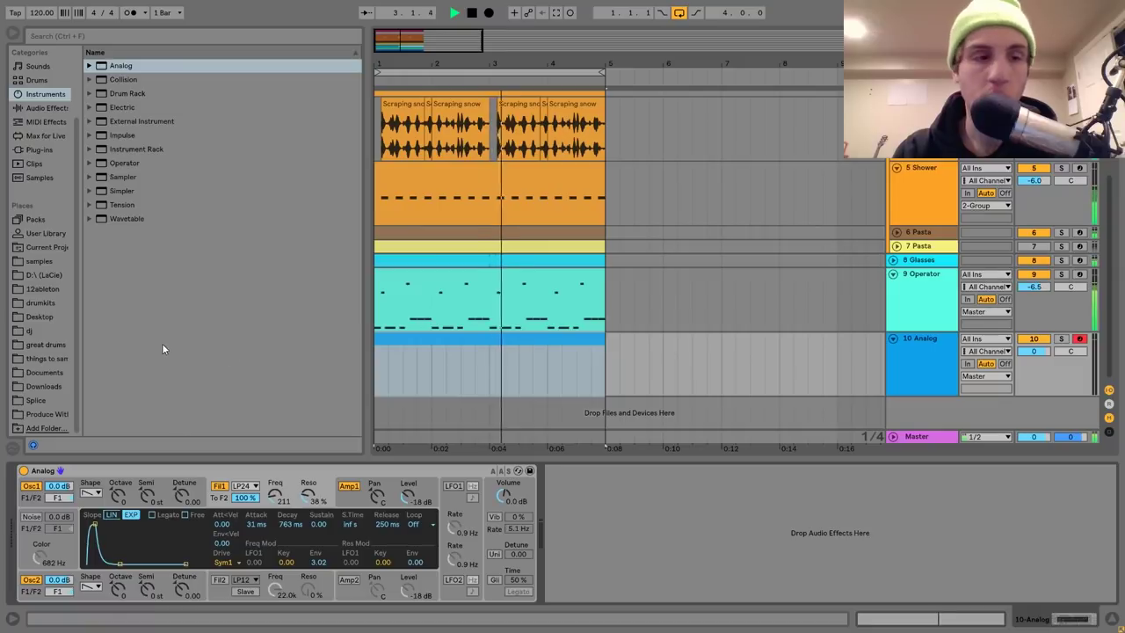
left_click(42, 274)
left_click(567, 281)
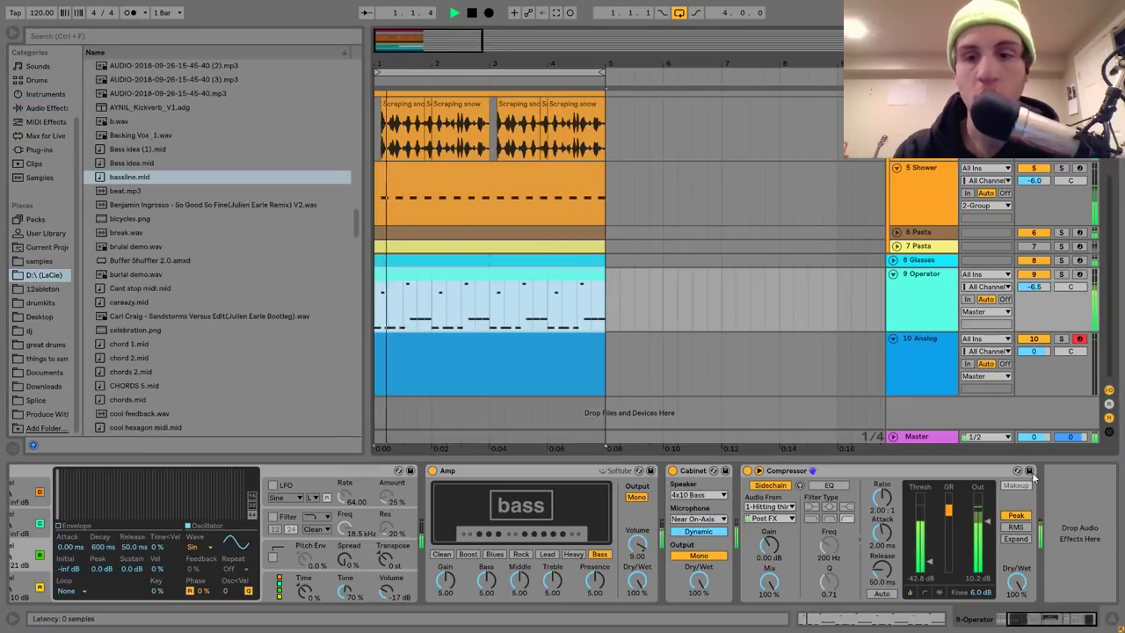
left_click(751, 384)
- Place arp.mid from the D:\ (LaCie) folder at bar 1 of the Analog track and set the track's volume to -12.6 dB
scroll(229, 255, "up", 5)
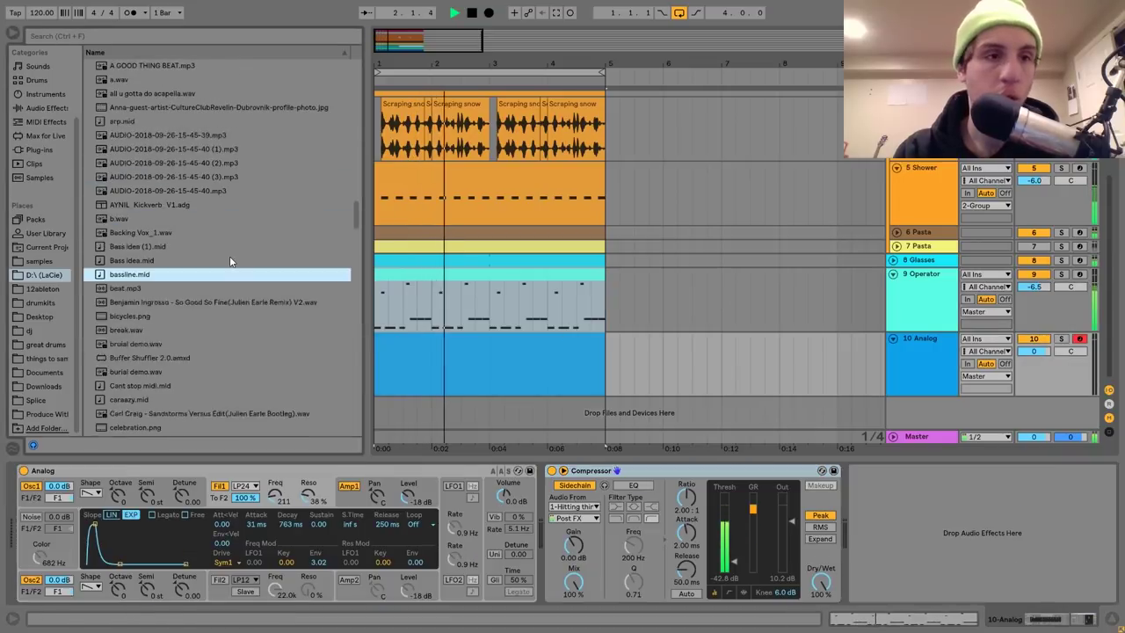
left_click_drag(116, 163, 378, 362)
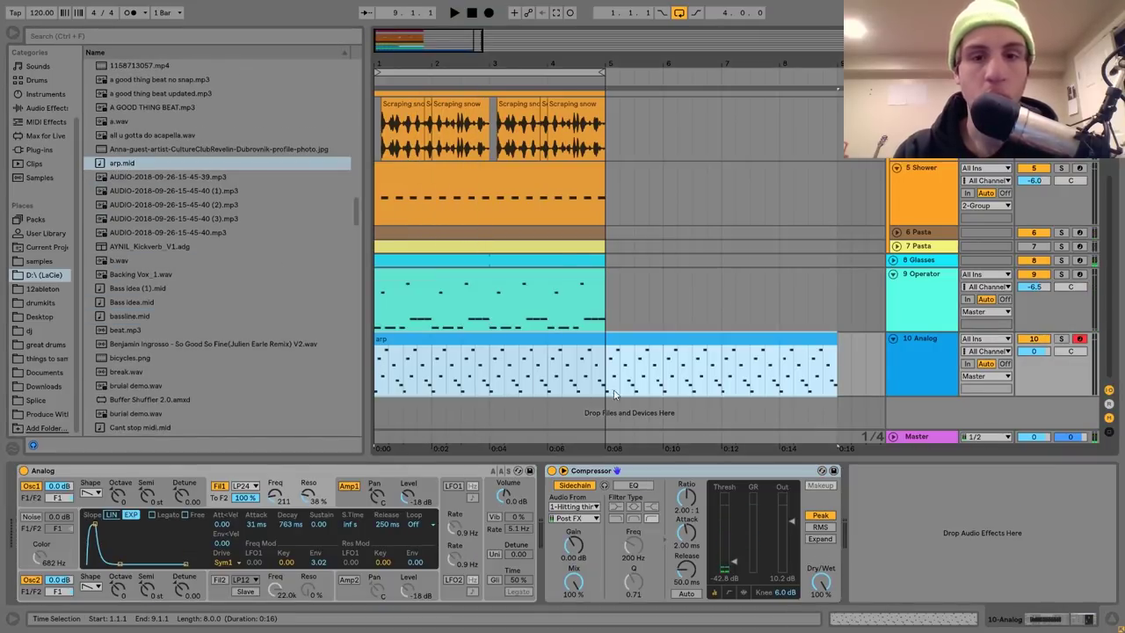
key("space")
left_click_drag(1034, 350, 1034, 364)
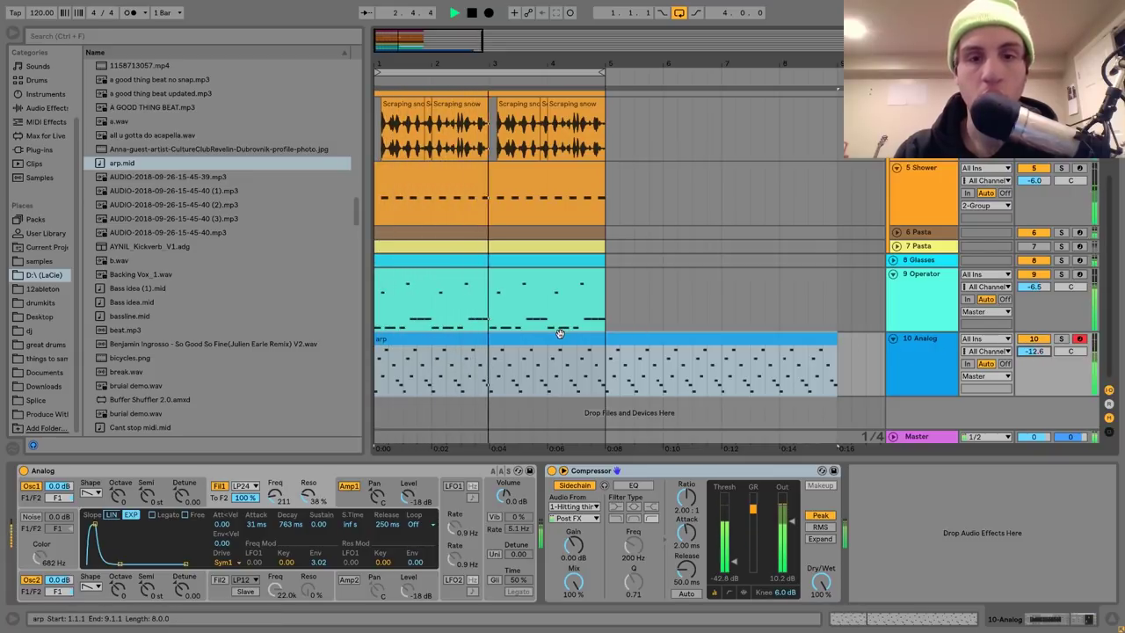
- Split the arp clip at bar 5 and delete its second half
left_click(608, 378)
key("space")
key("ctrl+e")
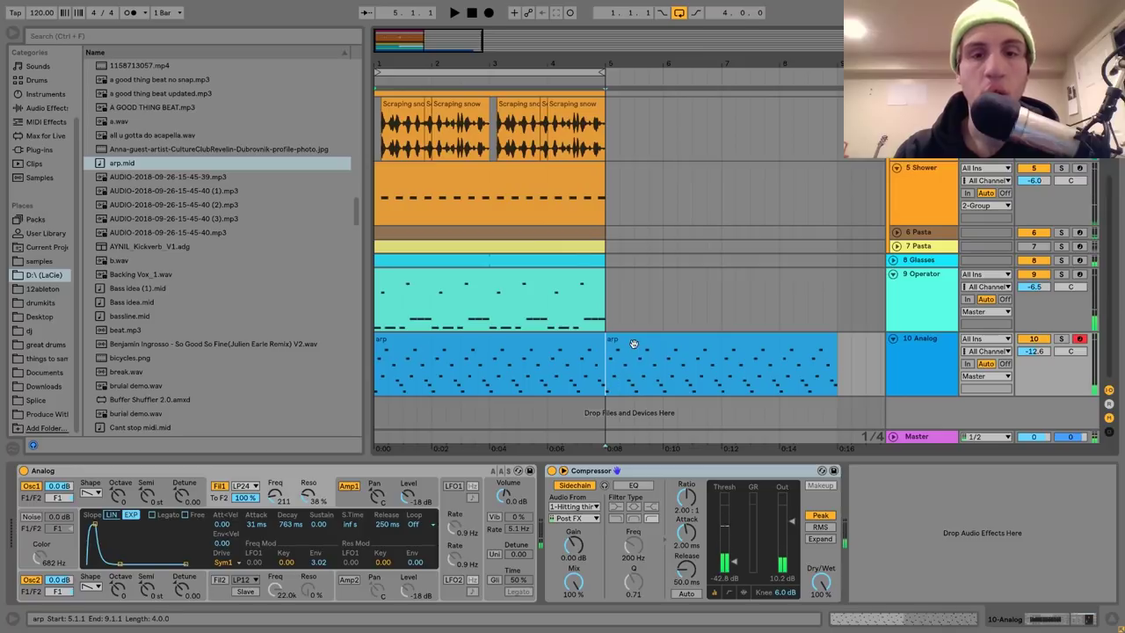
key("Delete")
- Clear all notes from the arp clip and start redrawing the arpeggio from an F2 note at bar 1
double_click(554, 338)
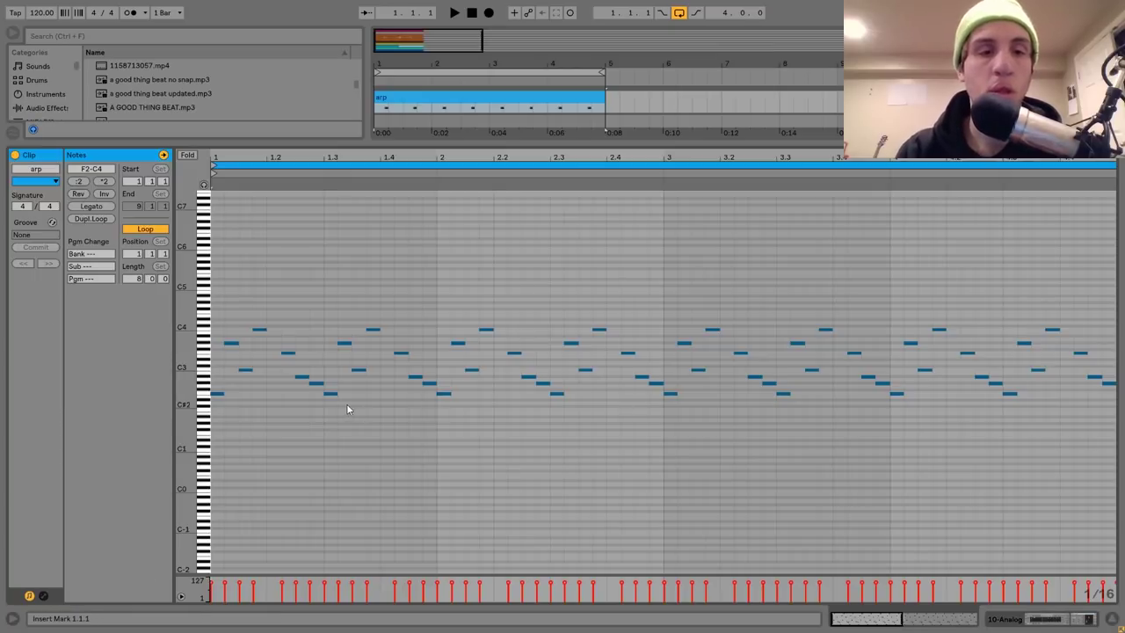
key("ctrl+a")
key("Delete")
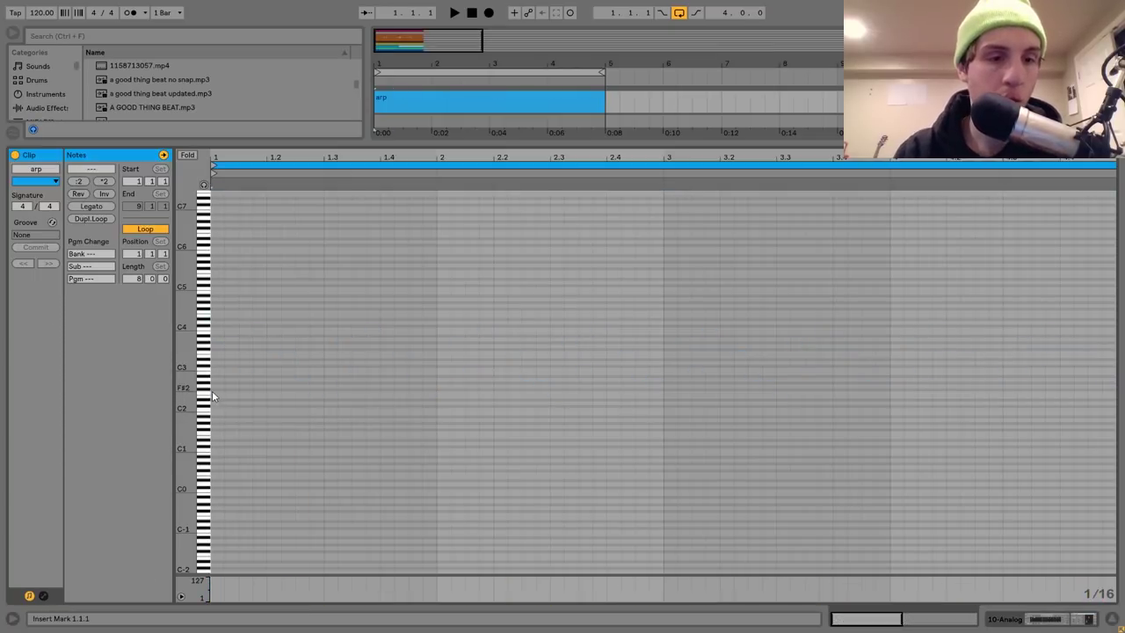
left_click(217, 392)
left_click(219, 397)
key("space")
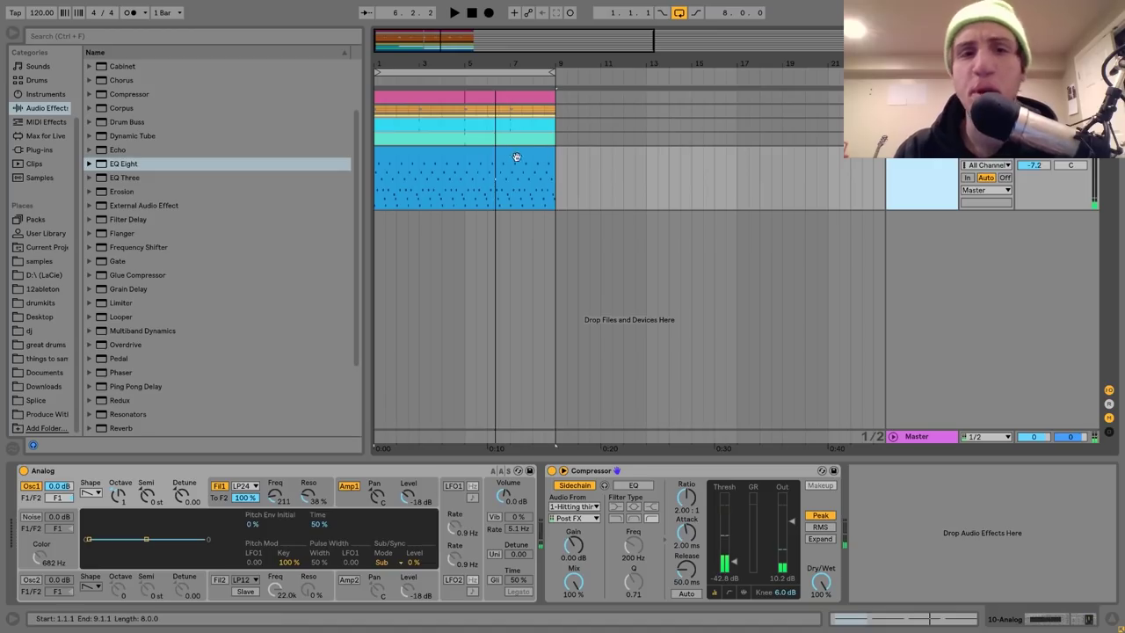
- Examine the Analog clip's arpeggio notes across bar 1, from the opening F2 to the closing G#2 and A#2
double_click(517, 157)
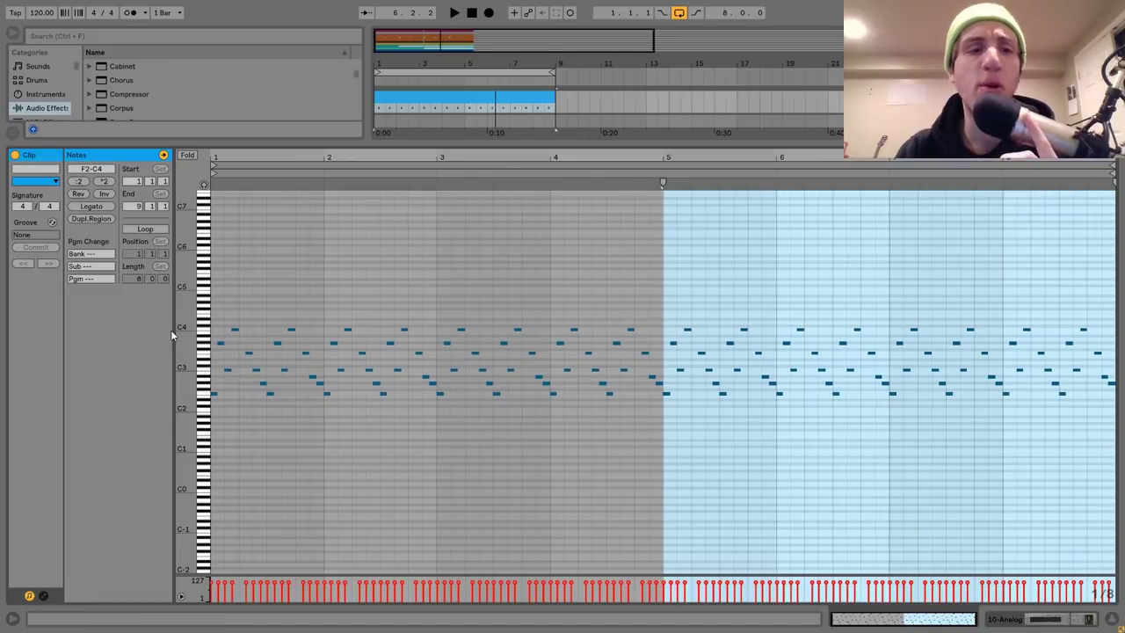
key("plus")
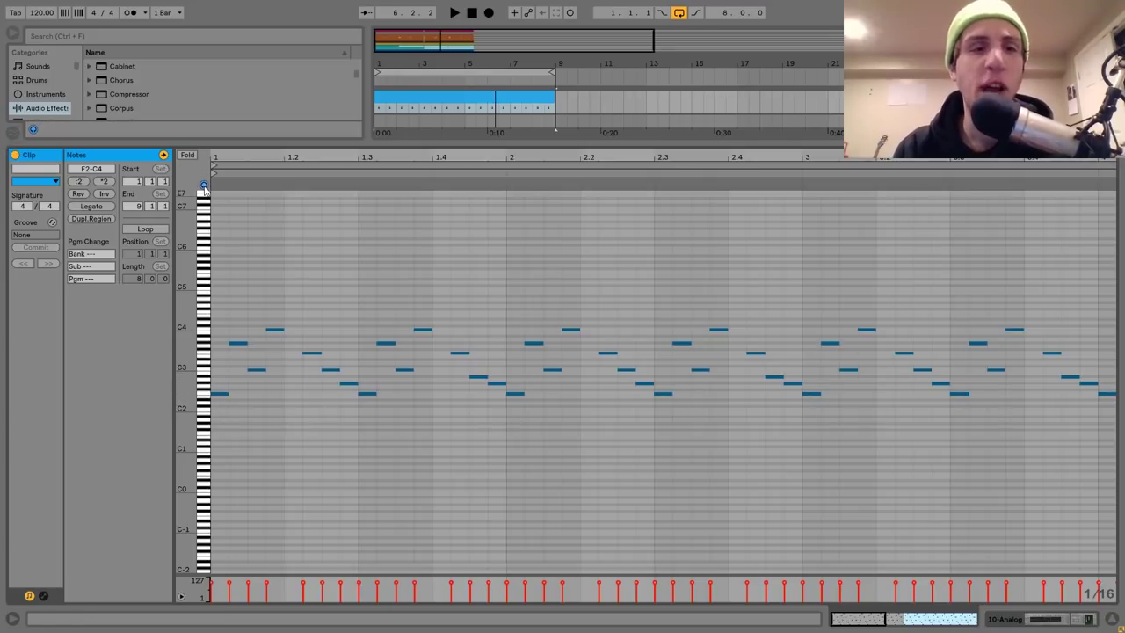
left_click(221, 394)
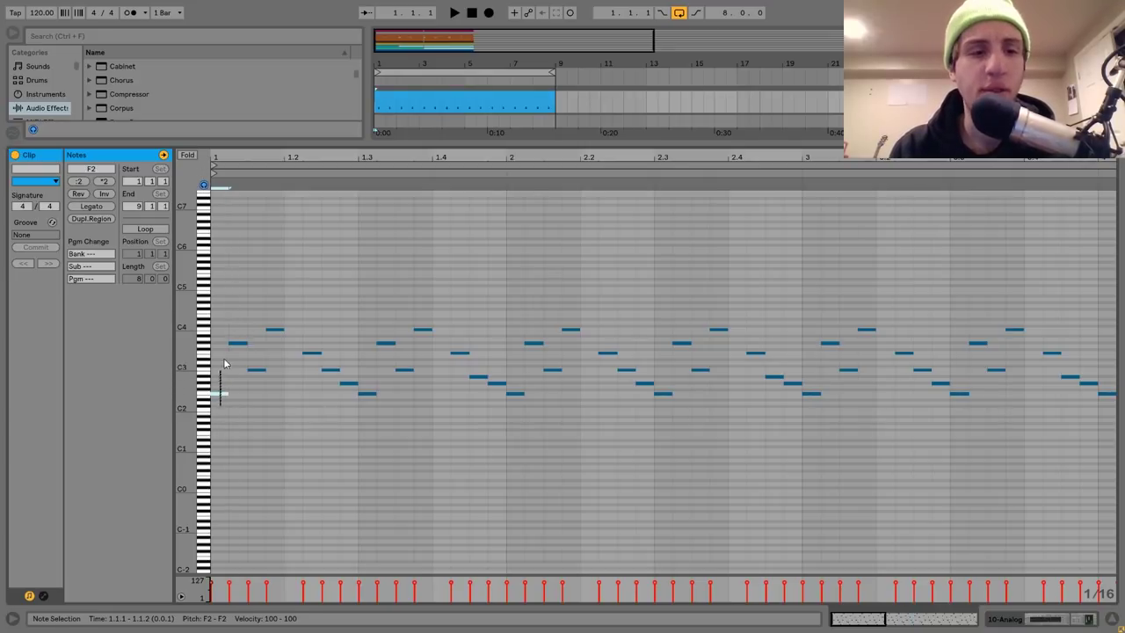
left_click_drag(234, 329, 266, 404)
left_click_drag(279, 339, 272, 303)
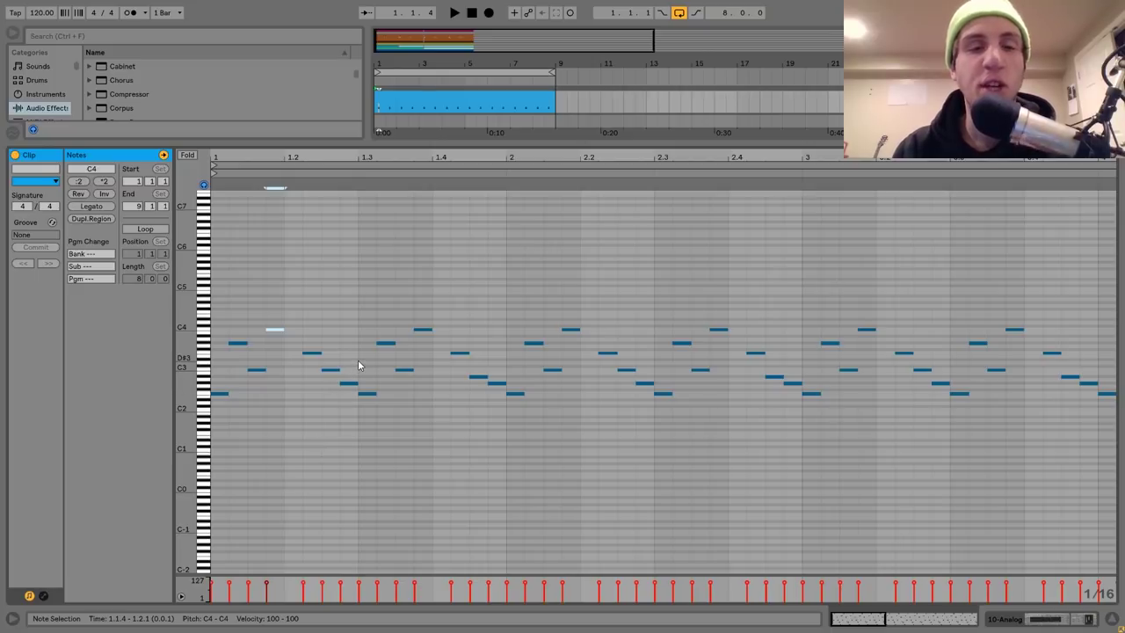
left_click(355, 276)
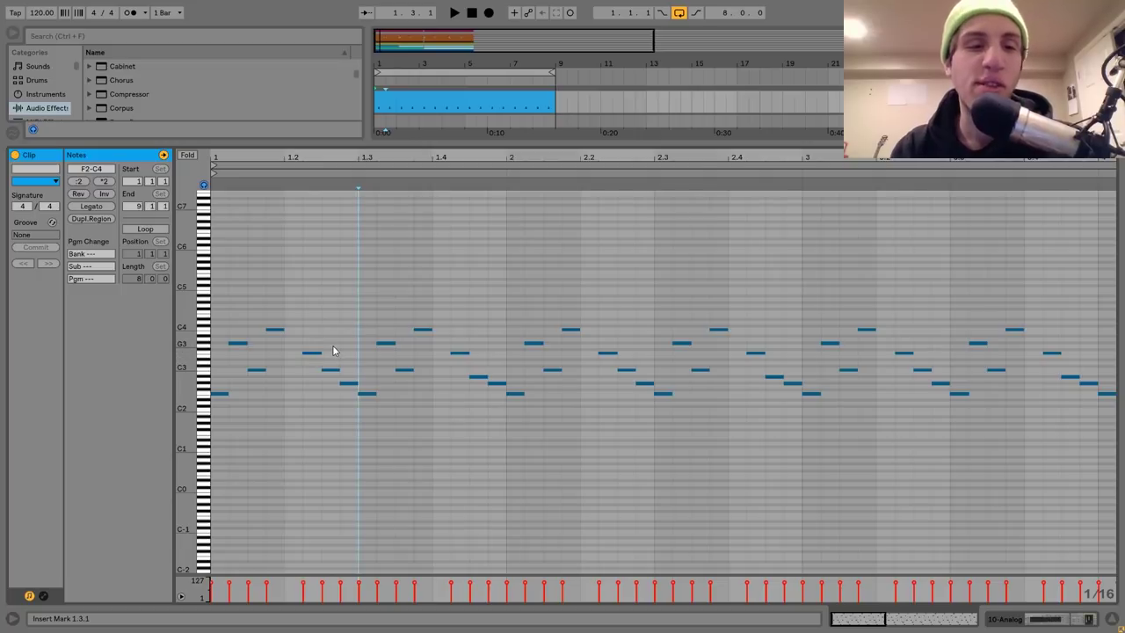
key("space")
left_click_drag(332, 349, 341, 395)
key("space")
key("space")
left_click_drag(478, 360, 492, 418)
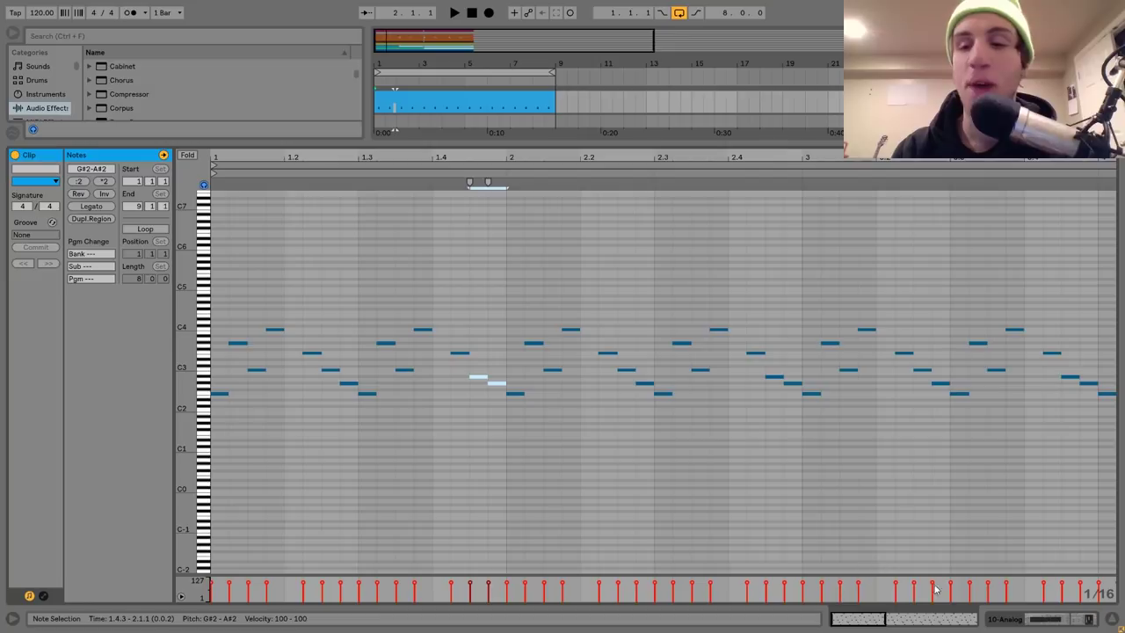
- Set the Analog filter envelope's attack to 11 ms and adjust its decay and envelope amount during playback
left_click(1032, 618)
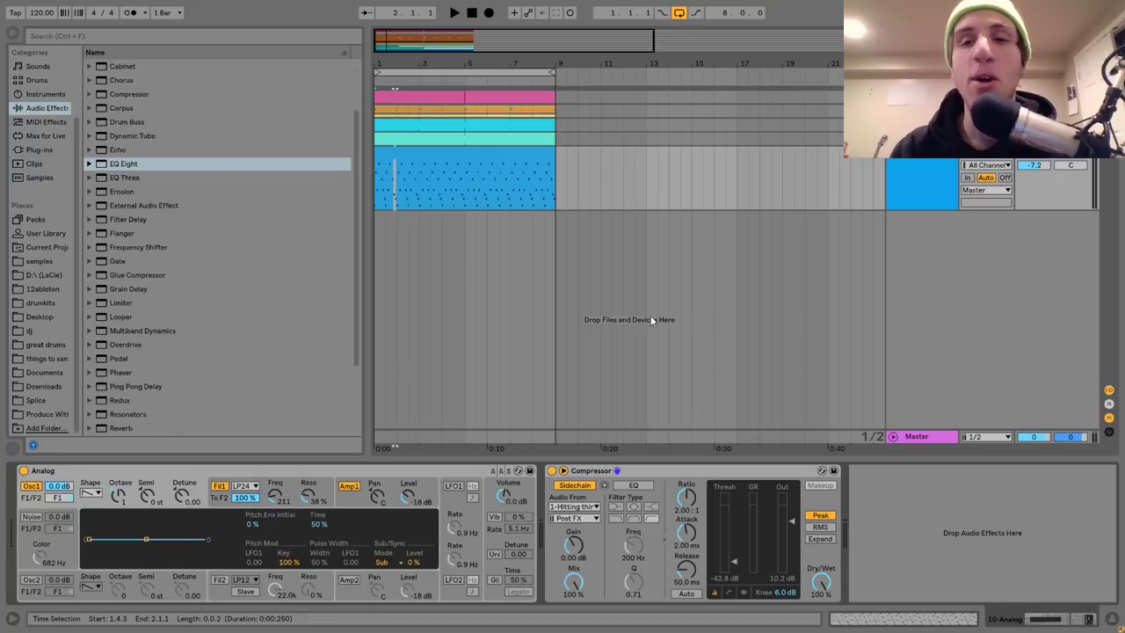
left_click(458, 142)
left_click(475, 180)
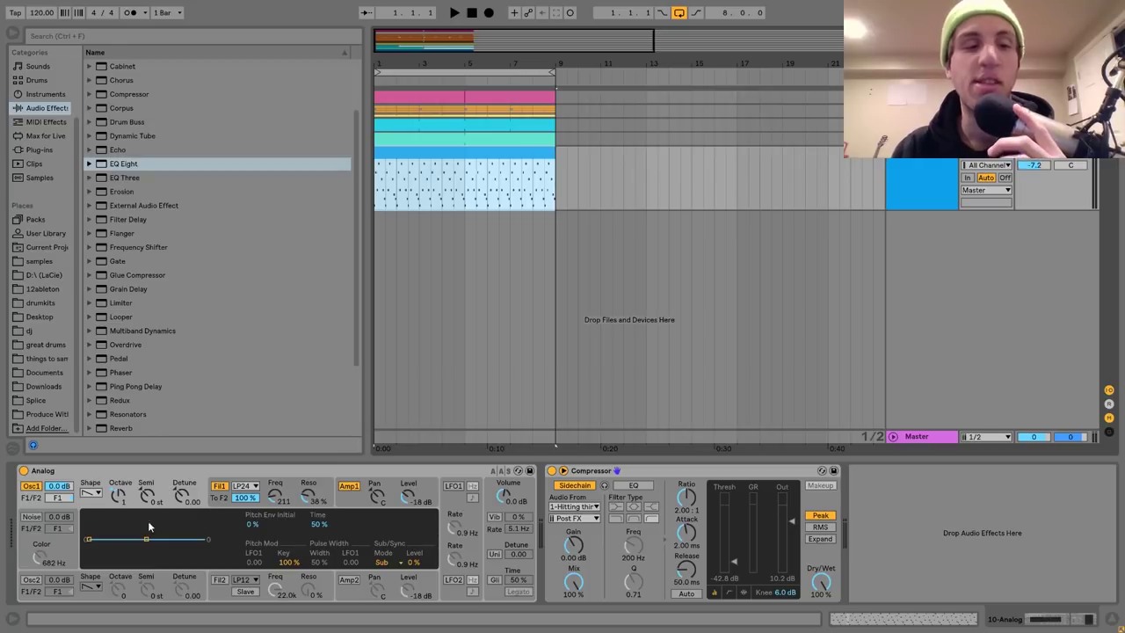
left_click(219, 505)
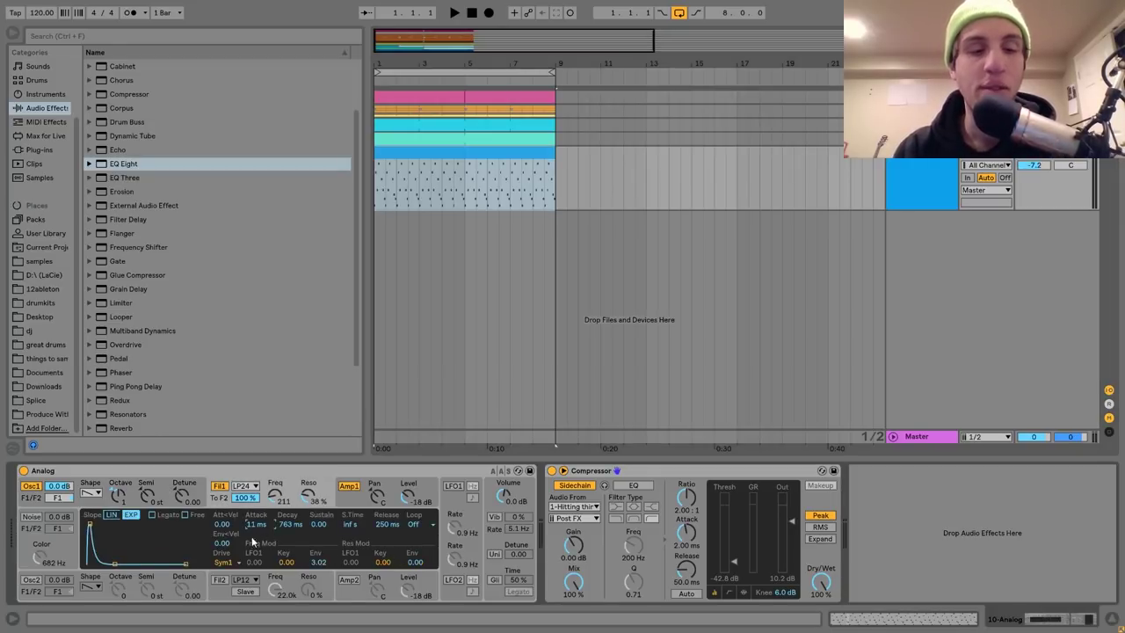
key("space")
left_click_drag(290, 525, 290, 518)
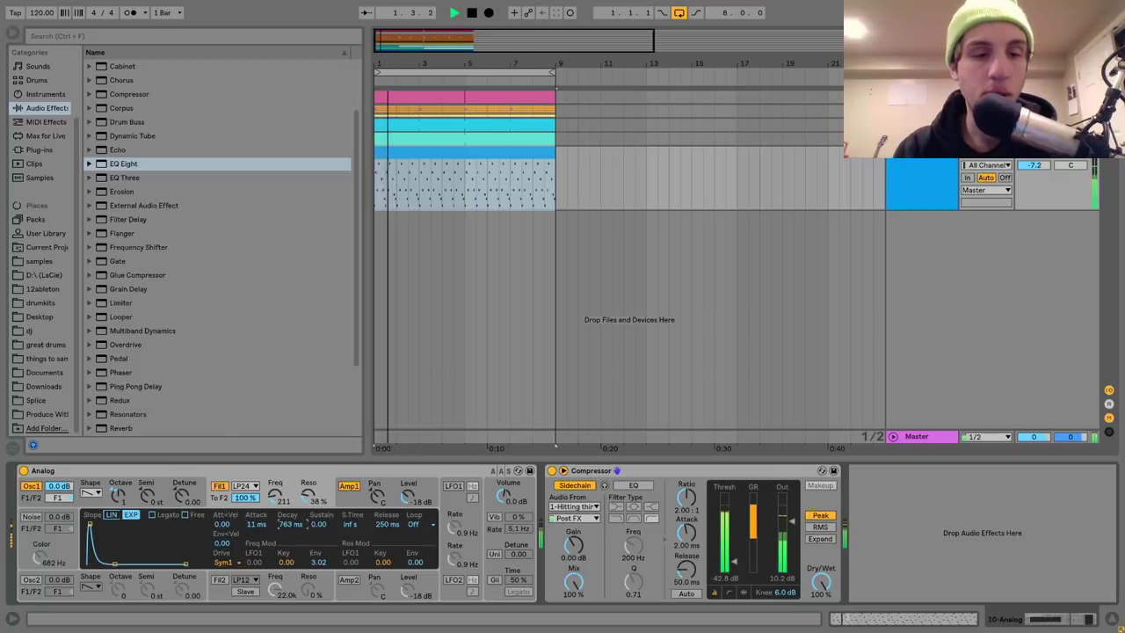
left_click_drag(318, 562, 318, 549)
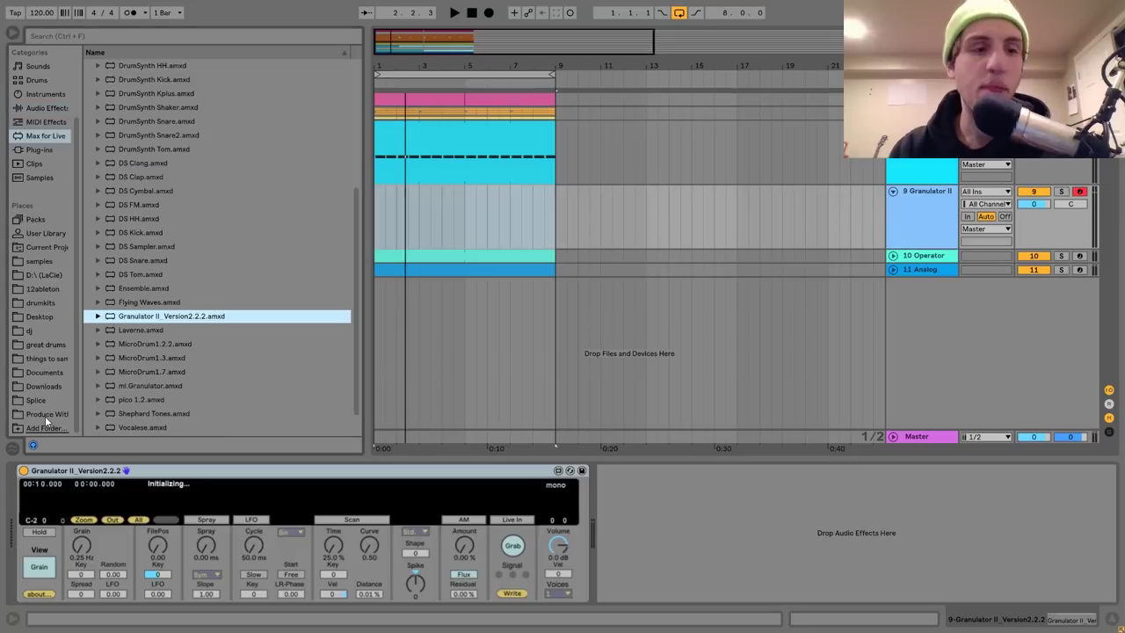
- Load Vacuum.mp3 from the recorded sounds folder into Granulator II and set the file position to 100
left_click(45, 414)
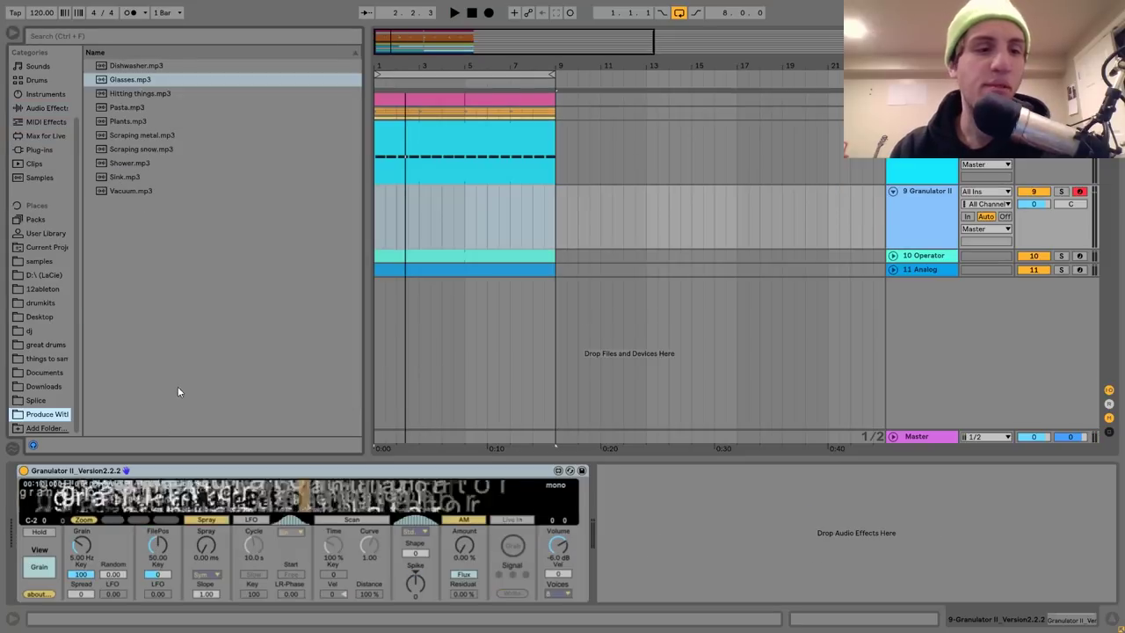
left_click(123, 191)
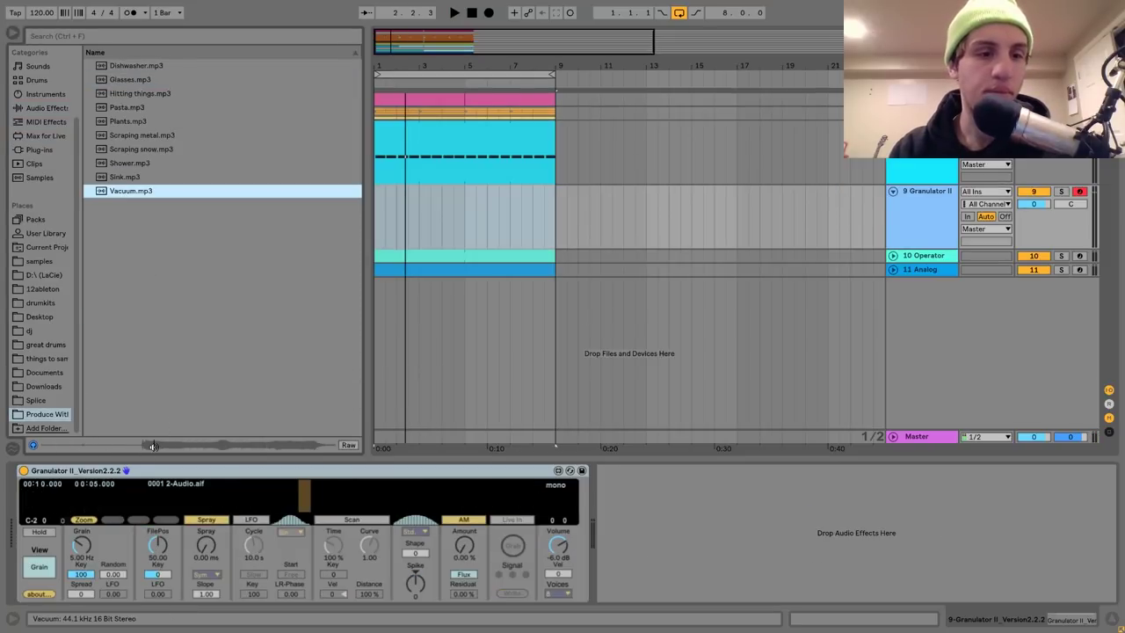
left_click_drag(225, 456, 246, 502)
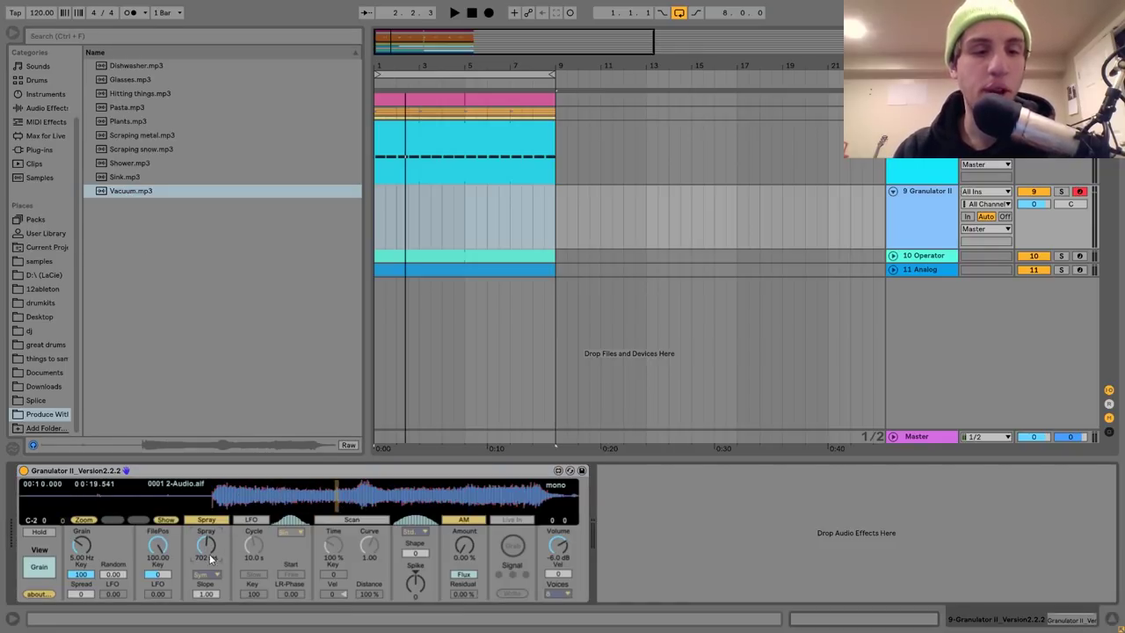
- Set Granulator II's grain to 27.8 Hz and spray to 12.2 s, and lower its track volume to -4.5 dB
left_click(36, 569)
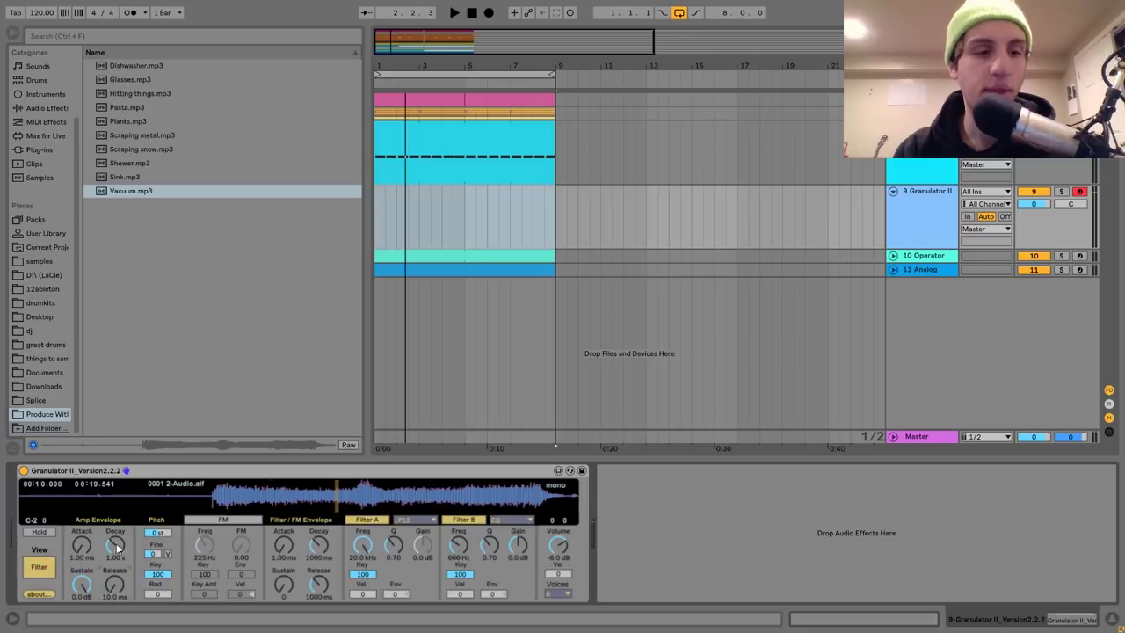
left_click(40, 569)
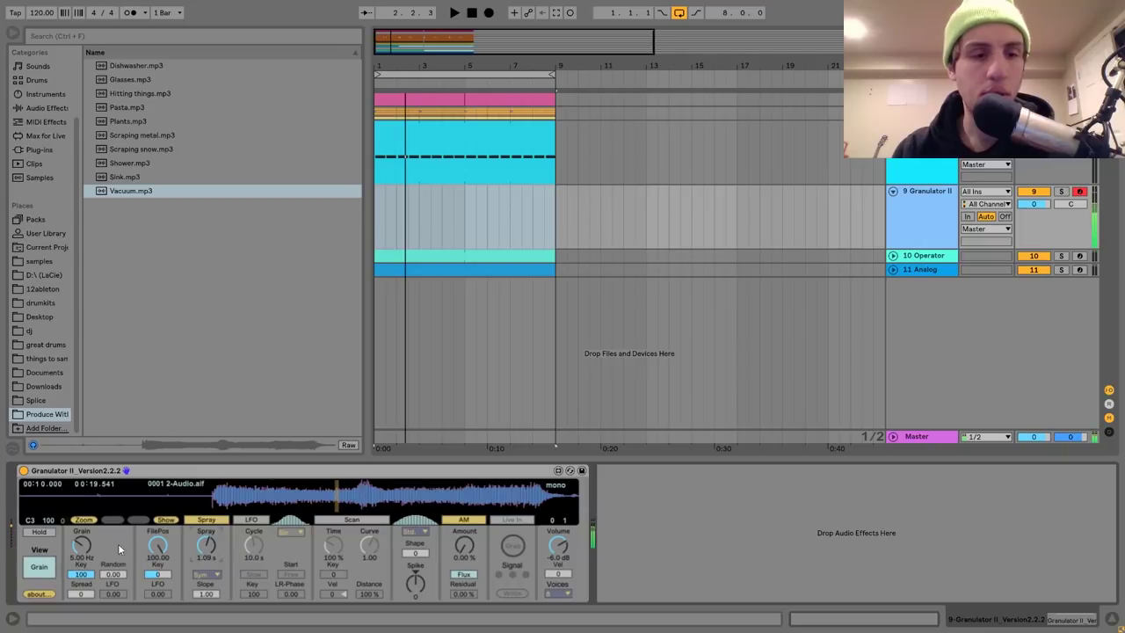
left_click_drag(70, 545, 70, 527)
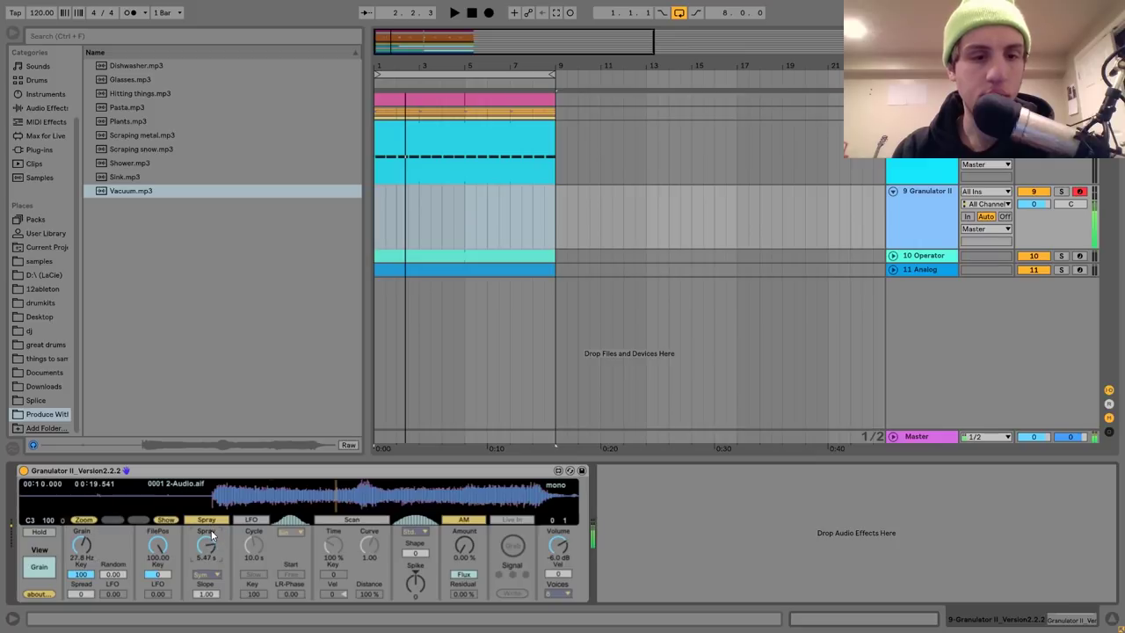
left_click_drag(211, 517, 212, 511)
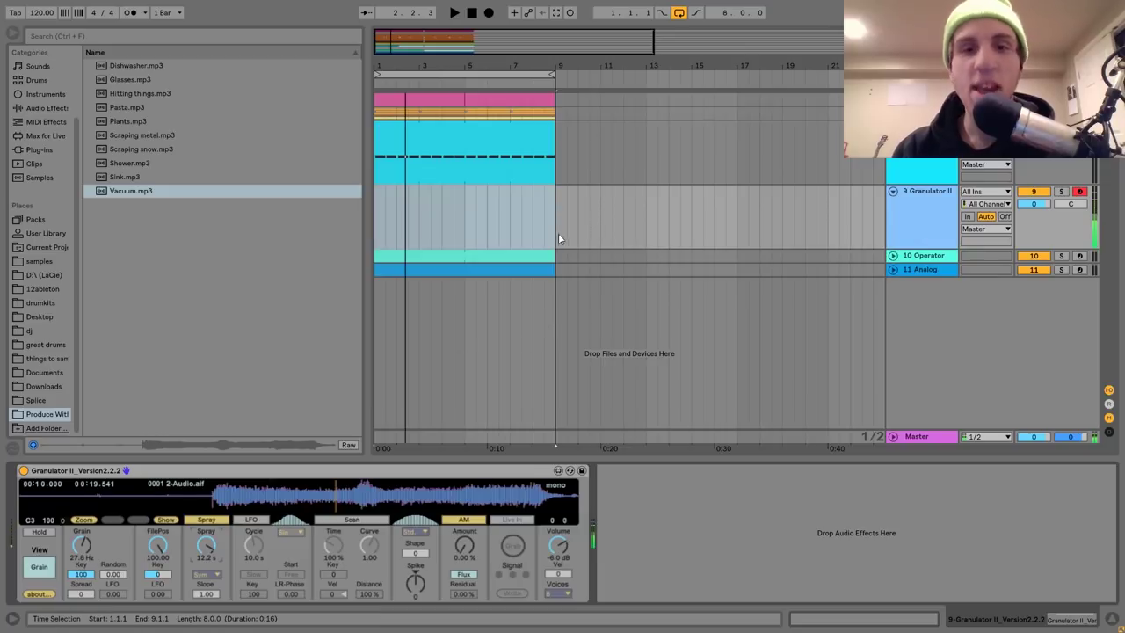
left_click_drag(1033, 203, 1033, 216)
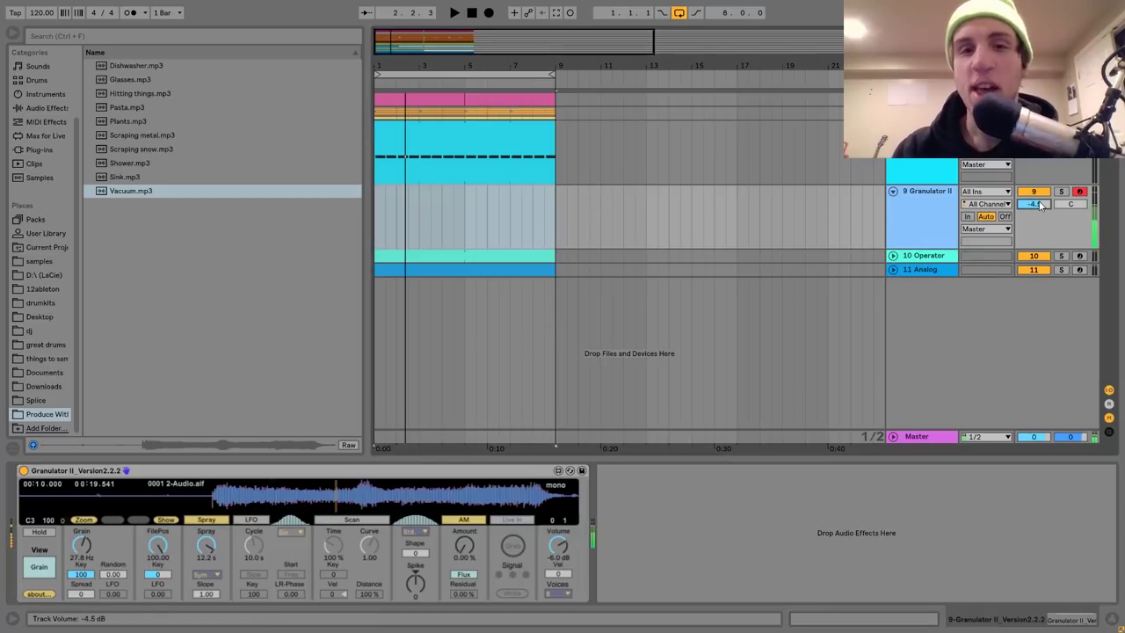
- Create an eight-bar MIDI clip at bar 1 on the Granulator II track with one C3 note held for its full length
left_click_drag(554, 229, 384, 219)
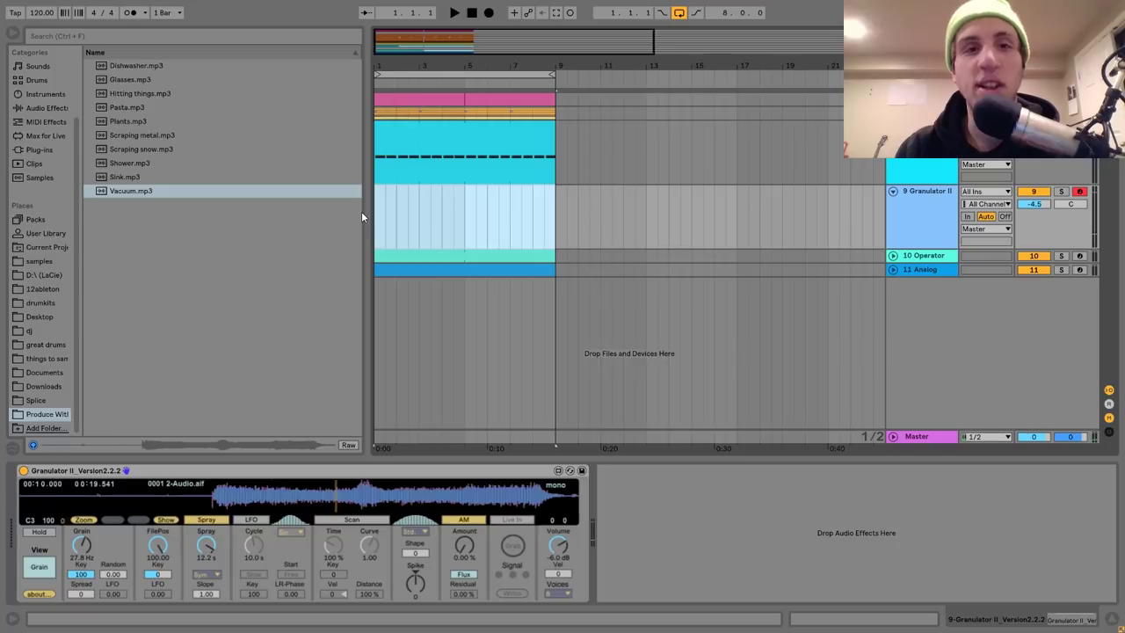
key("ctrl+shift+m")
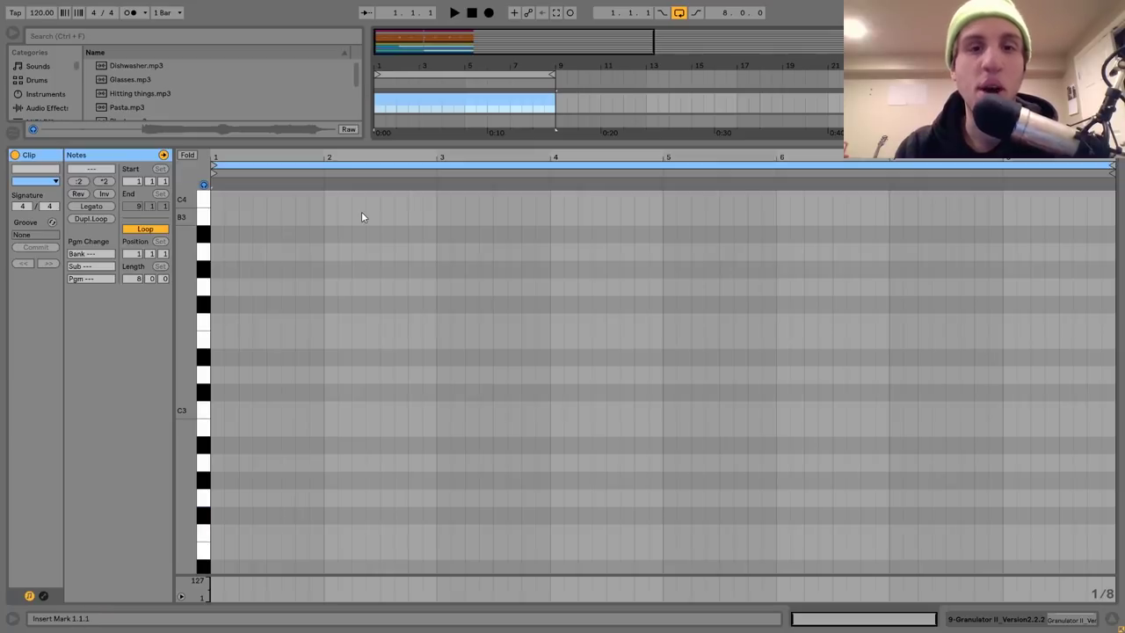
double_click(223, 412)
left_click(104, 206)
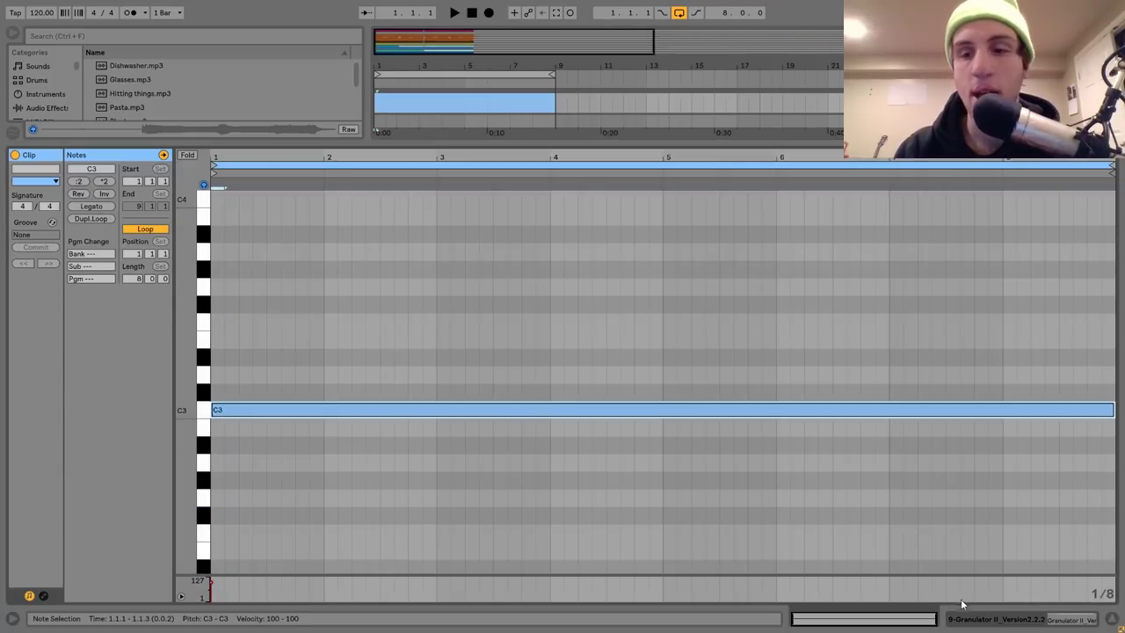
- Copy the sidechain Compressor and EQ Eight from Glasses to the Granulator II track and set that track's volume to -5.3 dB
left_click(991, 618)
left_click(991, 618)
key("Up")
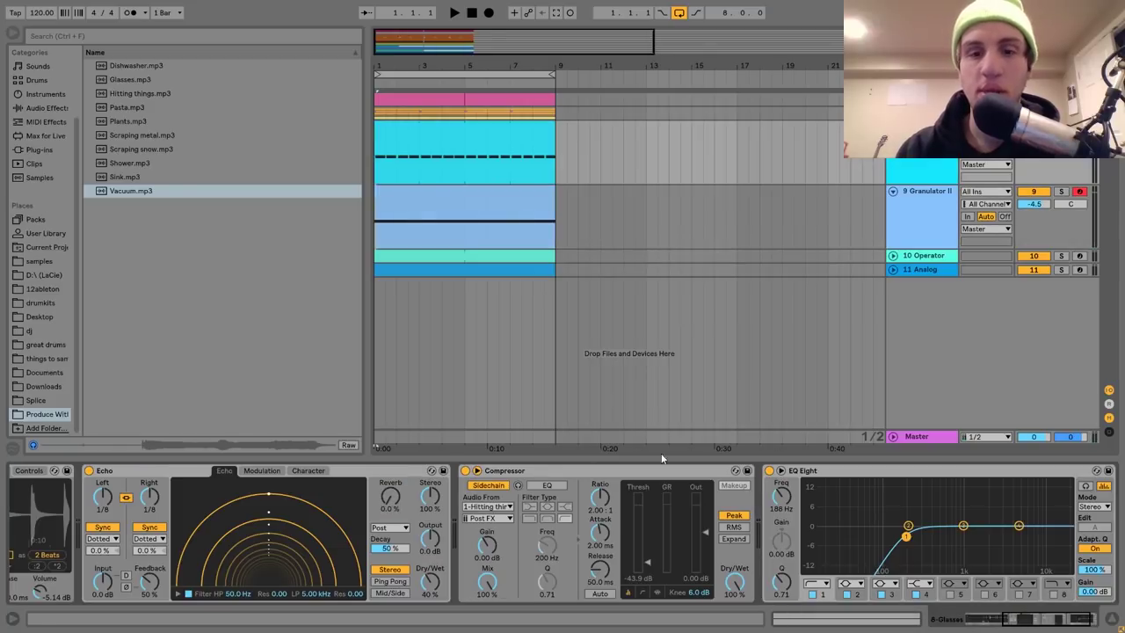
left_click(616, 477)
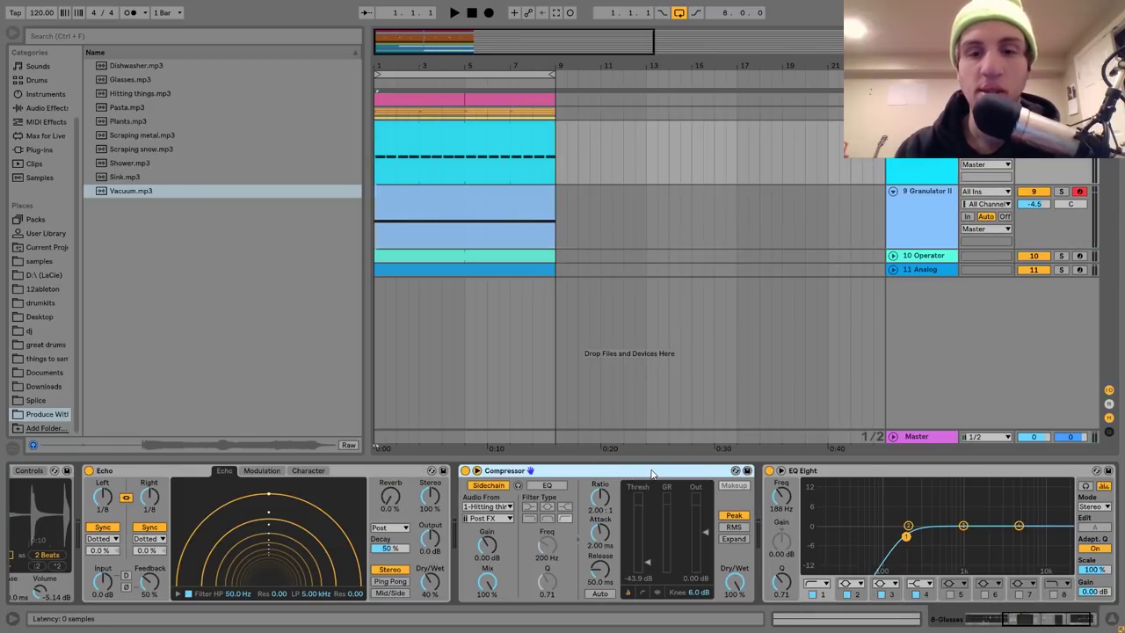
left_click(825, 477)
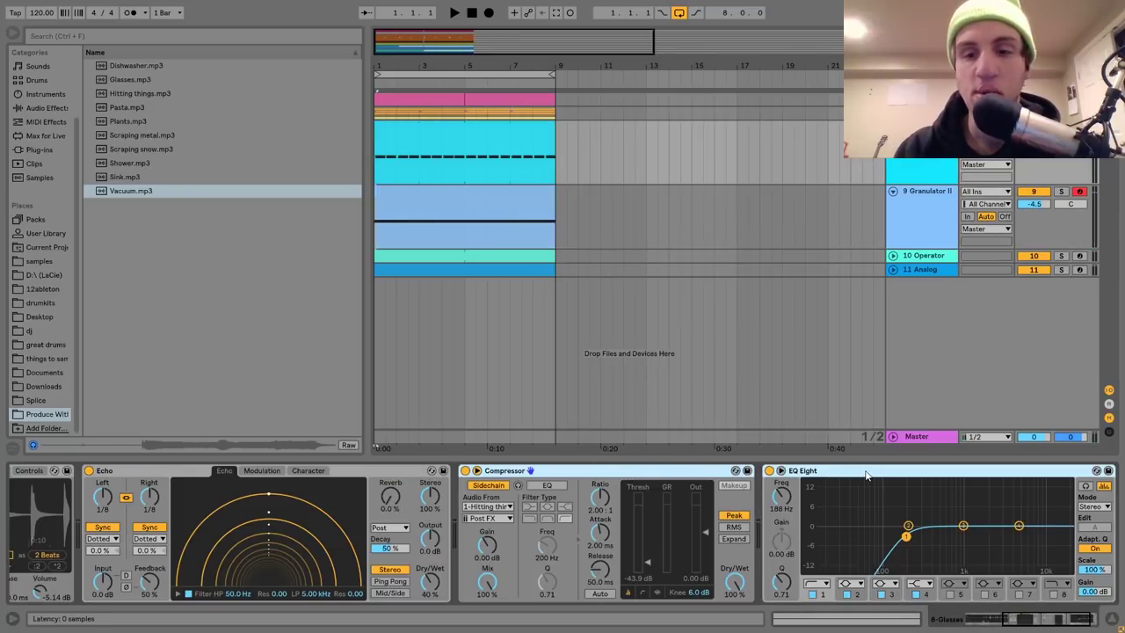
left_click(595, 203)
left_click(475, 201)
key("space")
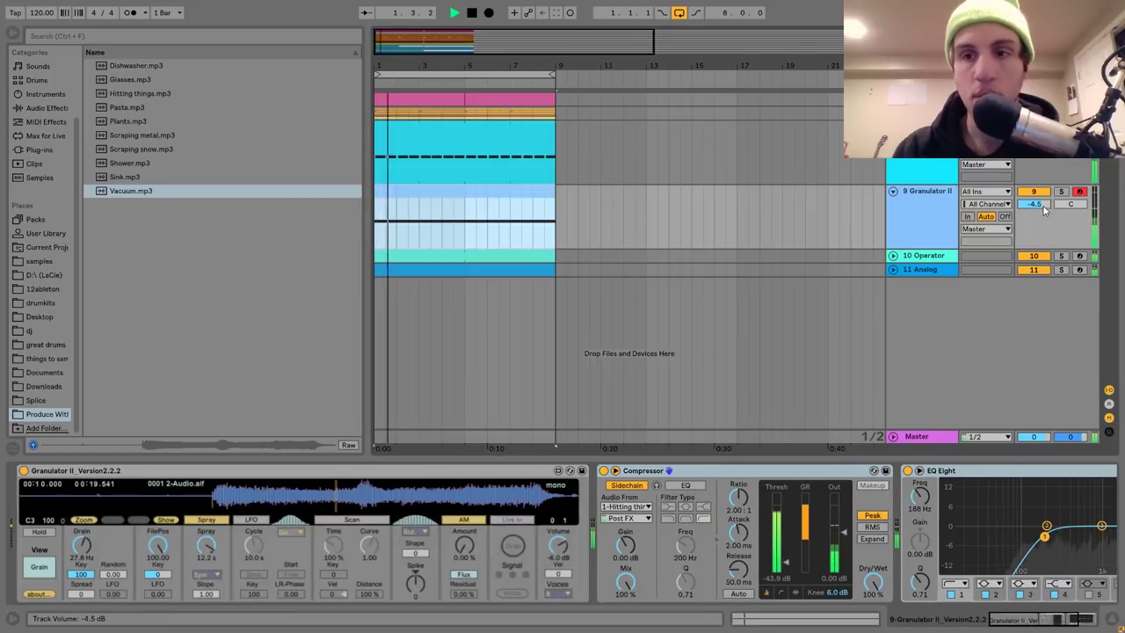
left_click_drag(1044, 209, 1039, 211)
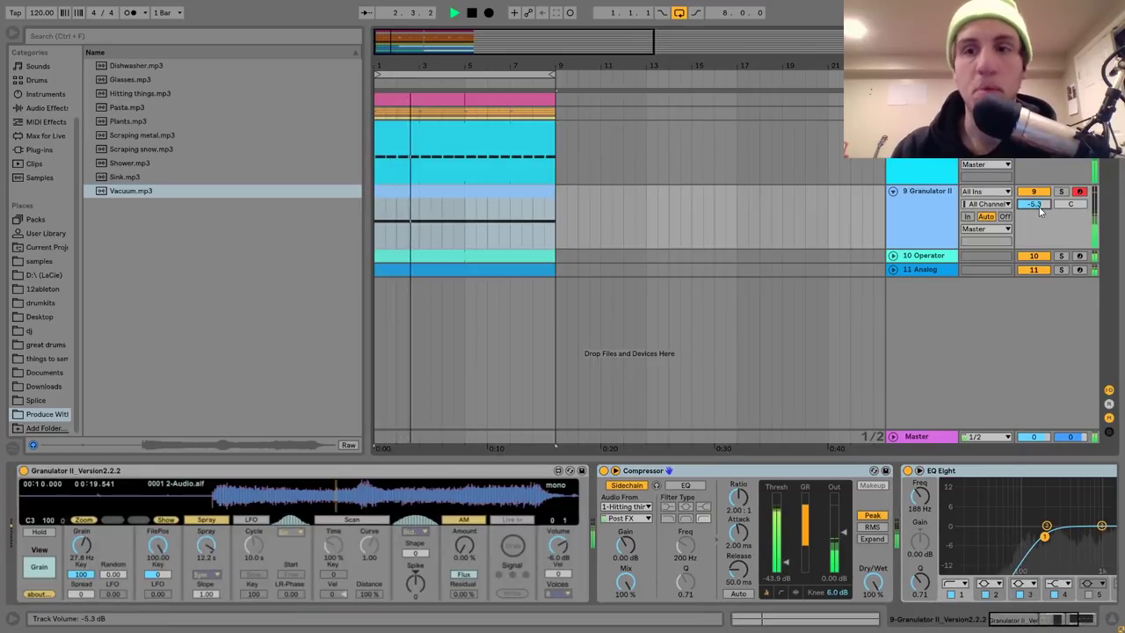
- Try the Glasses clip's notes at F0, F1 and F#1 during playback, and drop them back by an octave
double_click(513, 128)
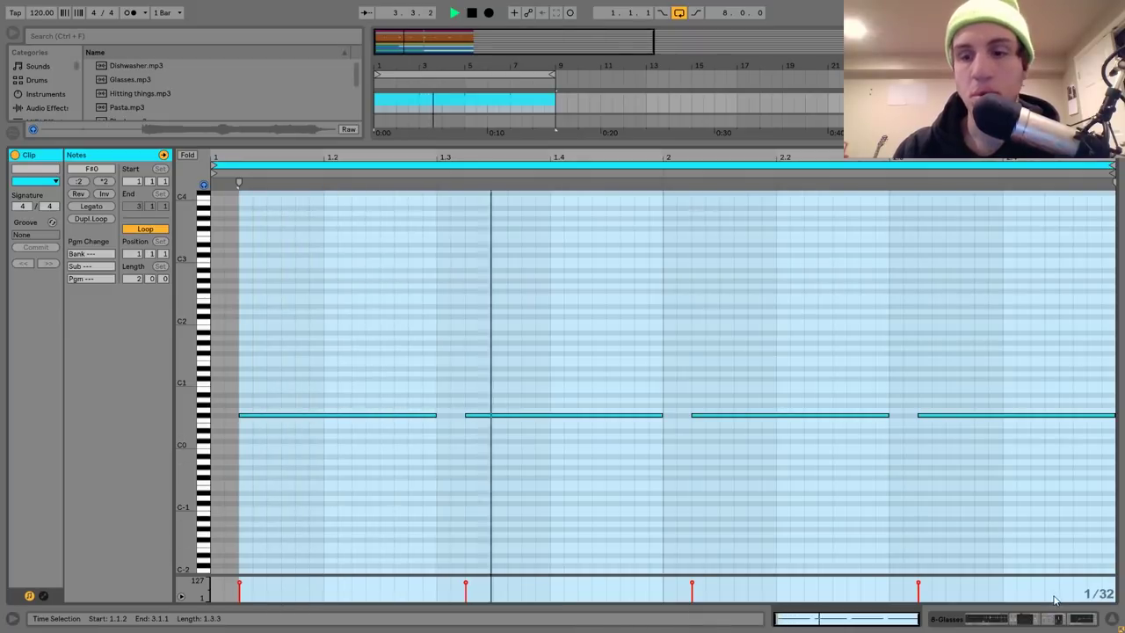
key("shift+Tab")
left_click(953, 169)
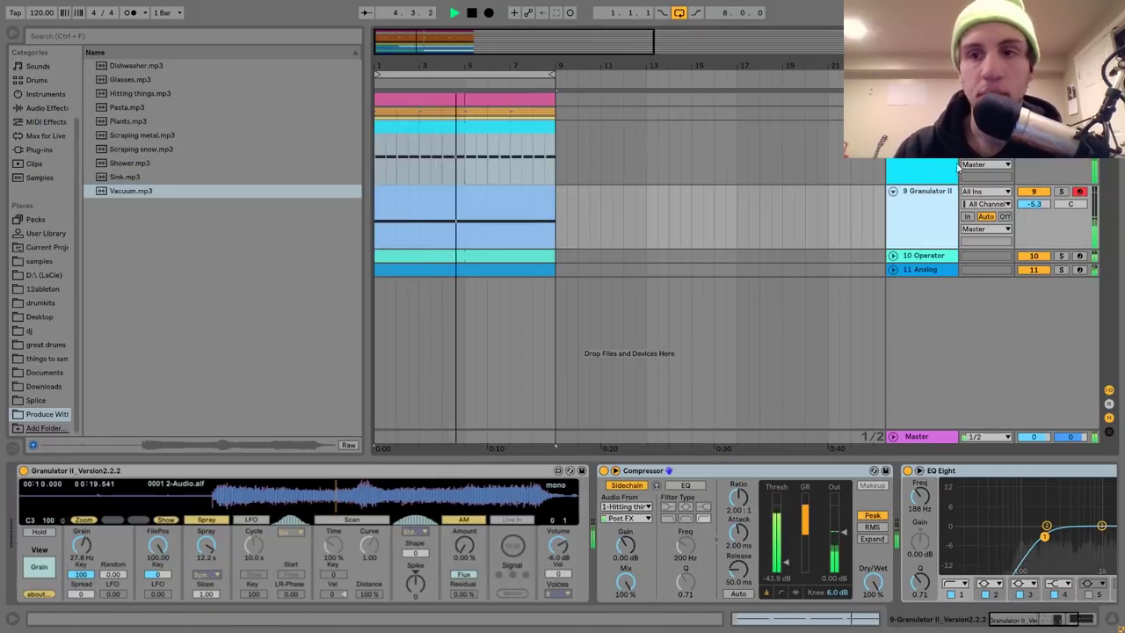
double_click(470, 143)
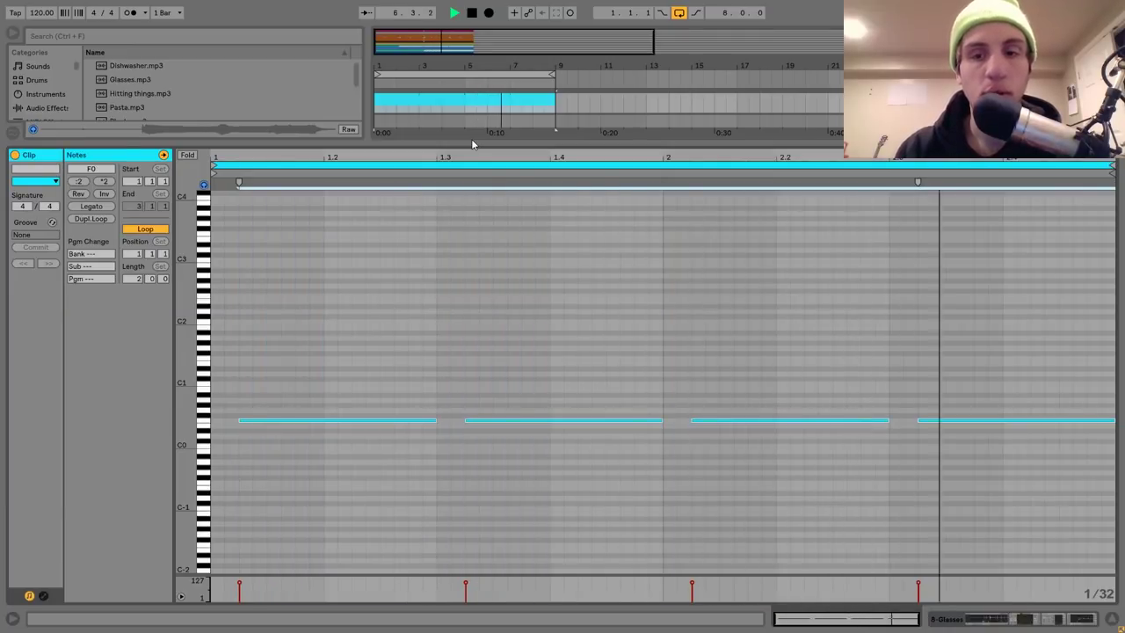
key("shift+Up")
key("Up")
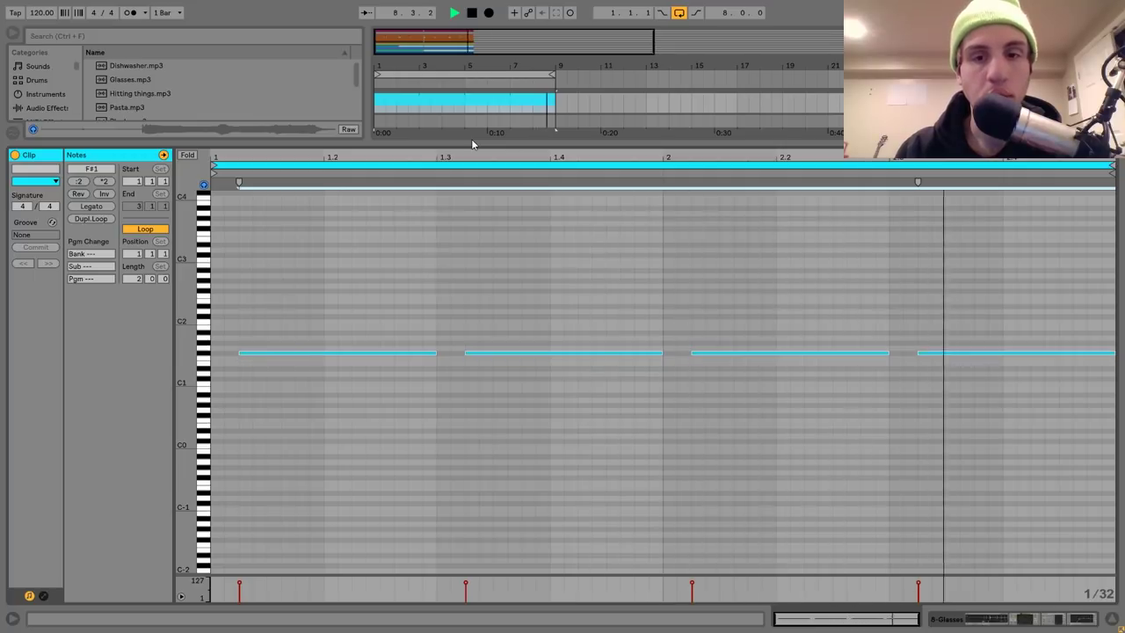
key("Down")
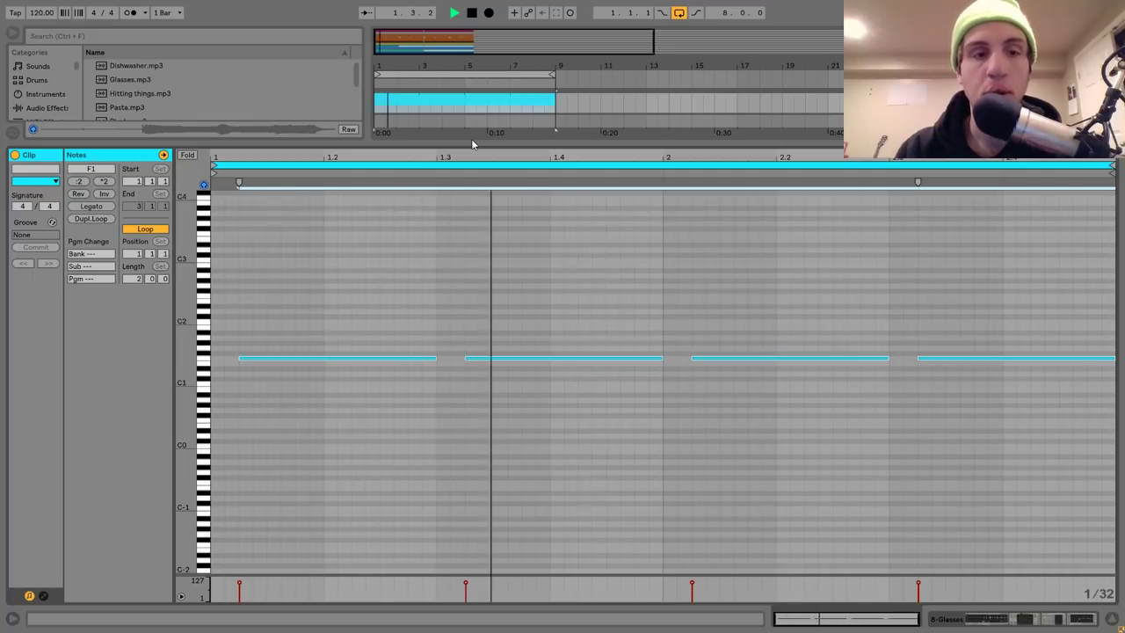
key("Up")
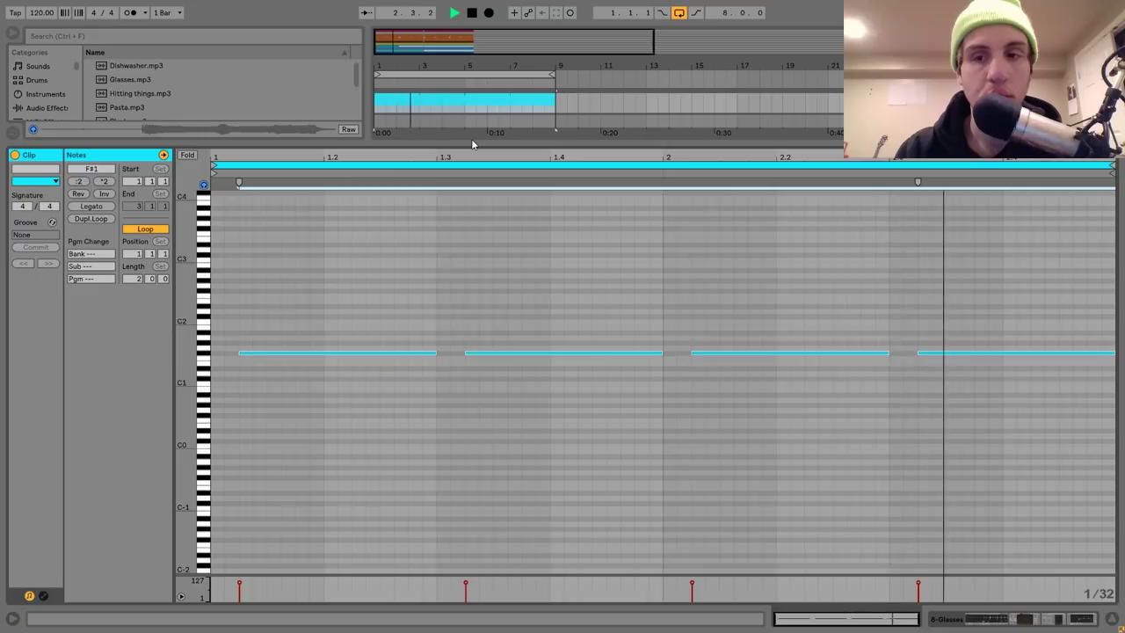
key("shift+Down")
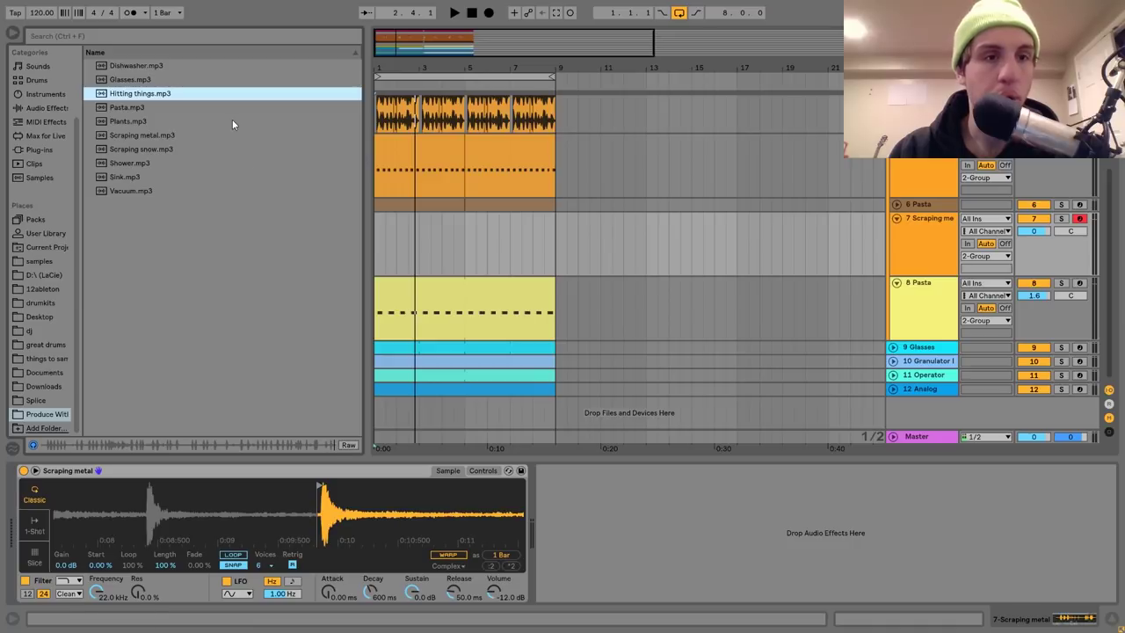
- Replace the Scraping metal sample on track 7 with Hitting things.mp3 and audition a hit during playback
double_click(158, 93)
key("space")
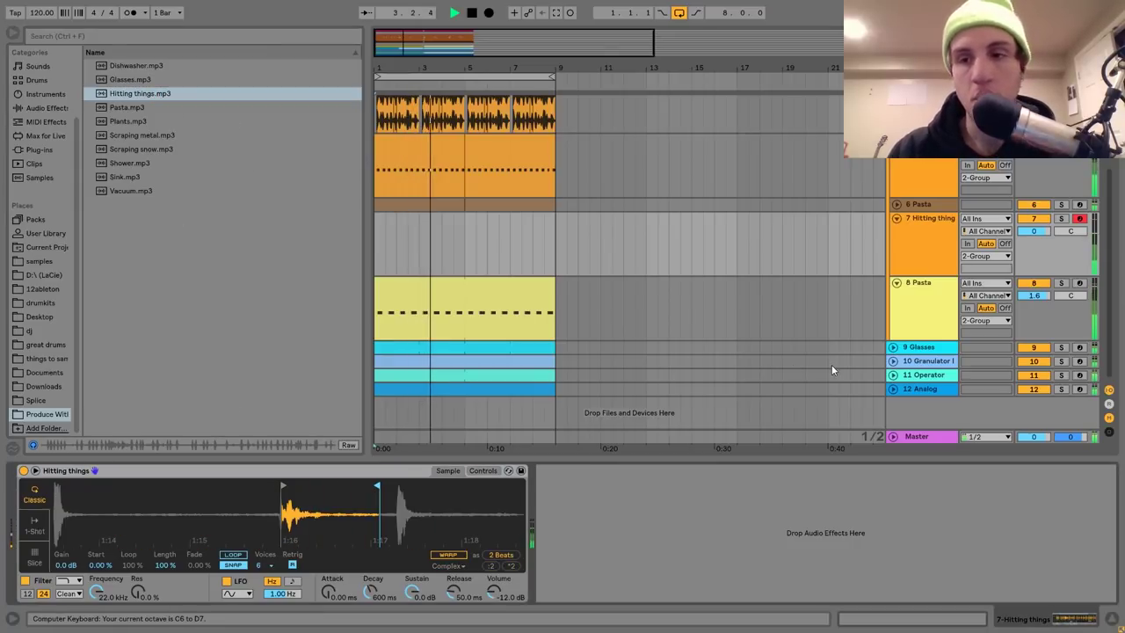
key("space")
- Create a four-bar MIDI clip at bar 1 on the Hitting things track, add evenly repeated hits and extend the pattern to bar 9
left_click_drag(464, 242, 380, 246)
key("ctrl+shift+m")
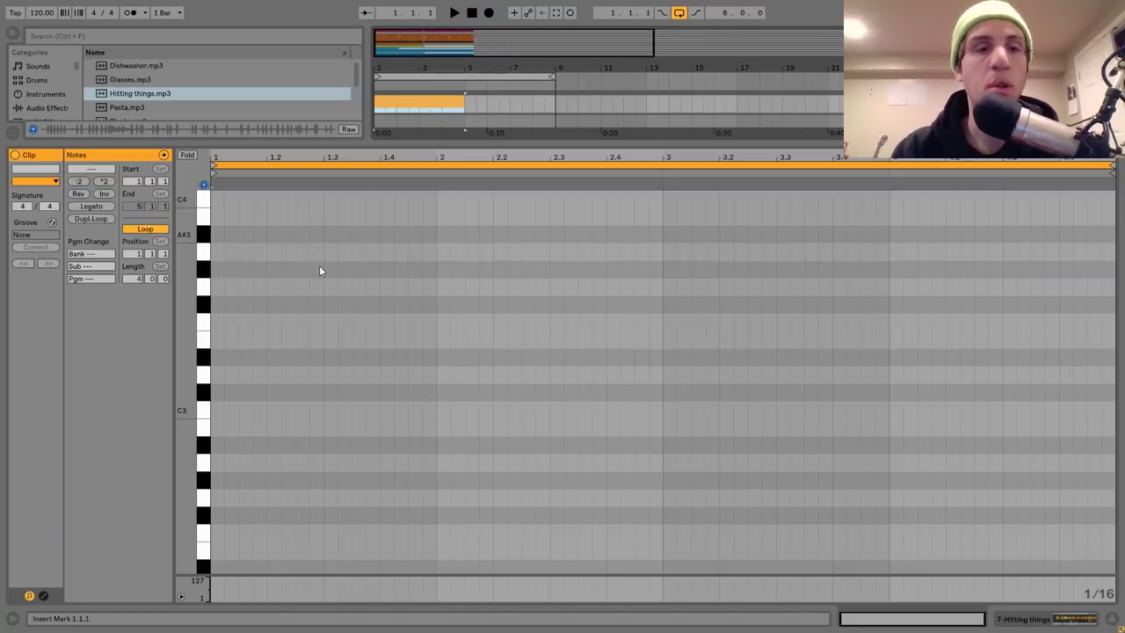
left_click_drag(195, 437, 223, 450)
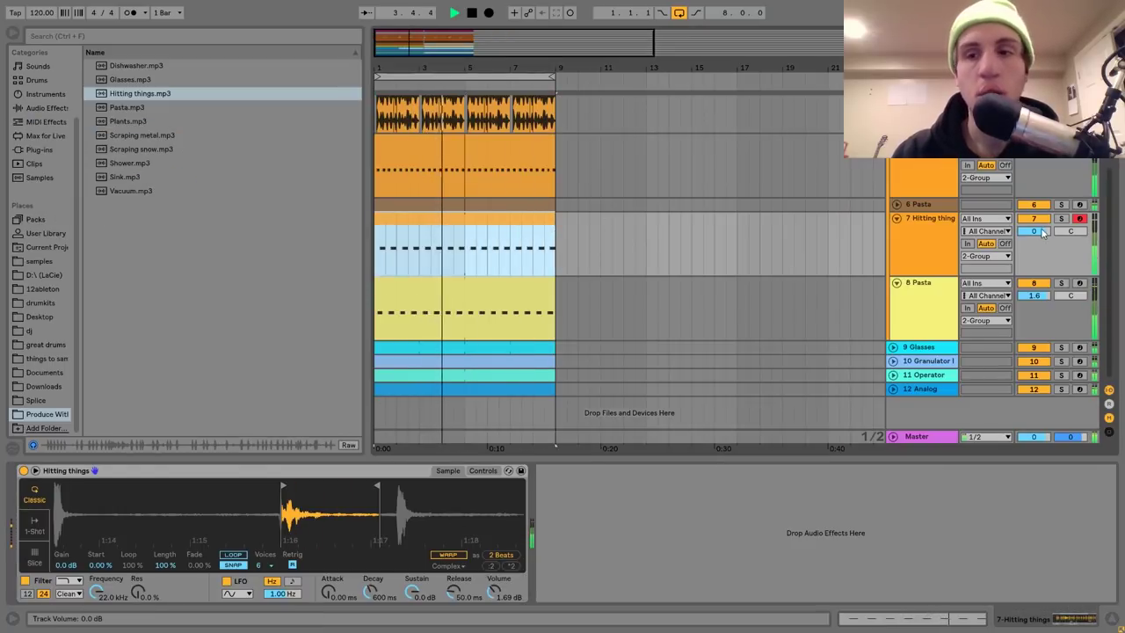
- Apply a high-pass filter at 433 Hz to Hitting things and move the sample's start and end to isolate the last hit
left_click(77, 580)
left_click_drag(98, 592, 98, 608)
left_click_drag(376, 485, 523, 485)
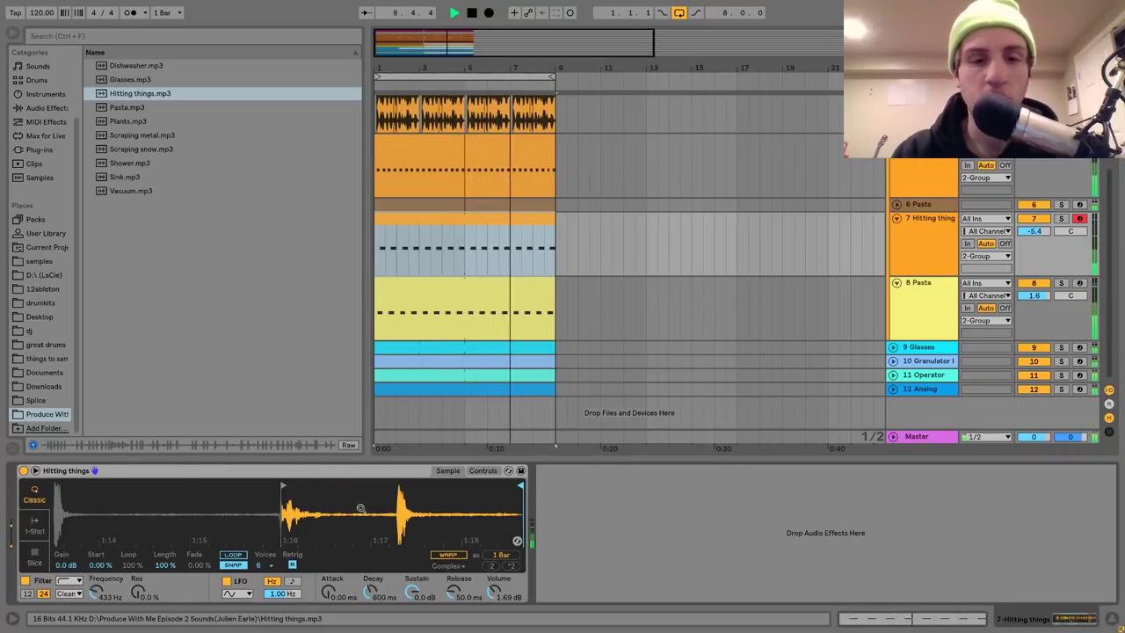
left_click_drag(282, 485, 400, 496)
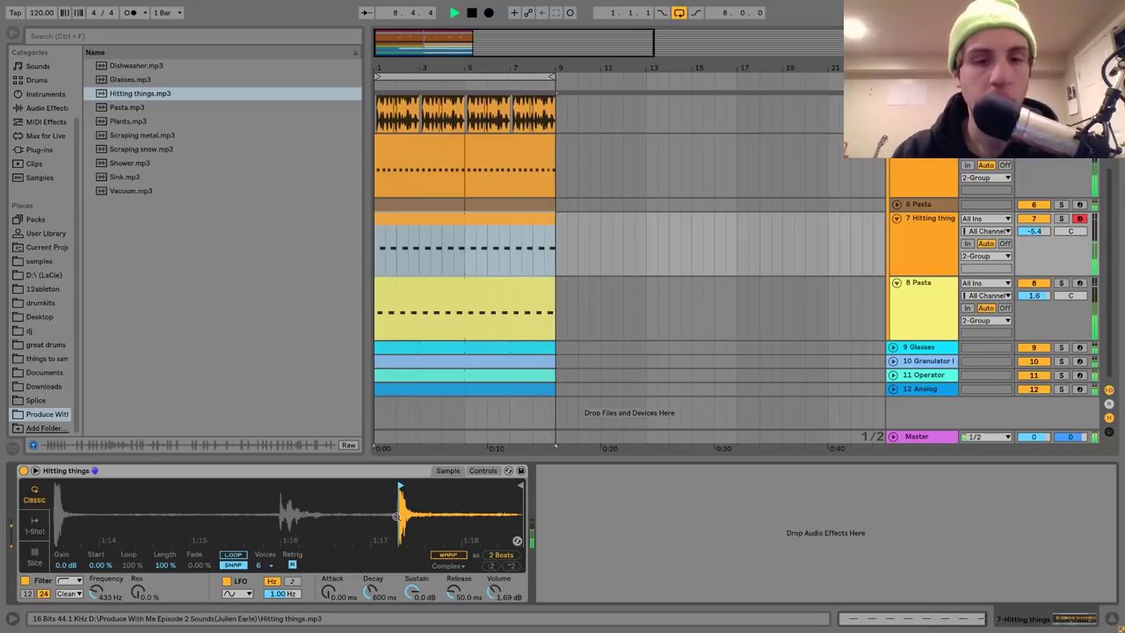
- Open the Pasta clip, shift its first F3 note one beat later and delete it
left_click(464, 280)
double_click(464, 279)
left_click(278, 409)
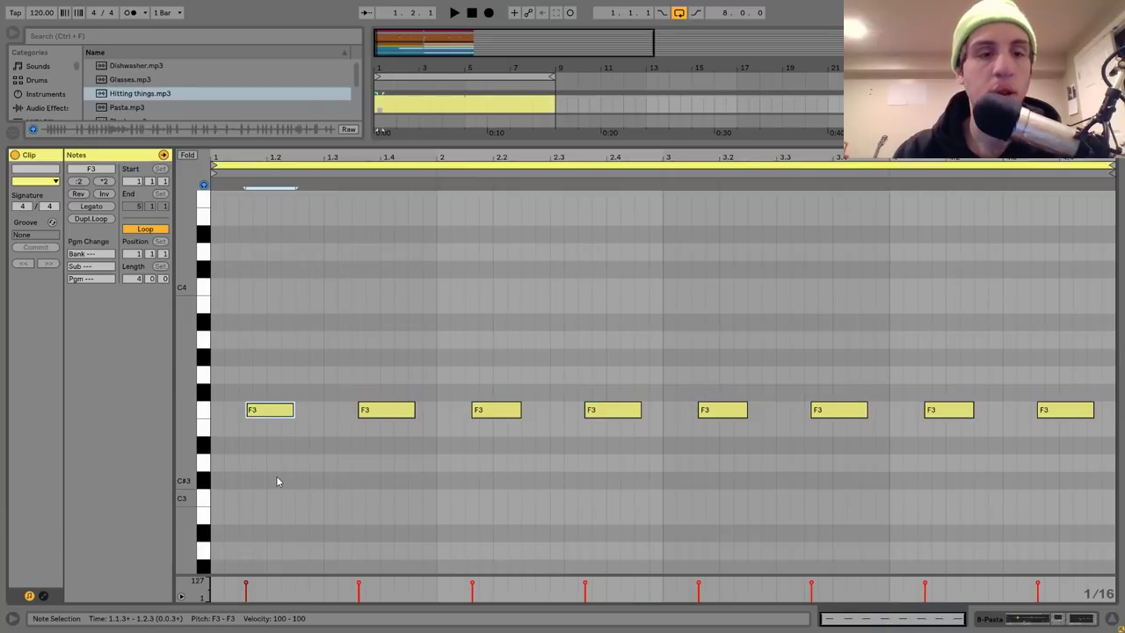
key("space")
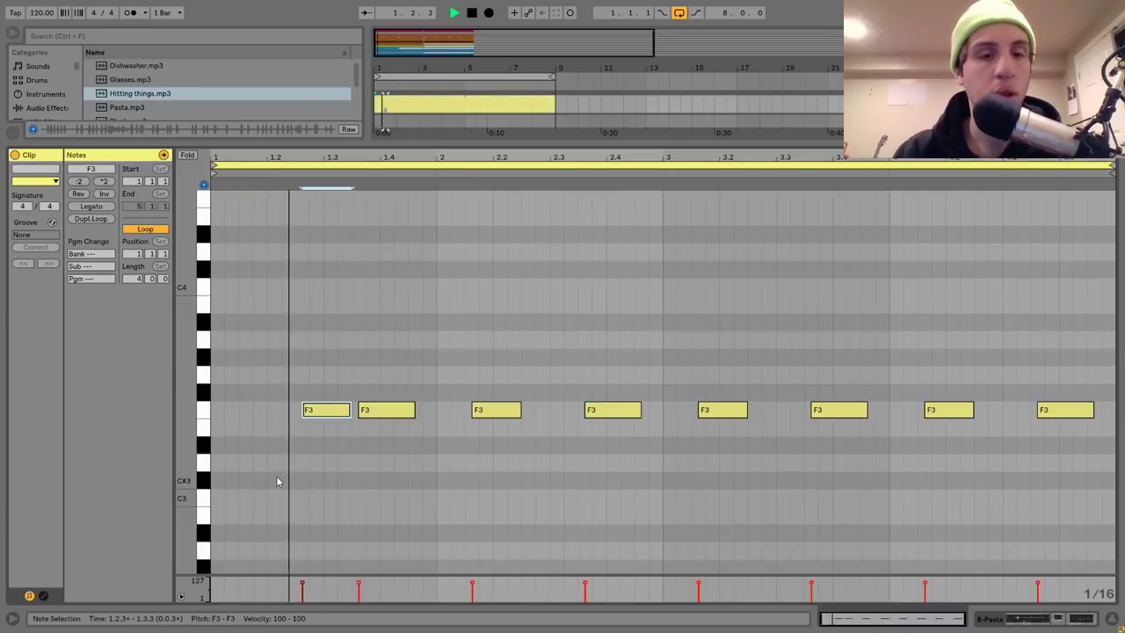
key("Delete")
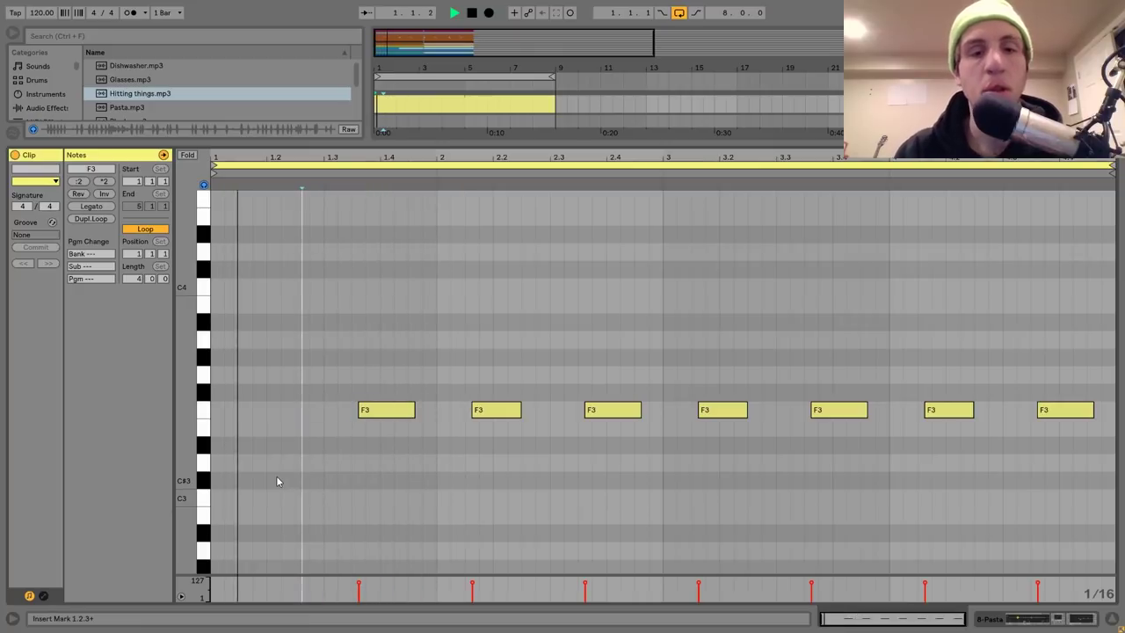
key("space")
- Delete the Pasta clip's F3 notes near the start of bars 2, 3 and 4 and play the thinned pattern
left_click(489, 409)
key("Delete")
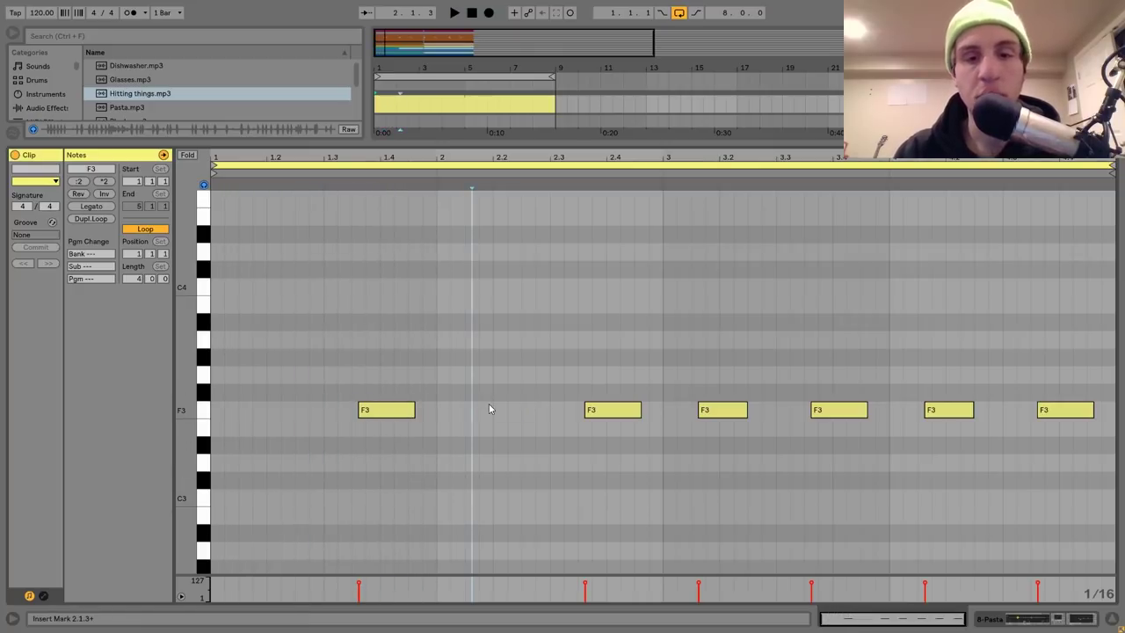
key("Delete")
left_click(937, 409)
key("Delete")
key("space")
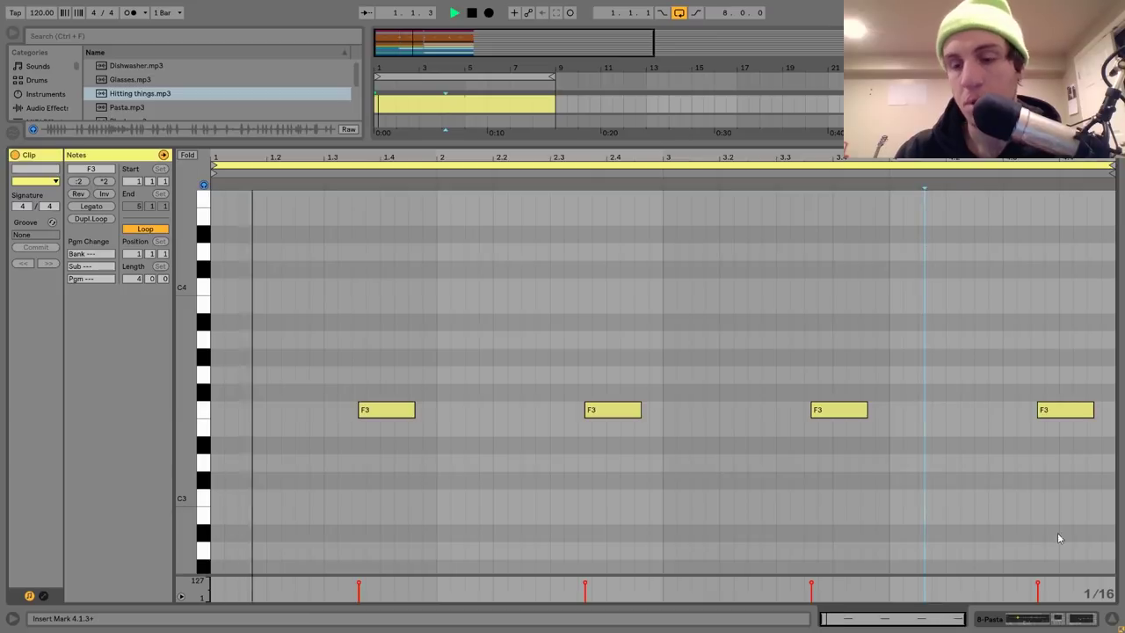
- Show the Pasta track's device chain and select the Pasta track during playback
left_click(1056, 620)
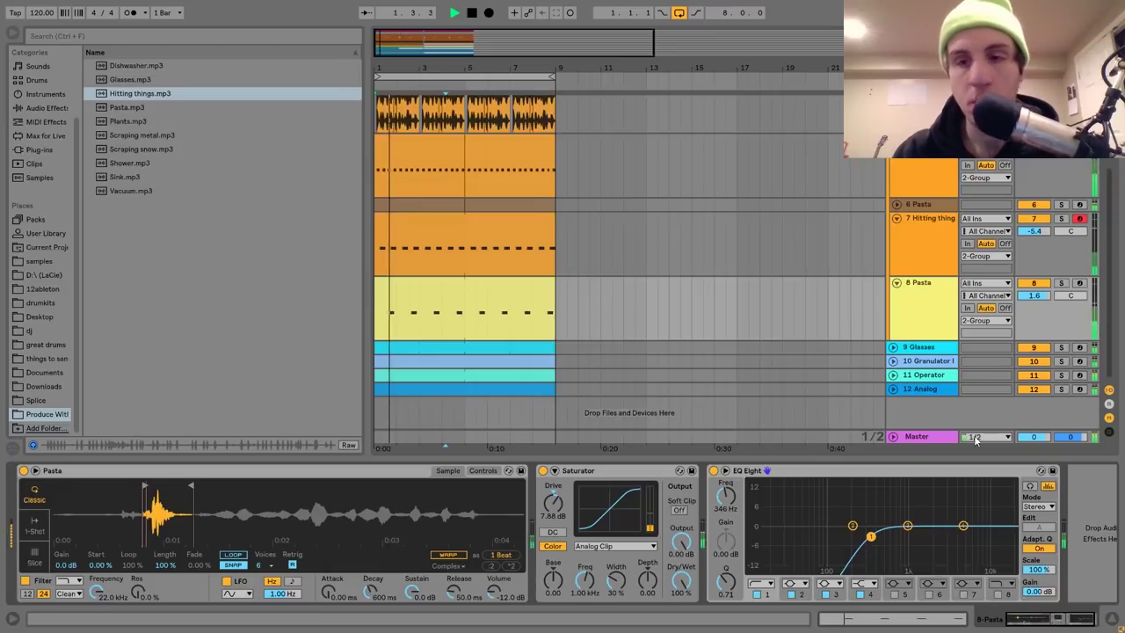
left_click(914, 246)
left_click(926, 301)
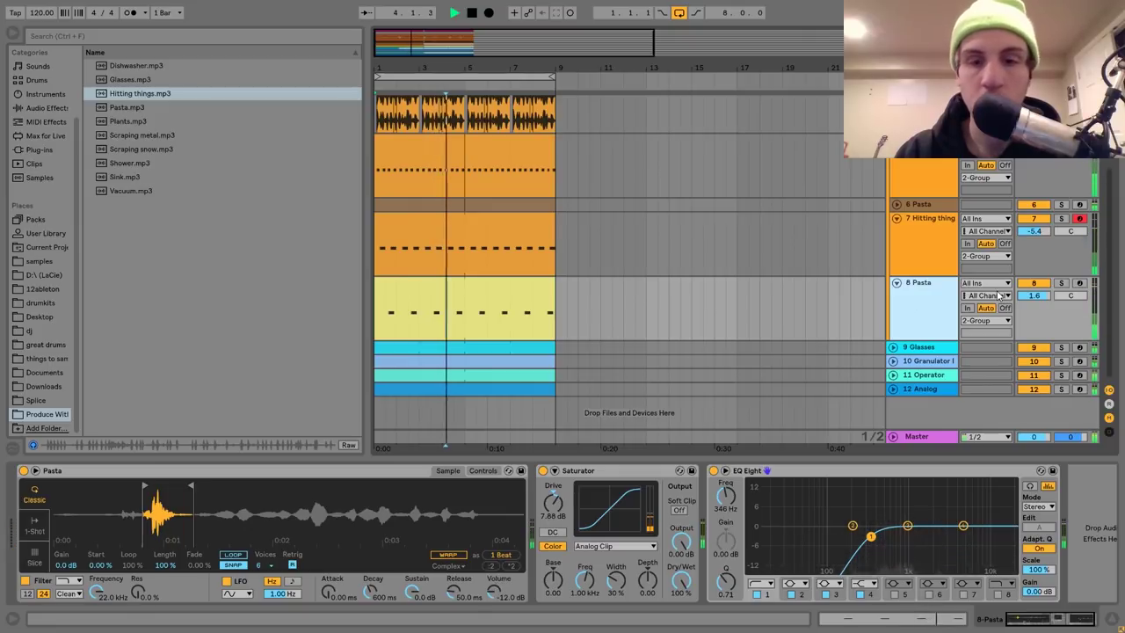
- Raise track 7 Hitting things' sampler volume to 18.3 dB and lower its track volume to -13.3 dB
left_click(933, 271)
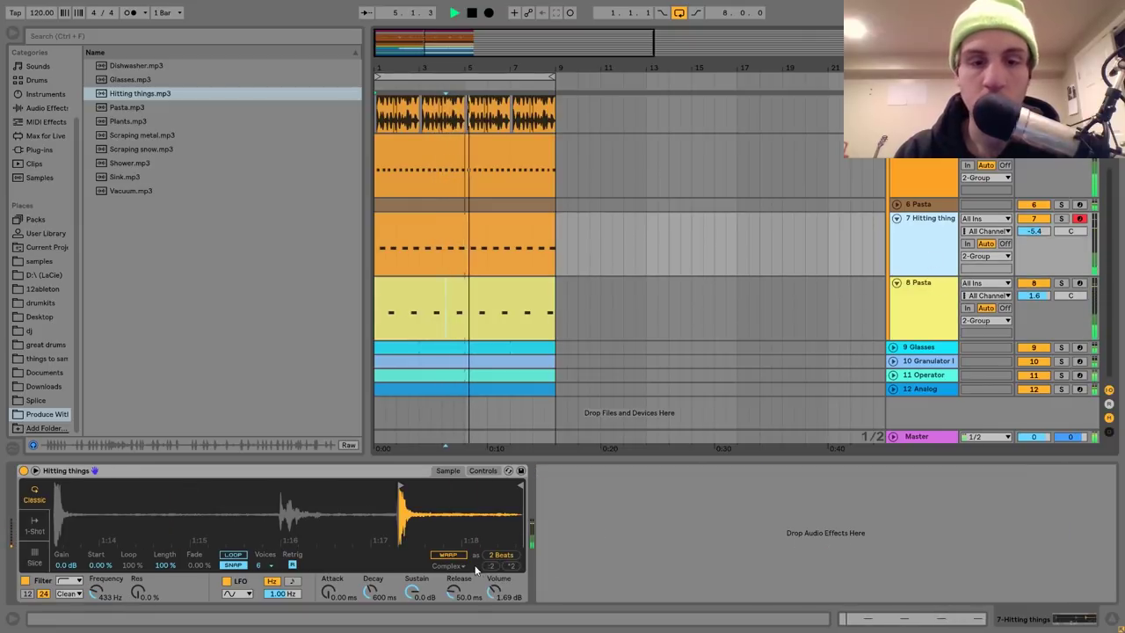
left_click(1061, 232)
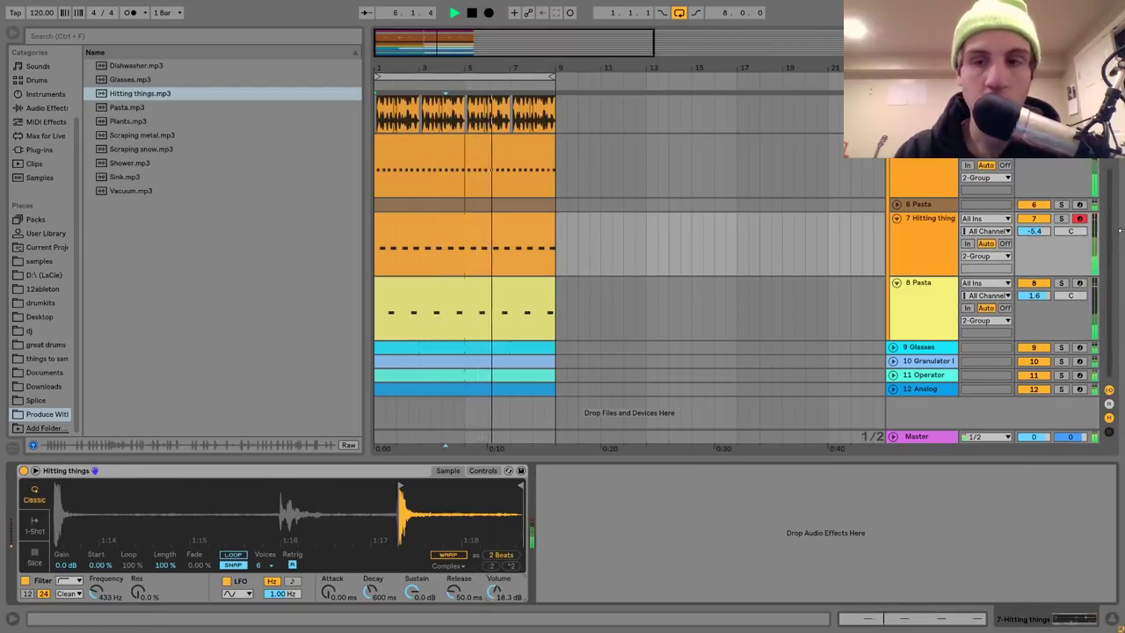
scroll(1045, 230, "down", 5)
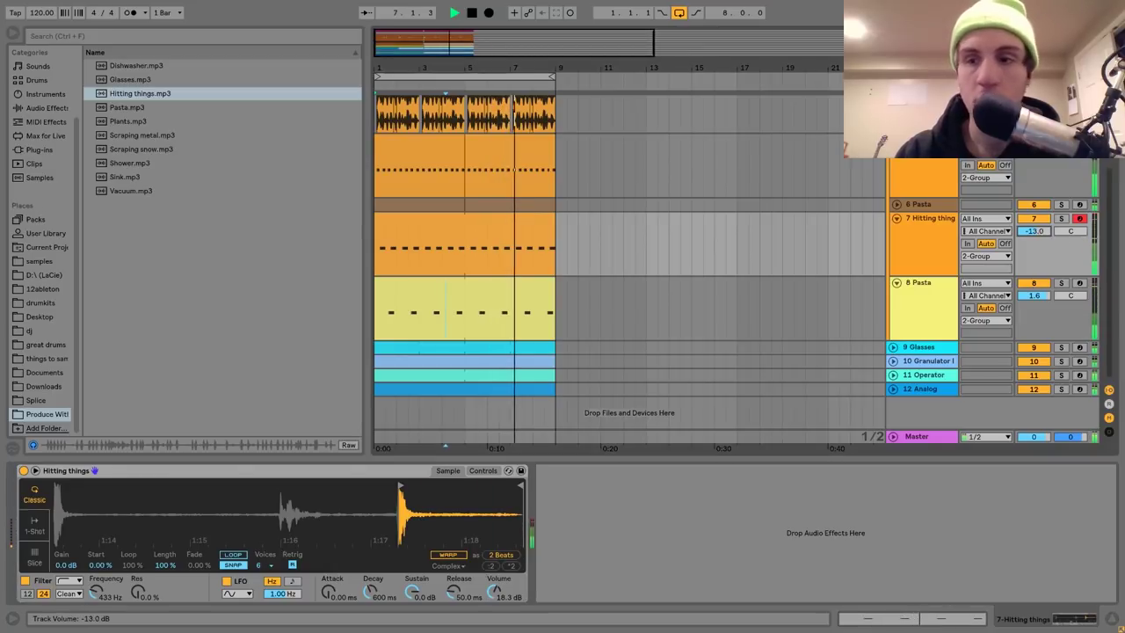
- Lower the Shower track's volume to -11.5 dB
scroll(931, 234, "up", 4)
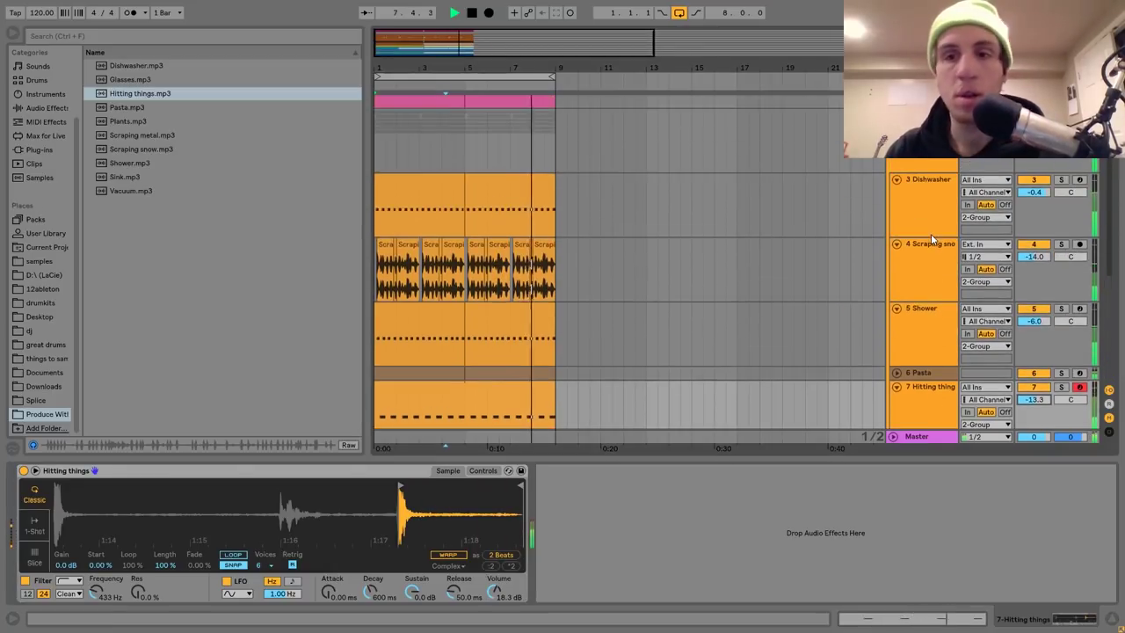
left_click(1061, 310)
left_click(905, 321)
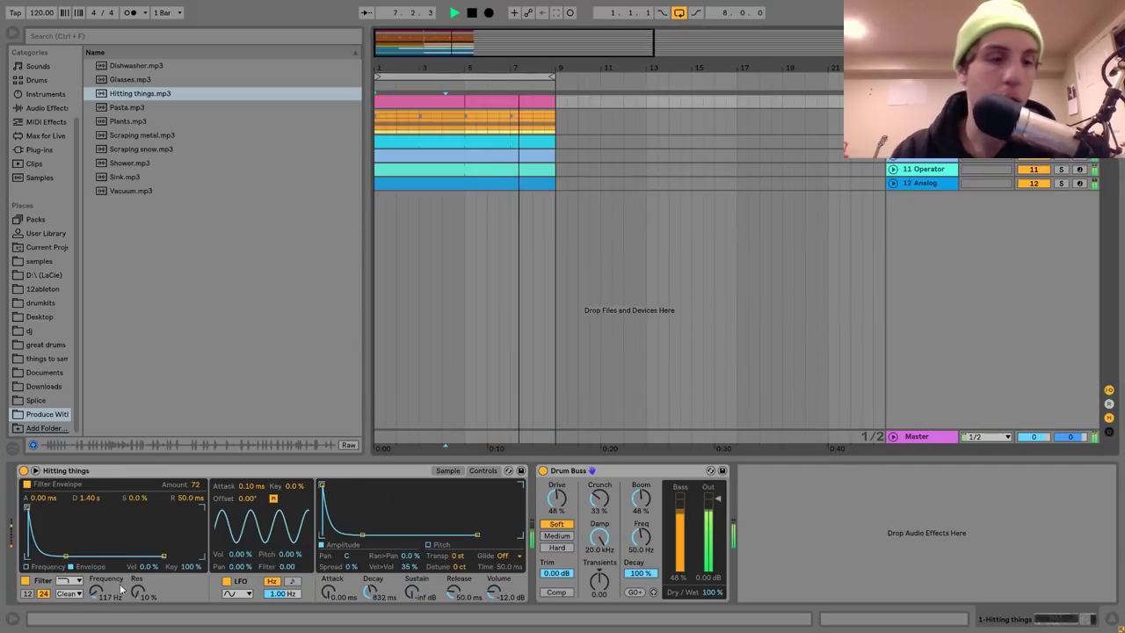
- Set track 1 Hitting things' filter frequency to 100 Hz and its filter envelope to 347 ms decay and 1.5 % sustain
left_click_drag(121, 587, 121, 597)
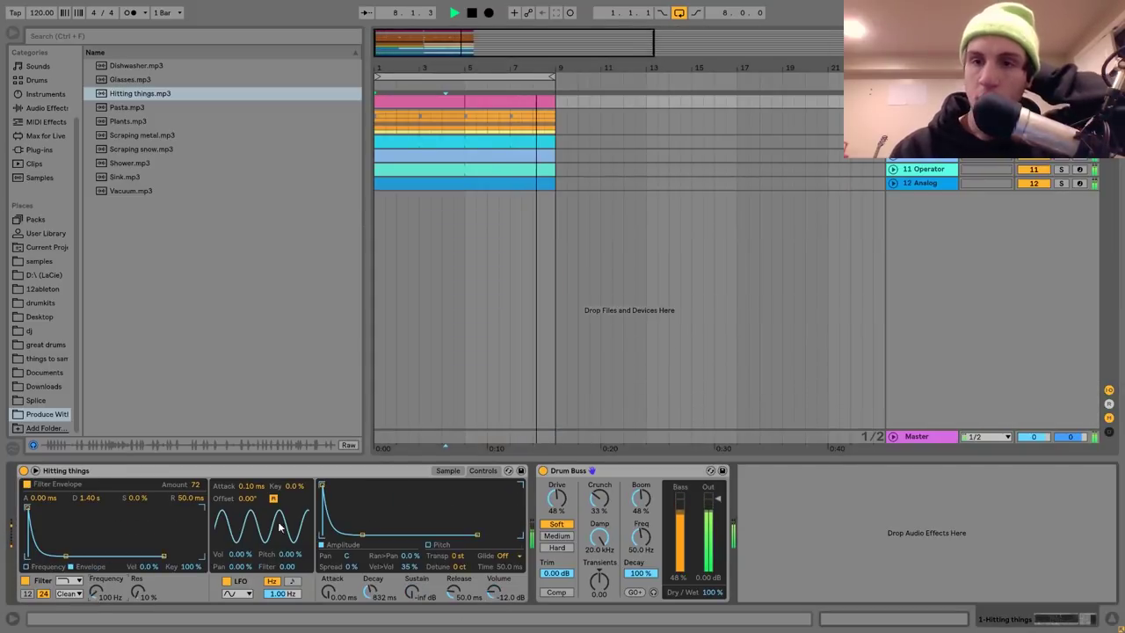
key("a")
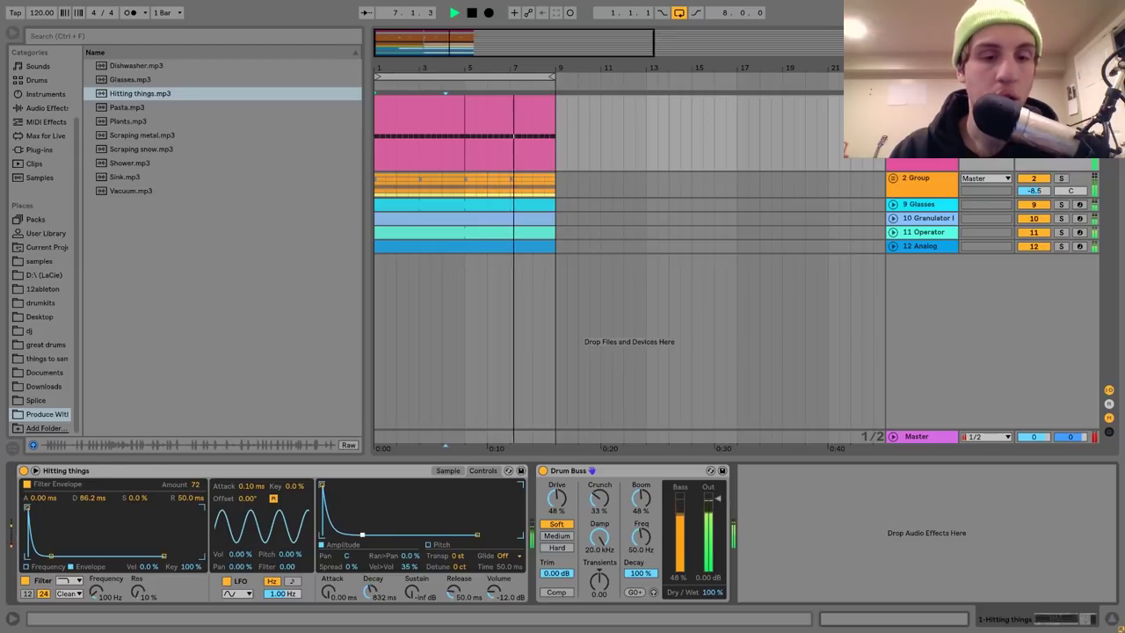
left_click_drag(48, 552, 57, 549)
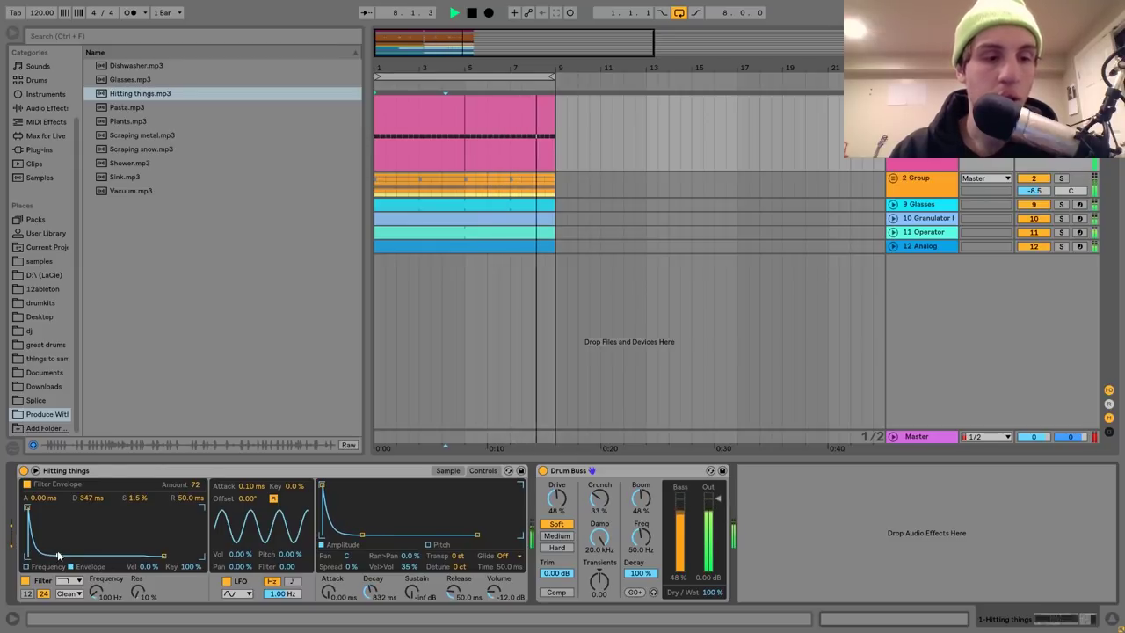
- Turn off arrangement looping and check the track and master levels in the Session mixer during playback
left_click(678, 12)
scroll(629, 264, "down", 2)
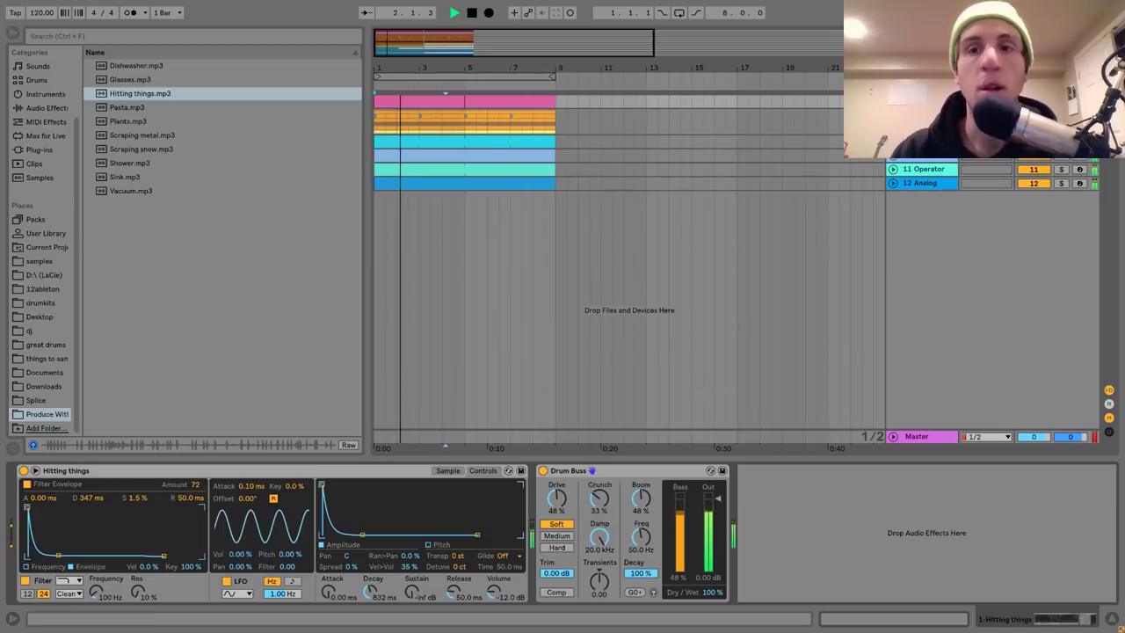
left_click(921, 182)
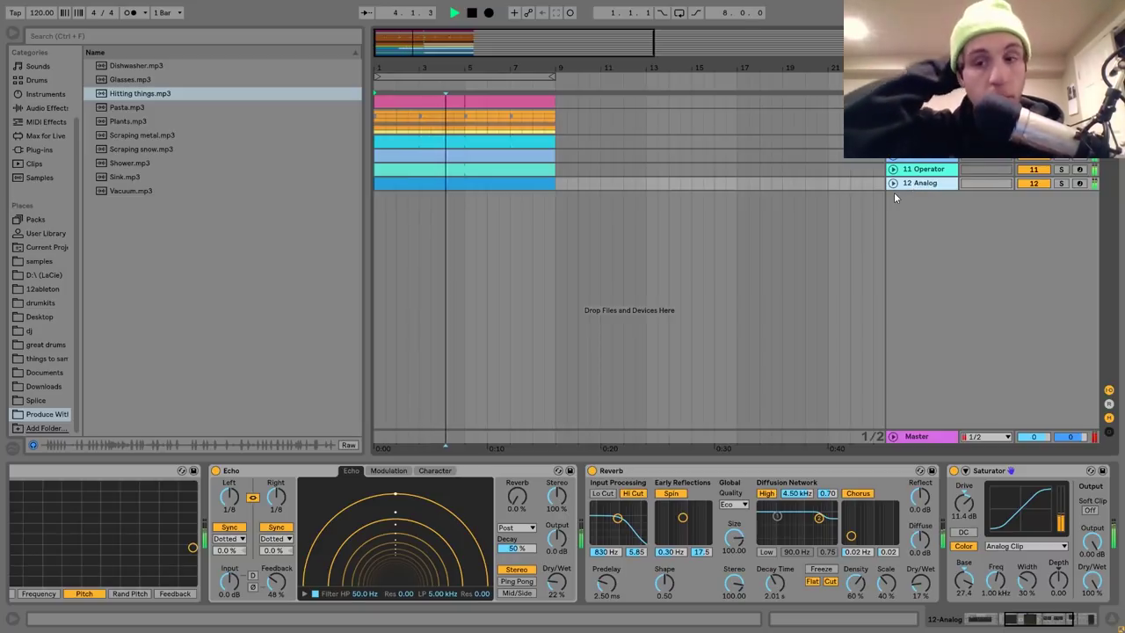
key("Tab")
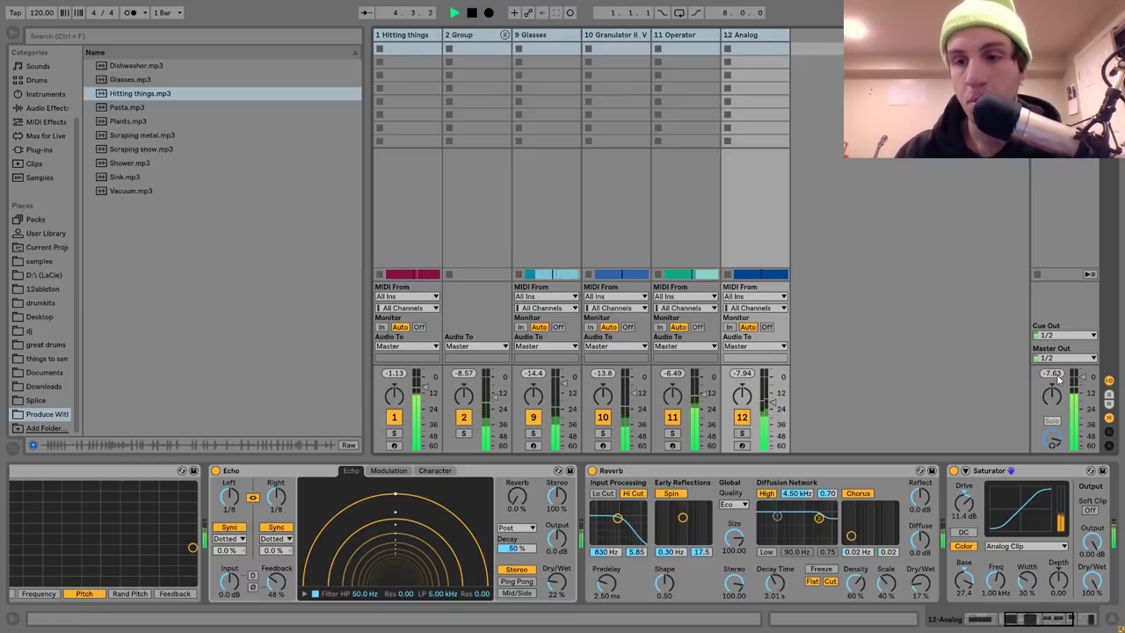
key("space")
key("Tab")
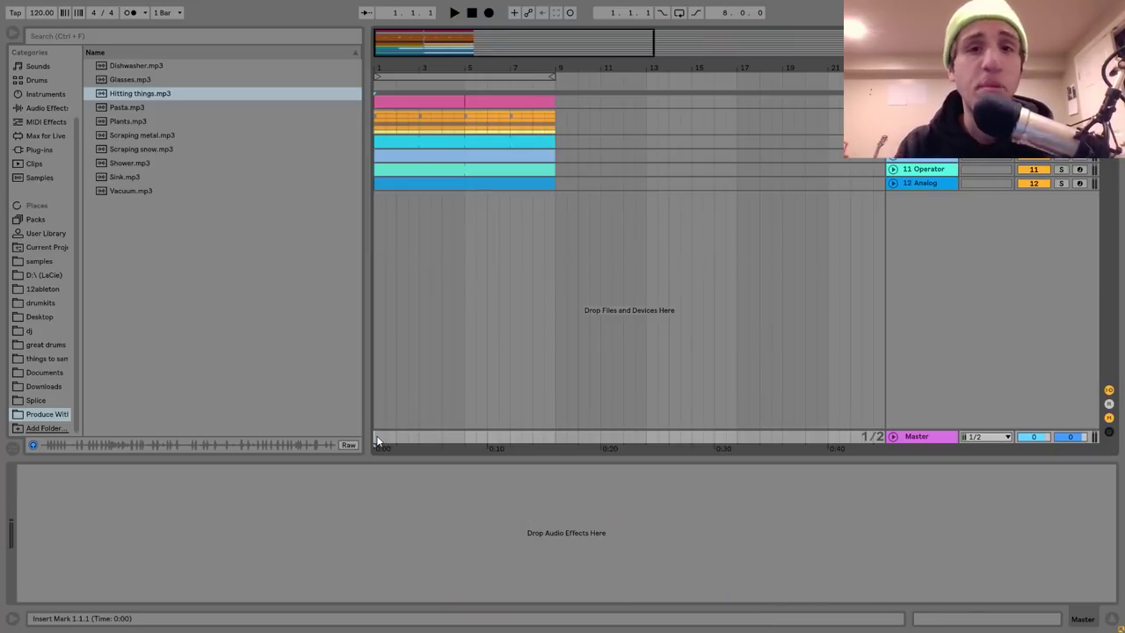
- Play the full beat through, then audition track 1 Hitting things on its own with its sample waveform shown
key("space")
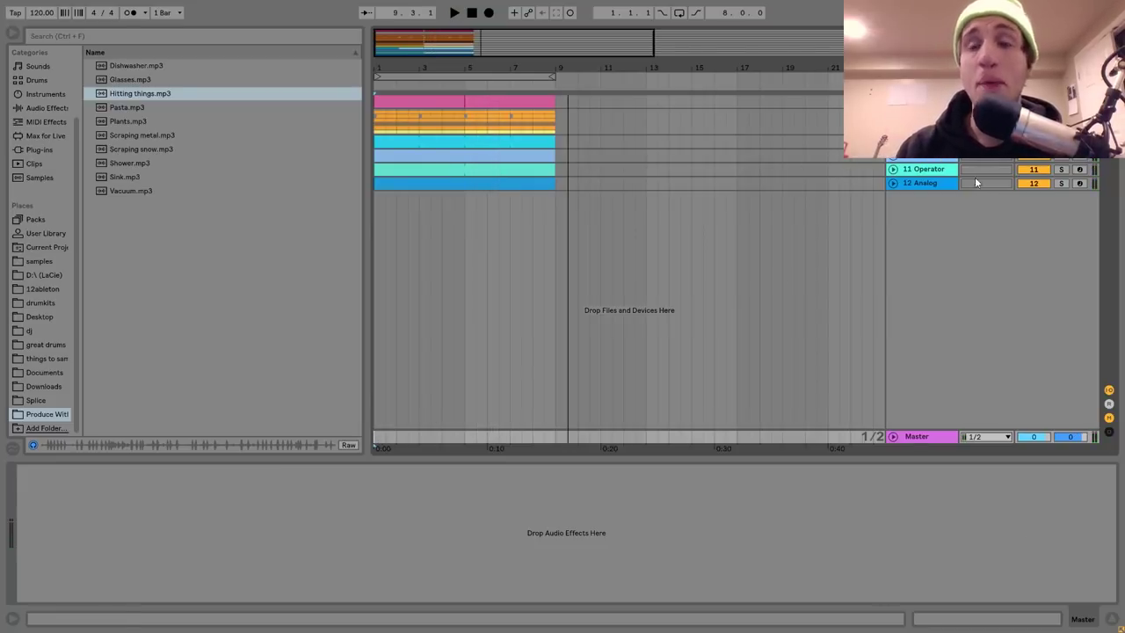
left_click(914, 102)
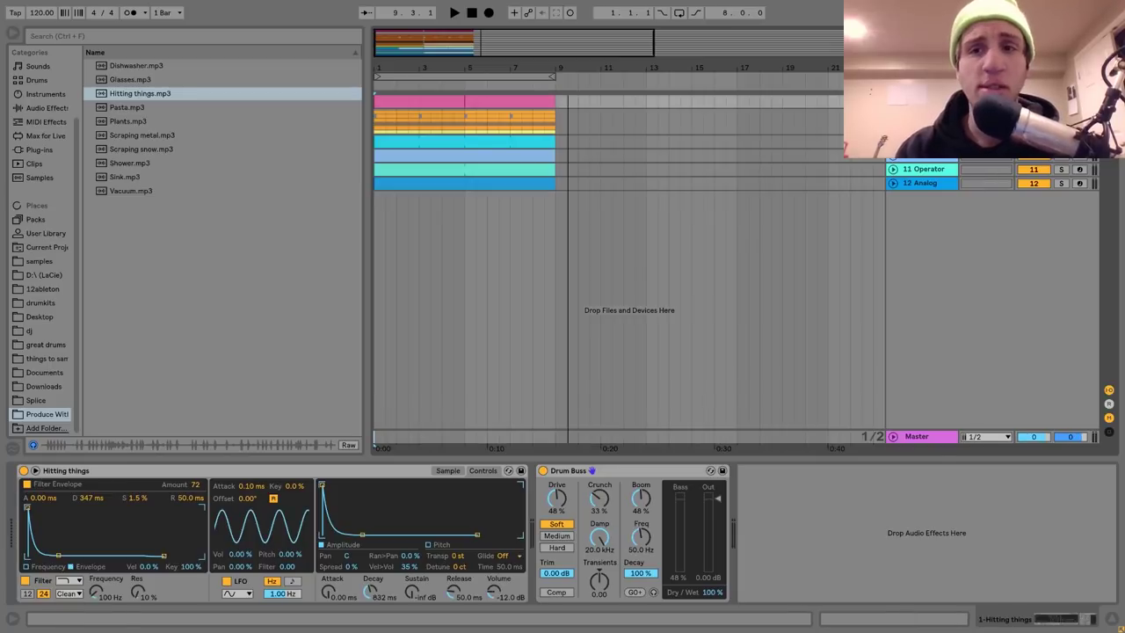
key("space")
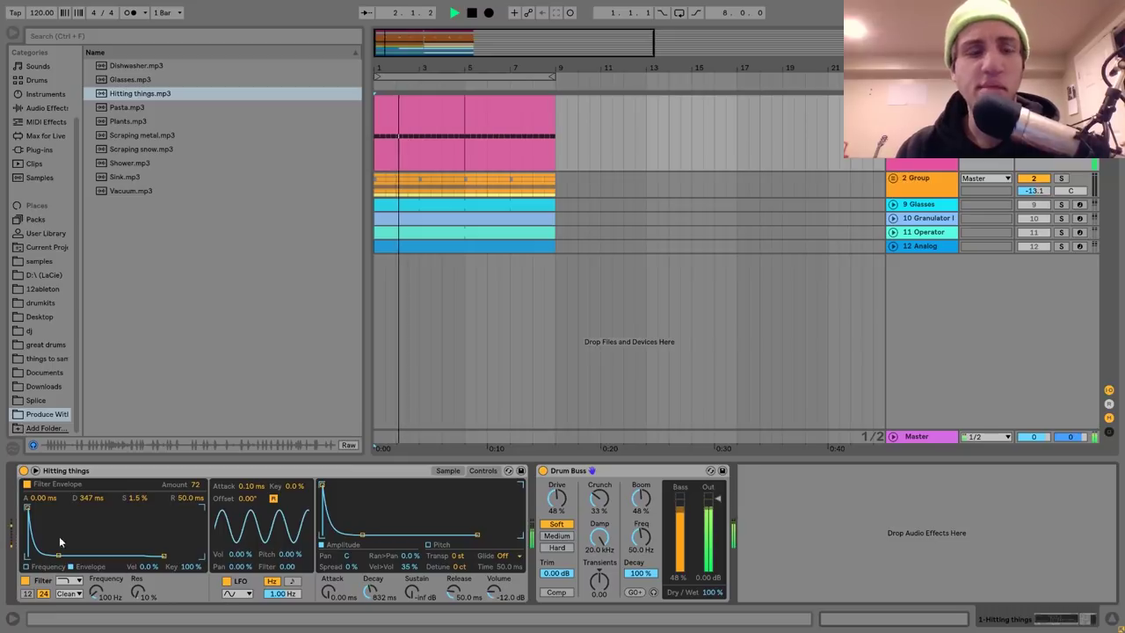
left_click(453, 472)
key("space")
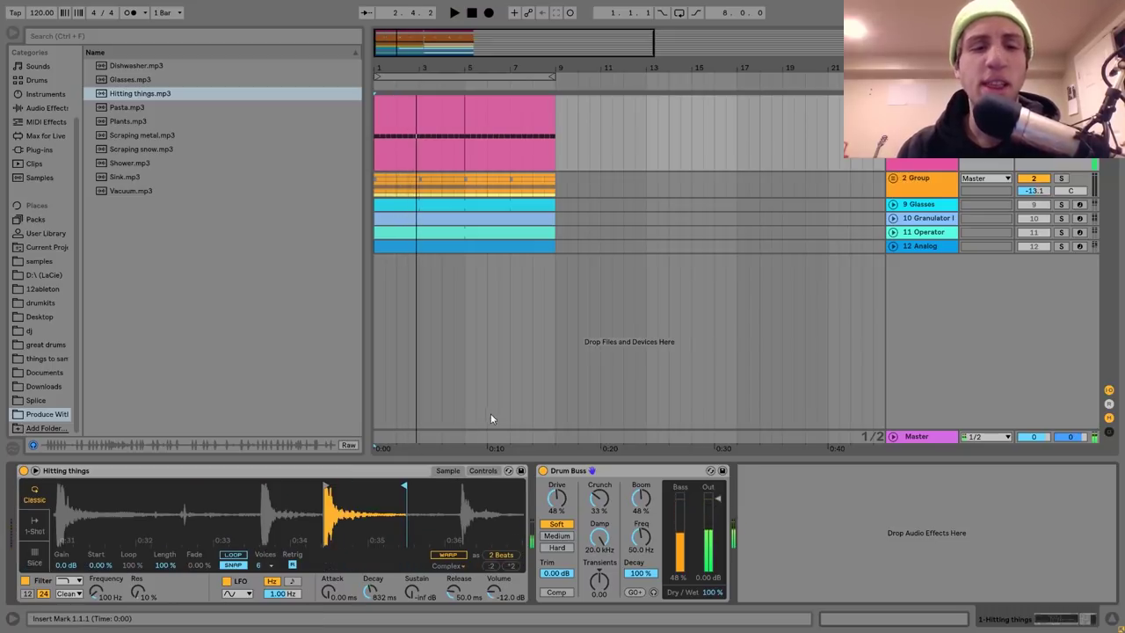
- Show the pitch envelope of track 1 Hitting things and audition the sound with its Drum Buss processing
left_click(483, 470)
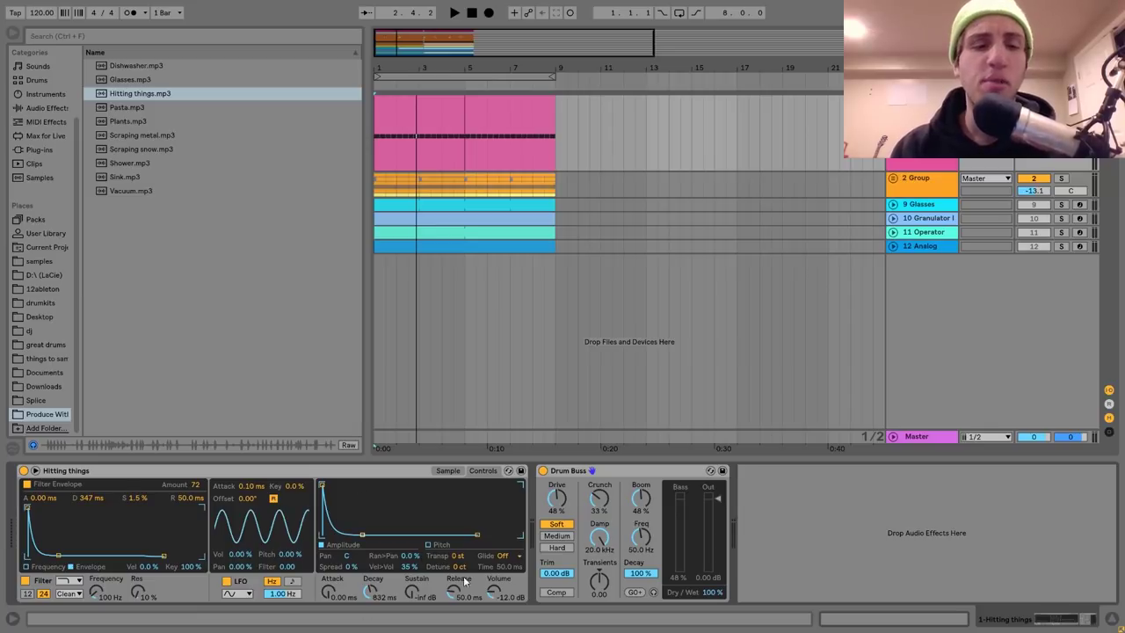
left_click(439, 545)
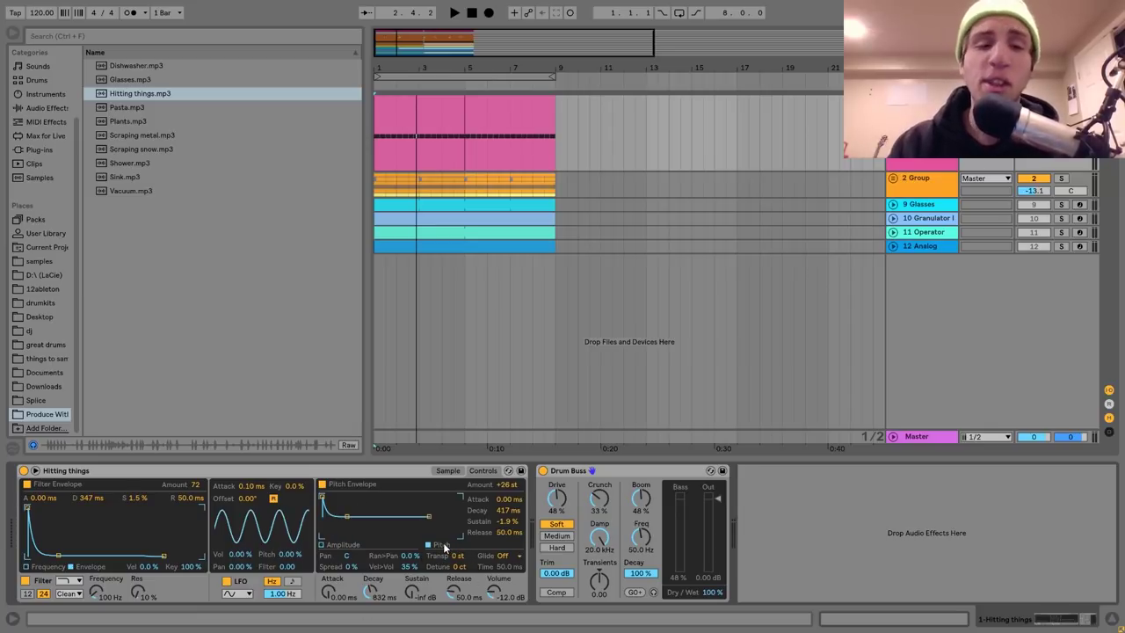
key("space")
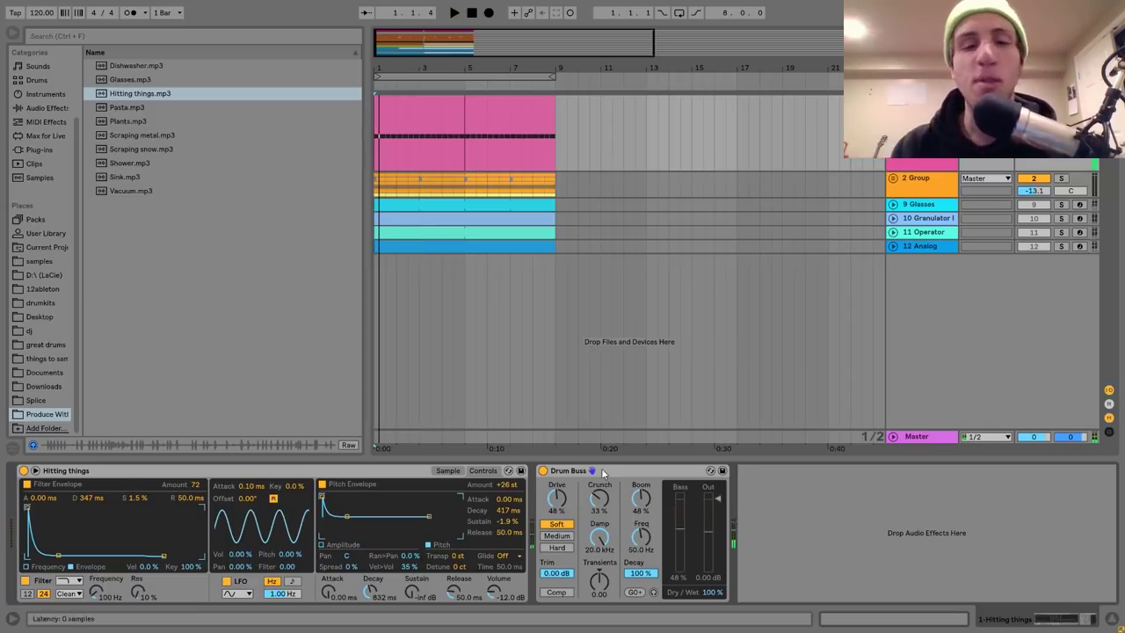
key("space")
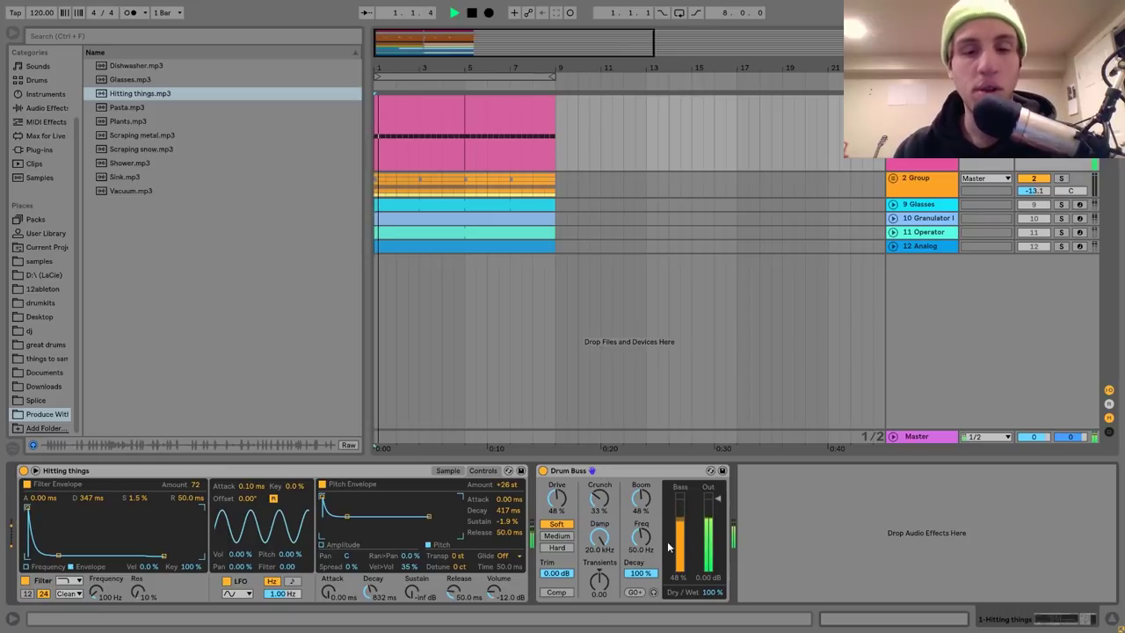
key("space")
- Unfold and solo the percussion group and play its tracks together
left_click(916, 180)
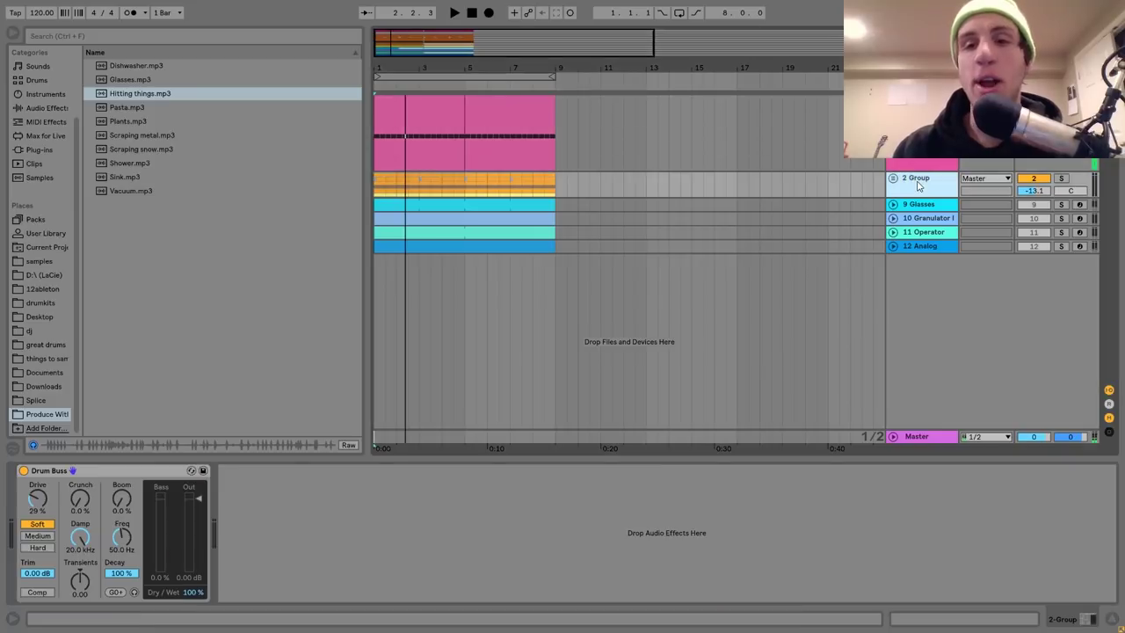
key("Right")
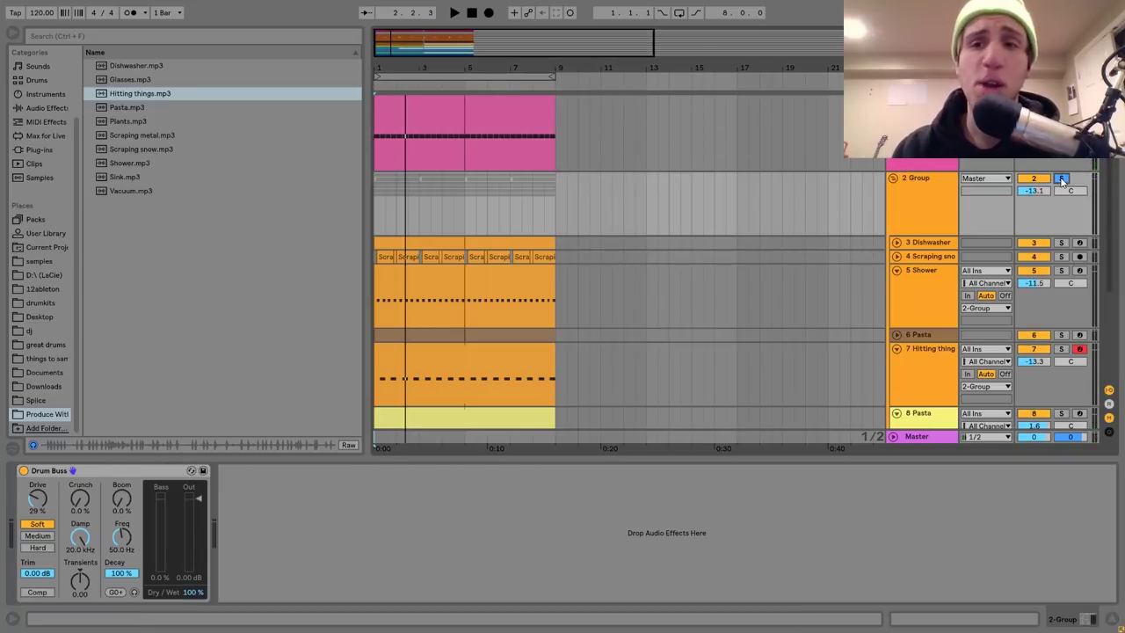
key("space")
scroll(1060, 176, "down", 3)
key("space")
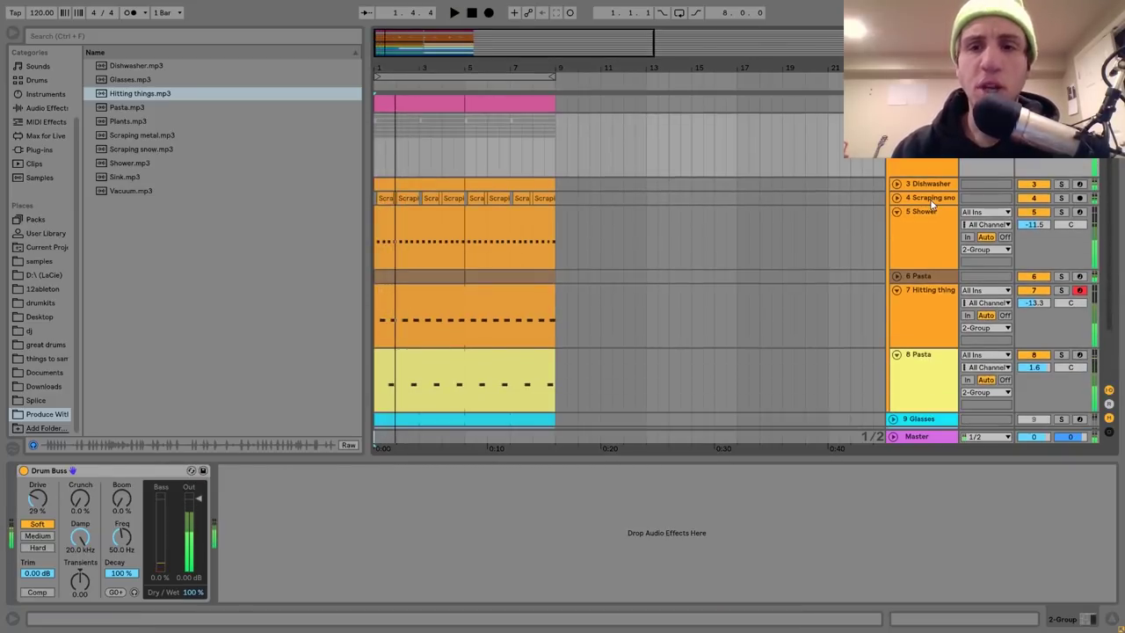
- Unfold the brown Pasta track, then audition track 7 Hitting things soloed and release the solo
scroll(931, 205, "down", 2)
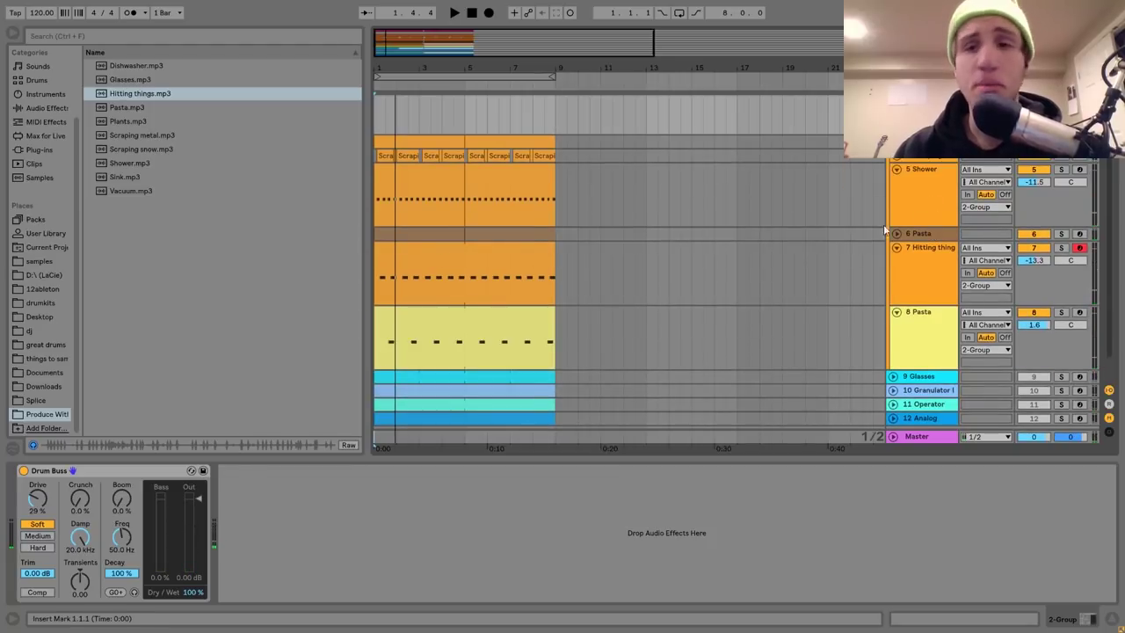
left_click(896, 234)
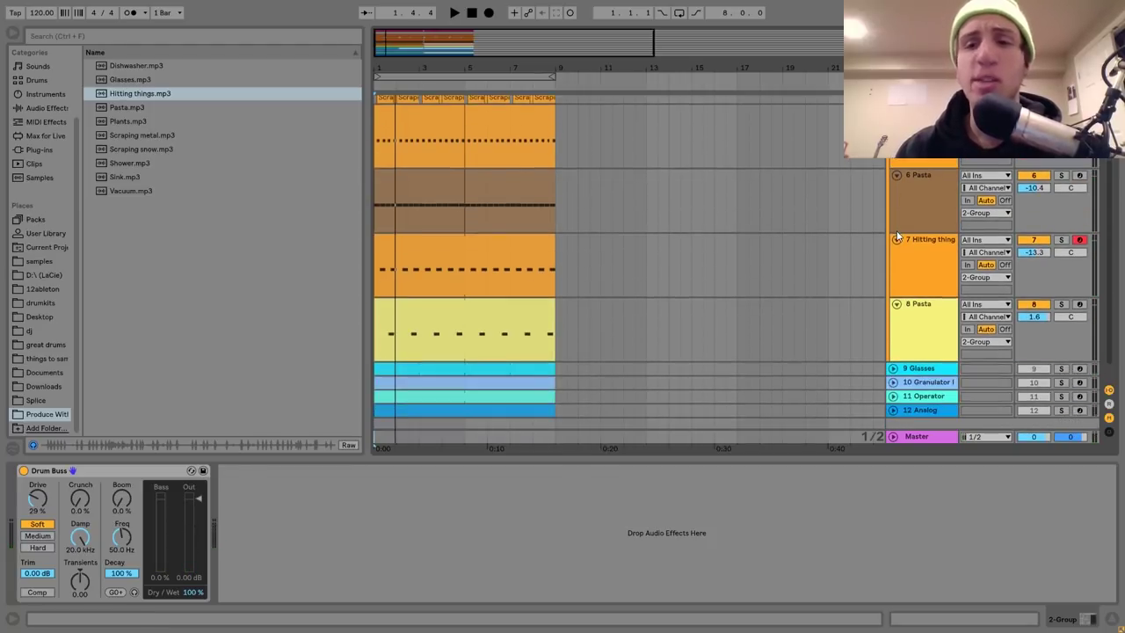
left_click(923, 318)
left_click(941, 257)
left_click(1061, 240)
key("space")
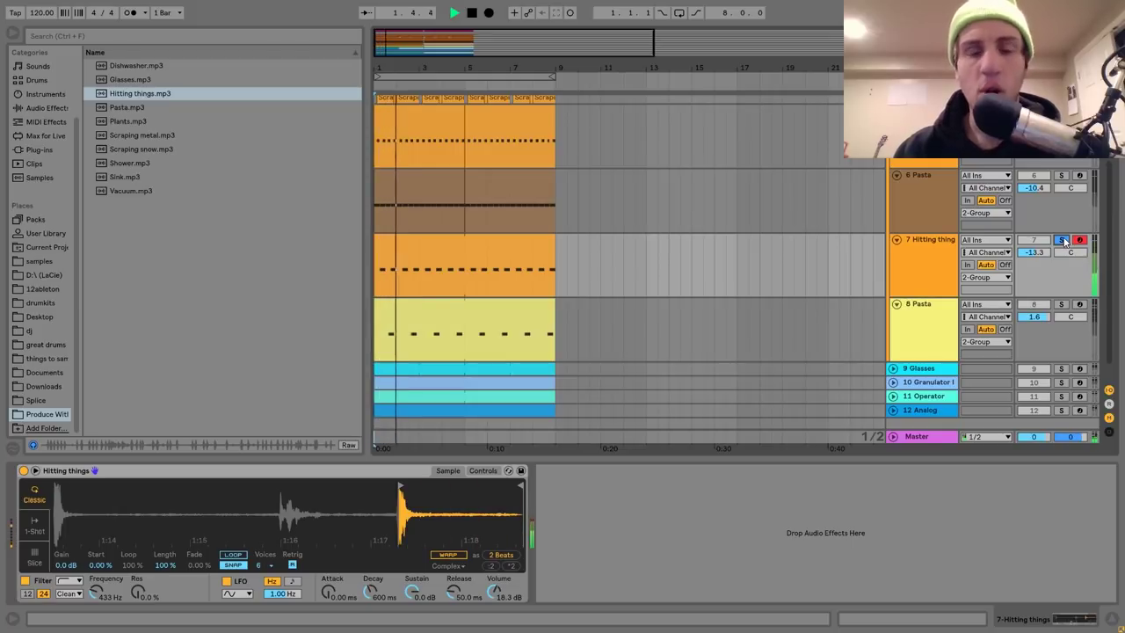
key("space")
left_click(1062, 240)
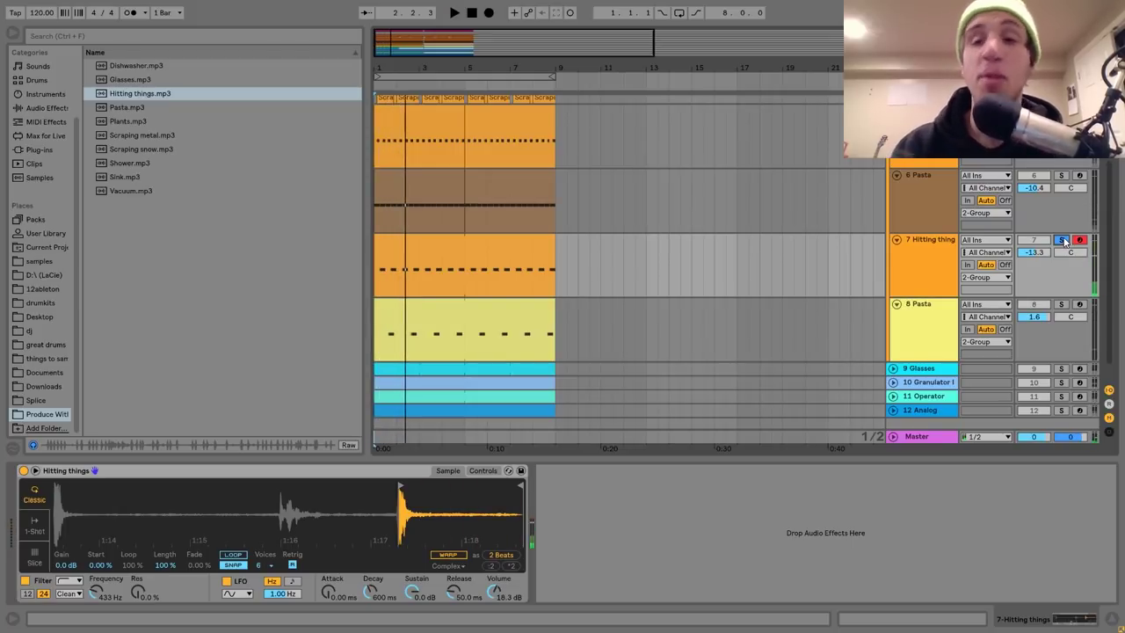
- Play the full mix briefly, then open the yellow Pasta clip and select its first F3 note
key("space")
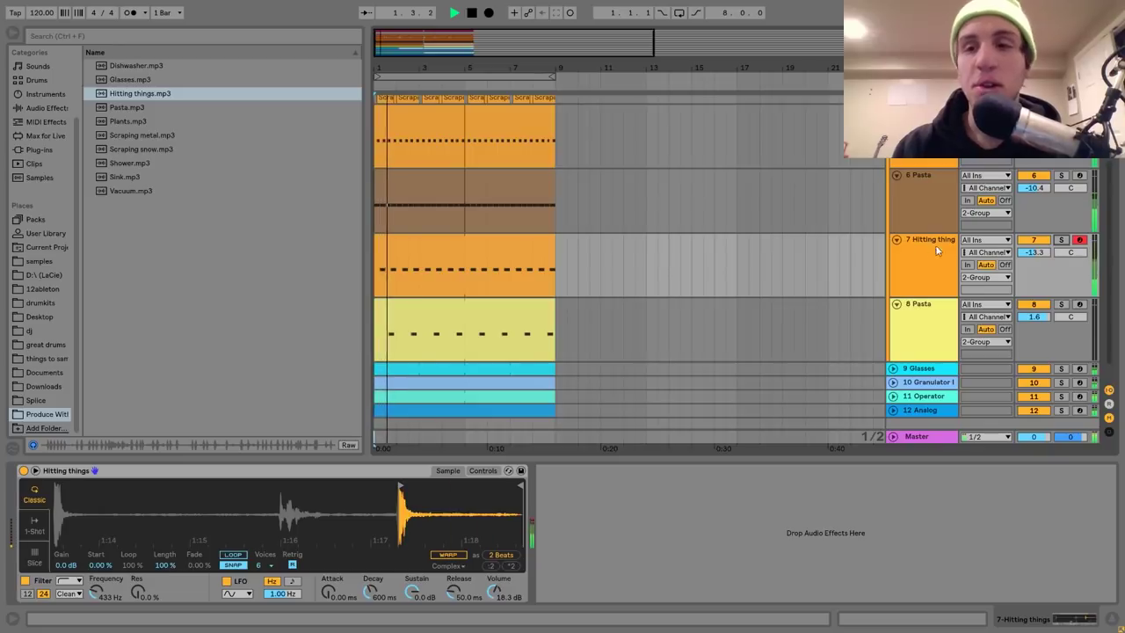
key("space")
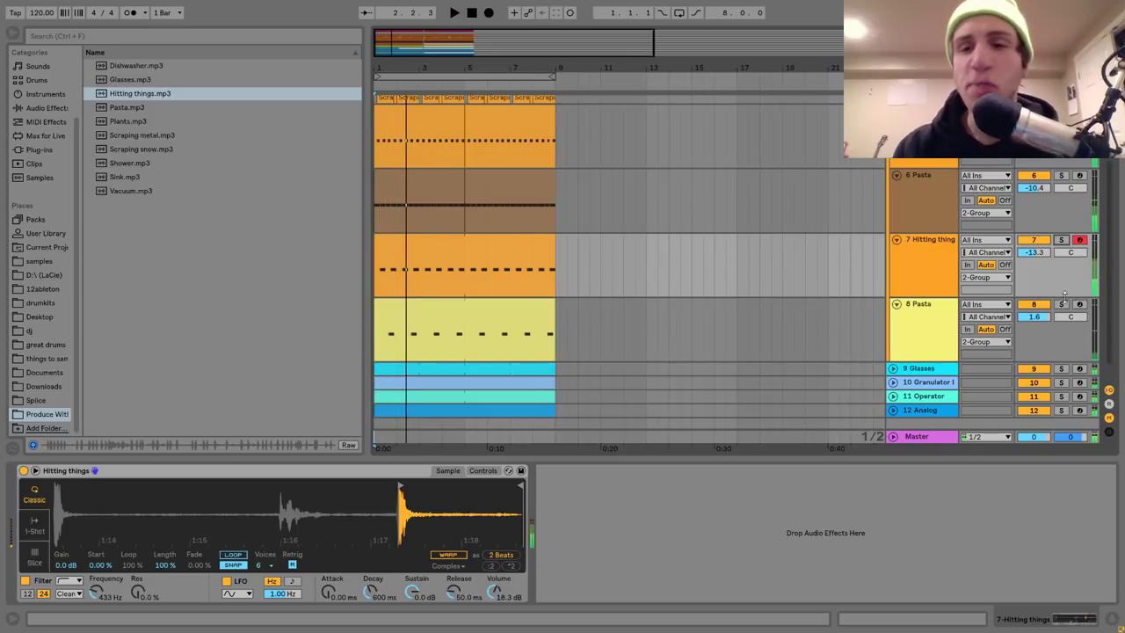
double_click(455, 303)
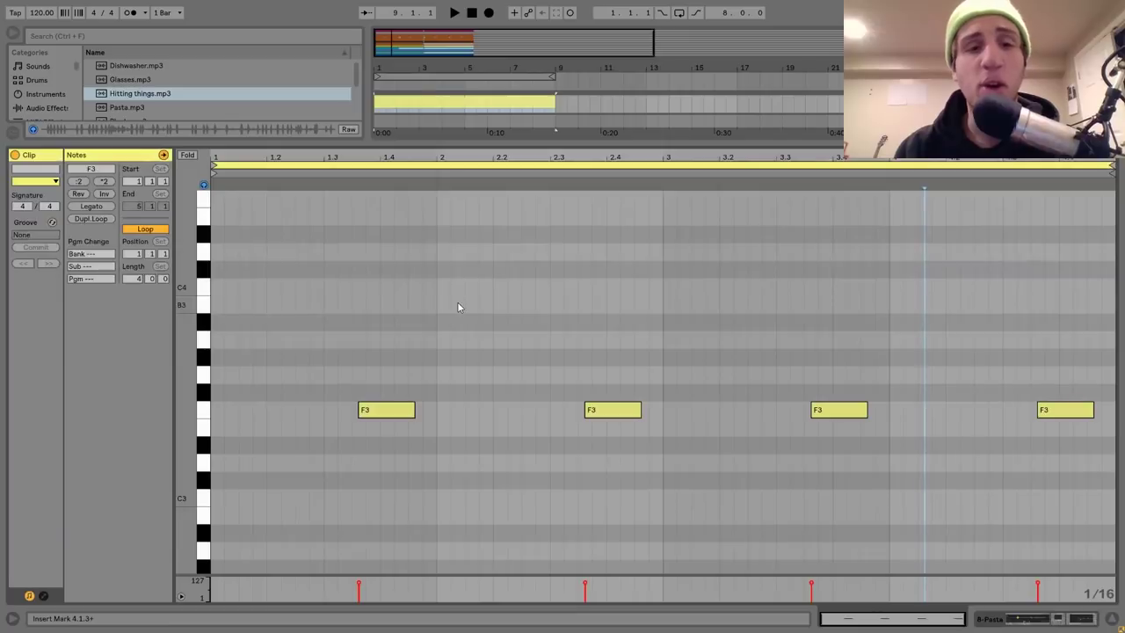
left_click(387, 409)
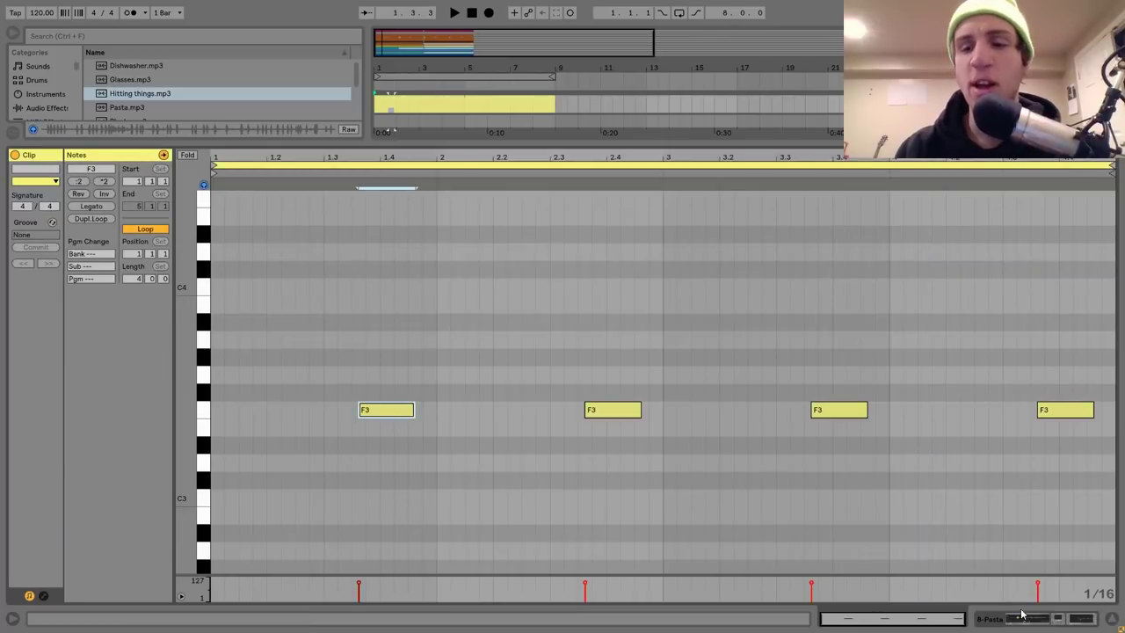
- Show the yellow Pasta track's device chain and play it soloed together with track 7 Hitting things
key("shift+Tab")
key("space")
left_click(1060, 218)
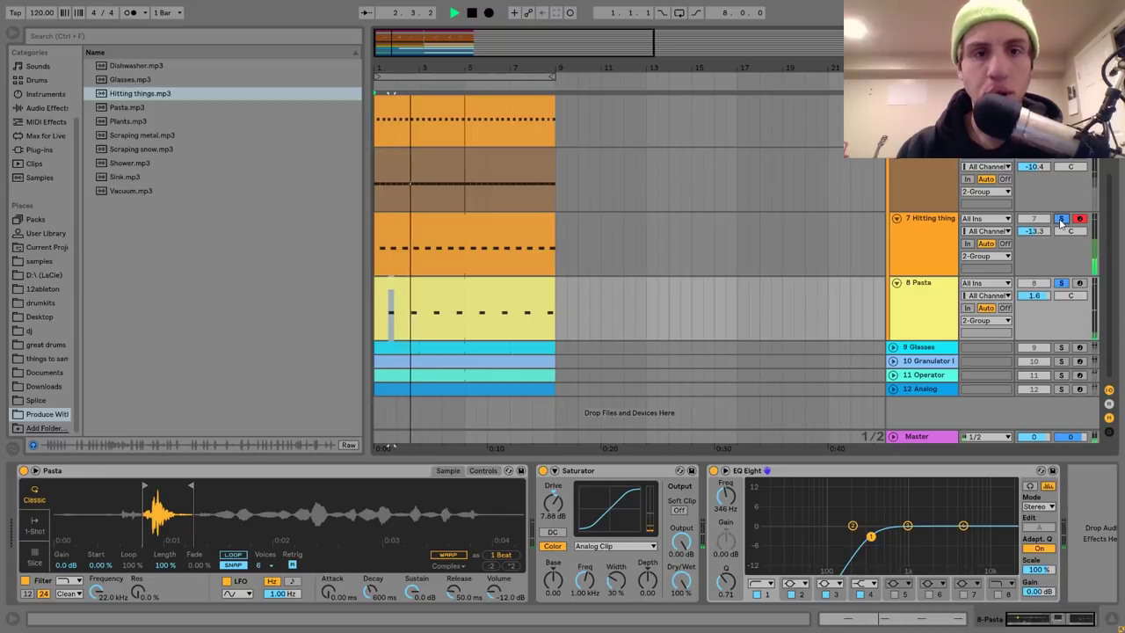
key("space")
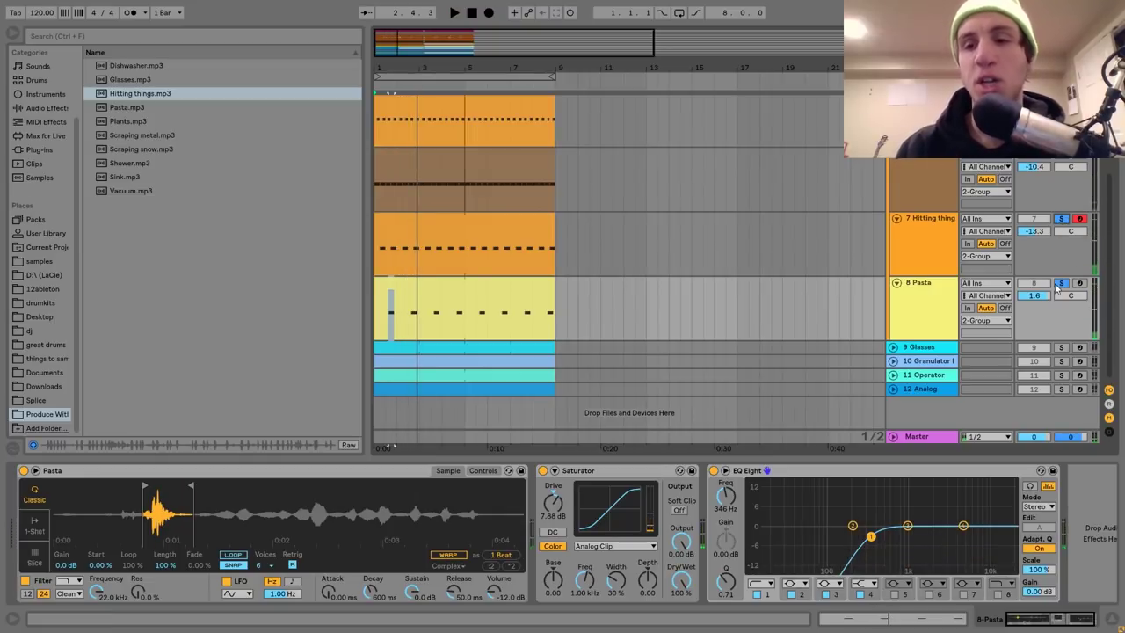
- Unfold the Glasses track and play it soloed with its Echo, Compressor and EQ Eight shown
left_click(911, 348)
left_click(893, 347)
key("space")
left_click(1060, 348)
scroll(1061, 350, "down", 2)
left_click(1060, 296)
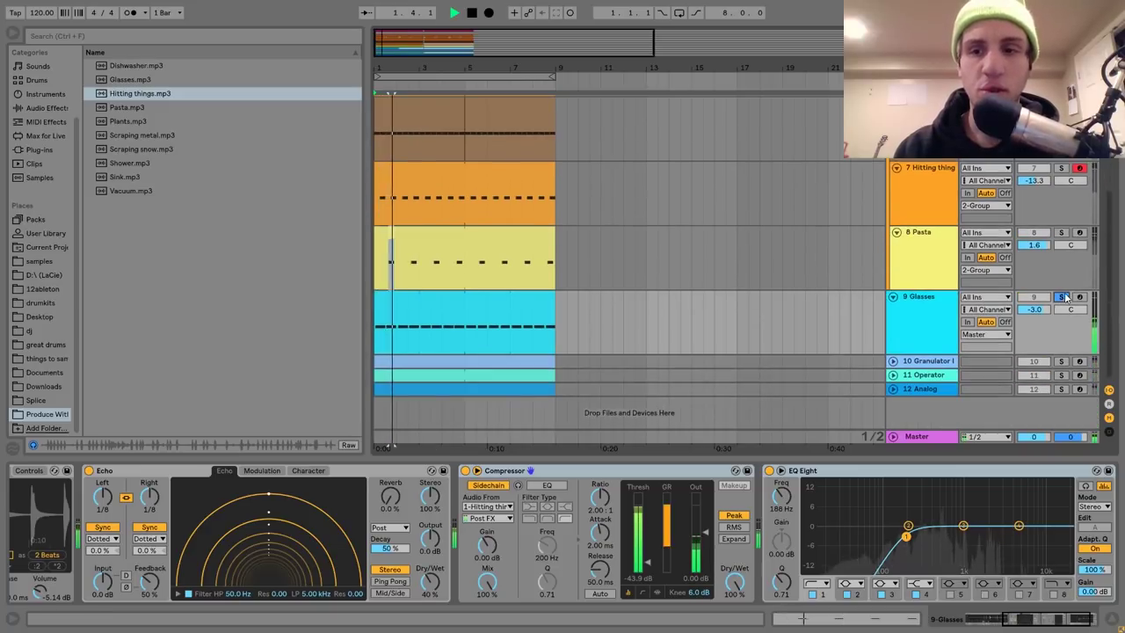
- Unfold the Granulator track and play it soloed, then solo the Operator track and show its Amp, Cabinet and Compressor
left_click(910, 366)
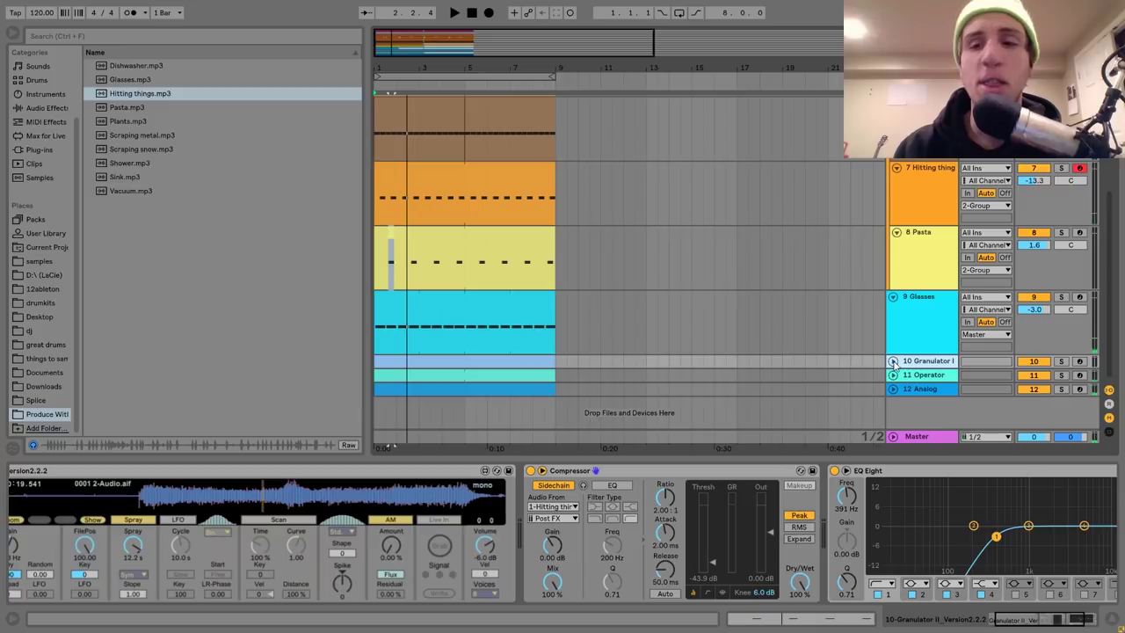
left_click(893, 360)
left_click(1060, 360)
scroll(1060, 359, "down", 2)
left_click(1060, 375)
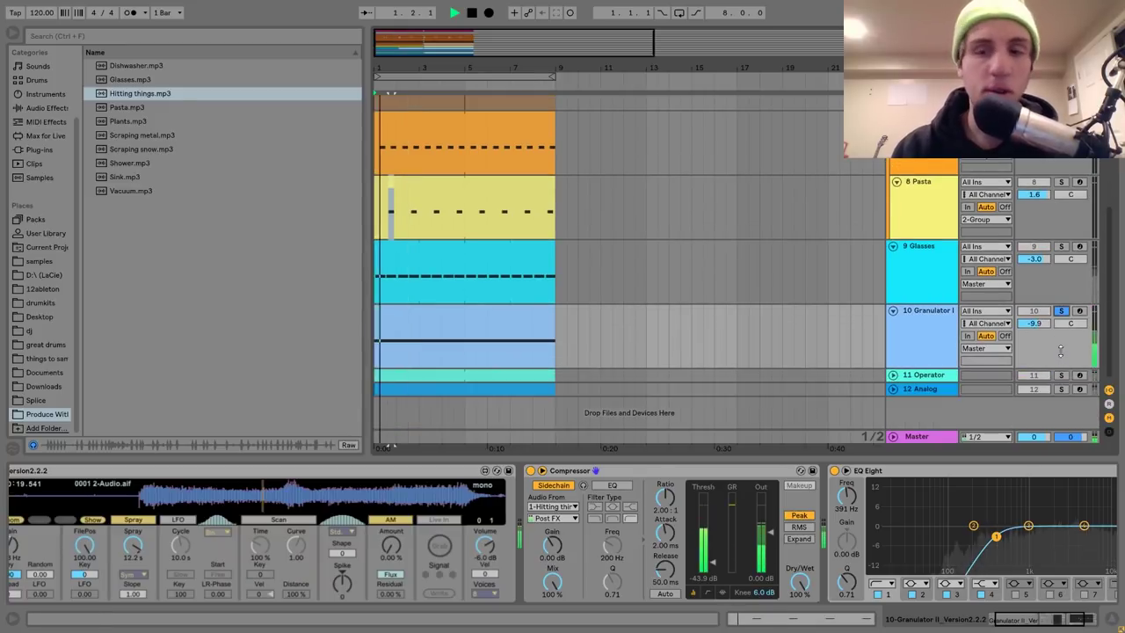
left_click(981, 379)
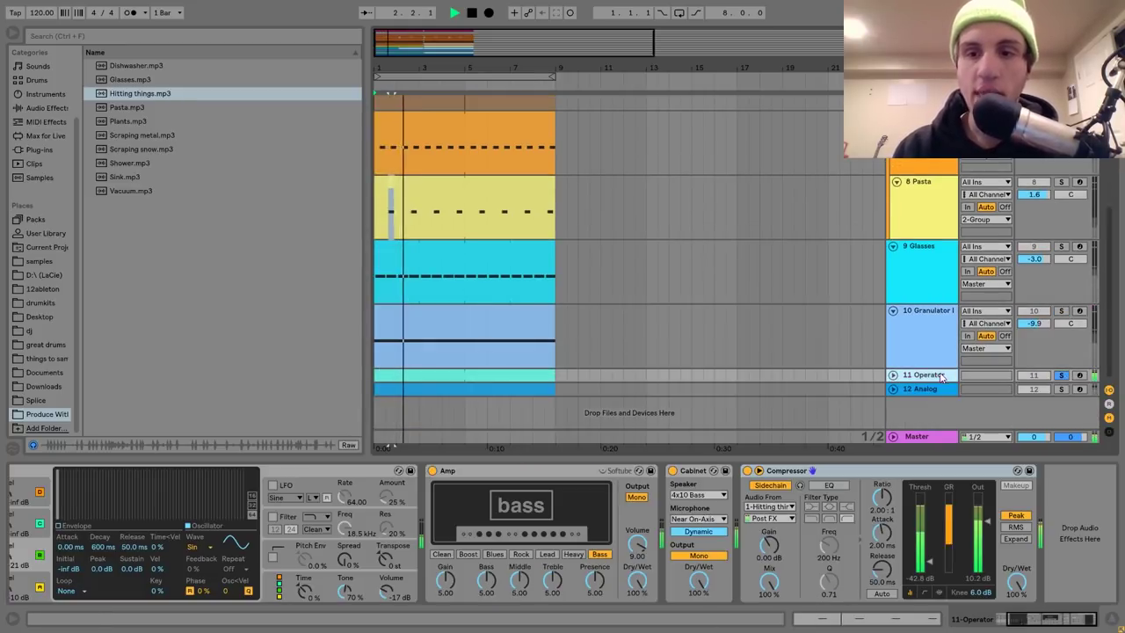
- Unfold the Analog track and play it soloed with its Grain Delay and Echo shown, then play the full mix unsoloed
left_click(930, 388)
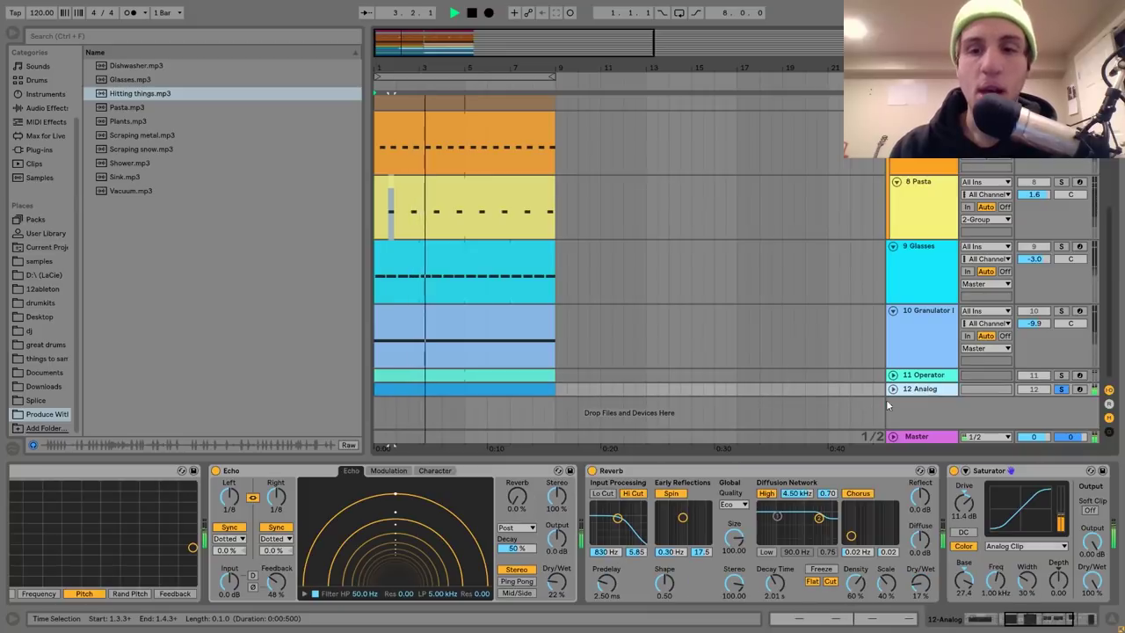
left_click(892, 389)
scroll(741, 535, "up", 5)
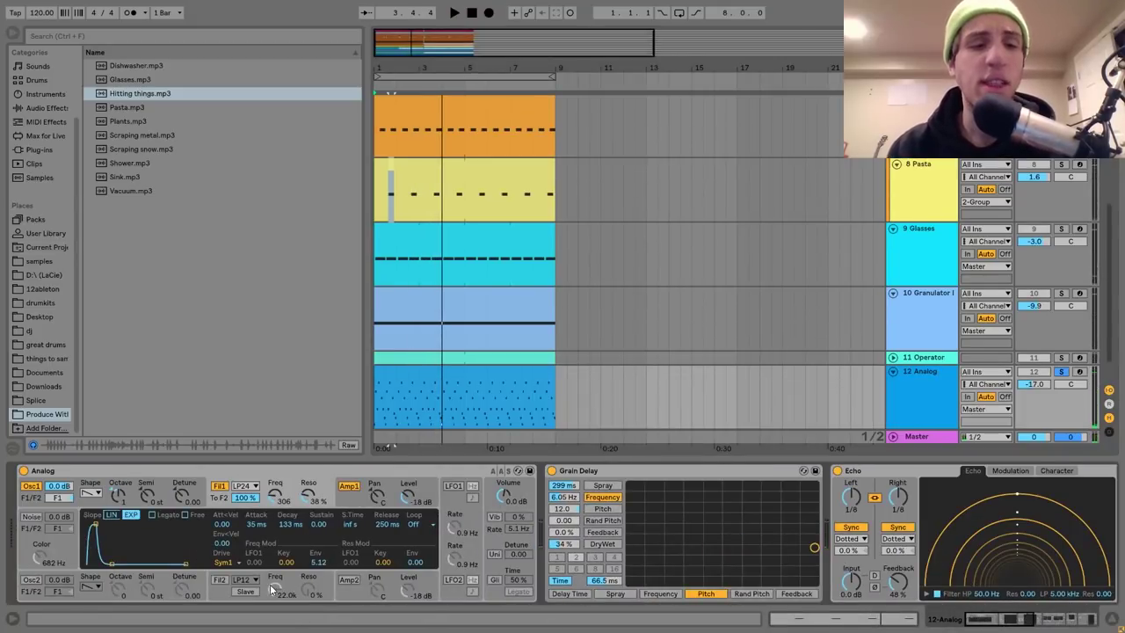
key("space")
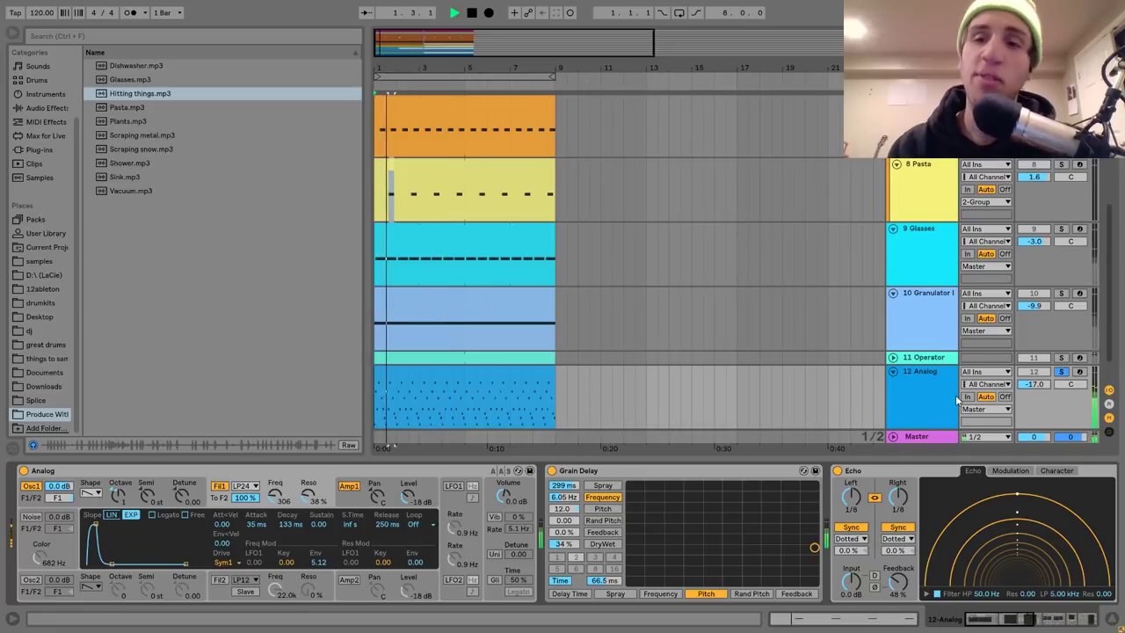
left_click(926, 376)
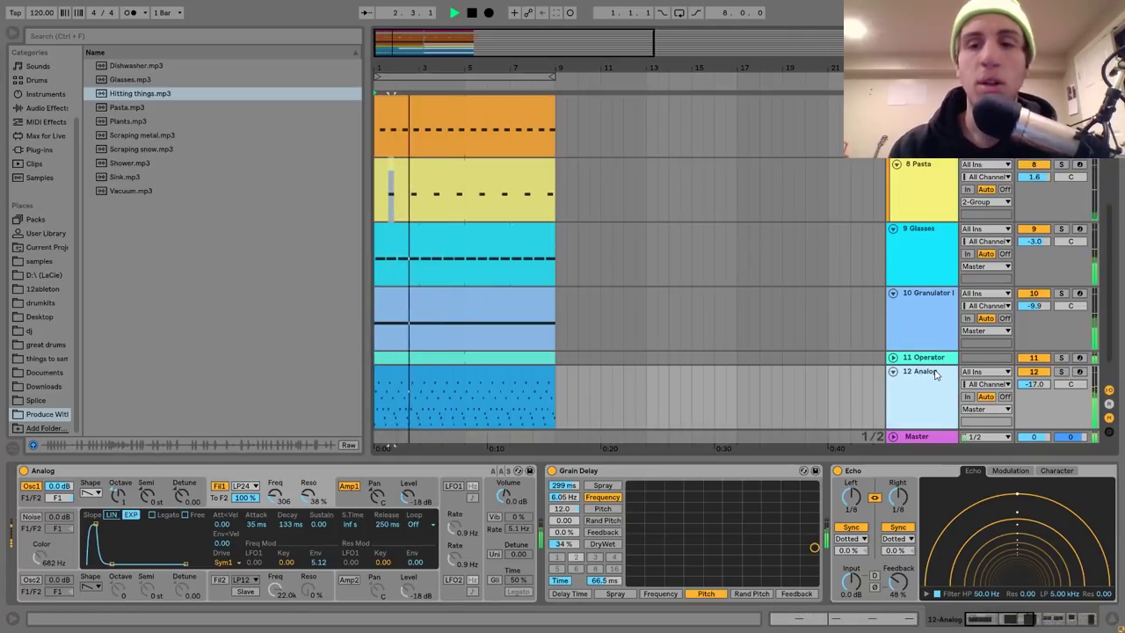
scroll(894, 378, "up", 5)
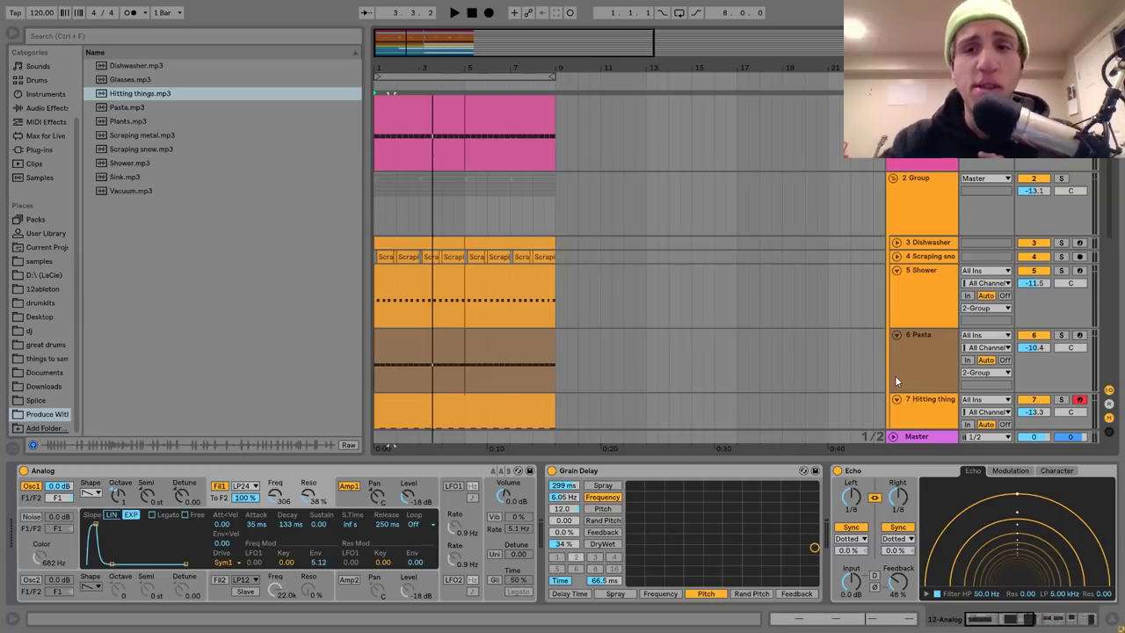
- Fold all the tracks in the arrangement and show the Operator track's device chain
left_click(907, 222)
left_click(893, 178)
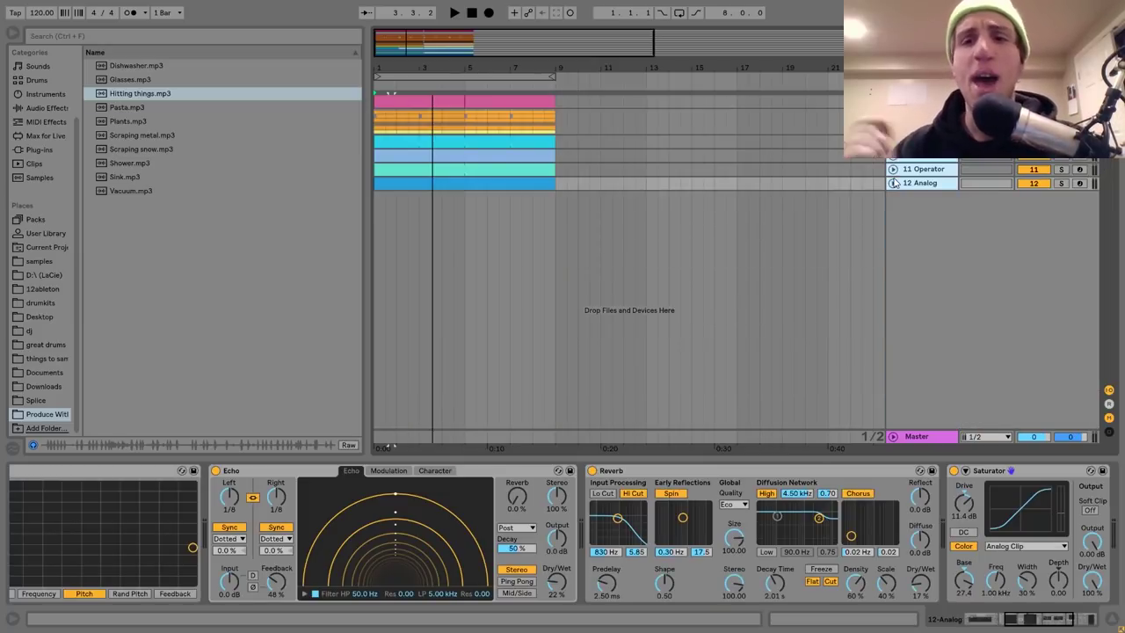
left_click(937, 173)
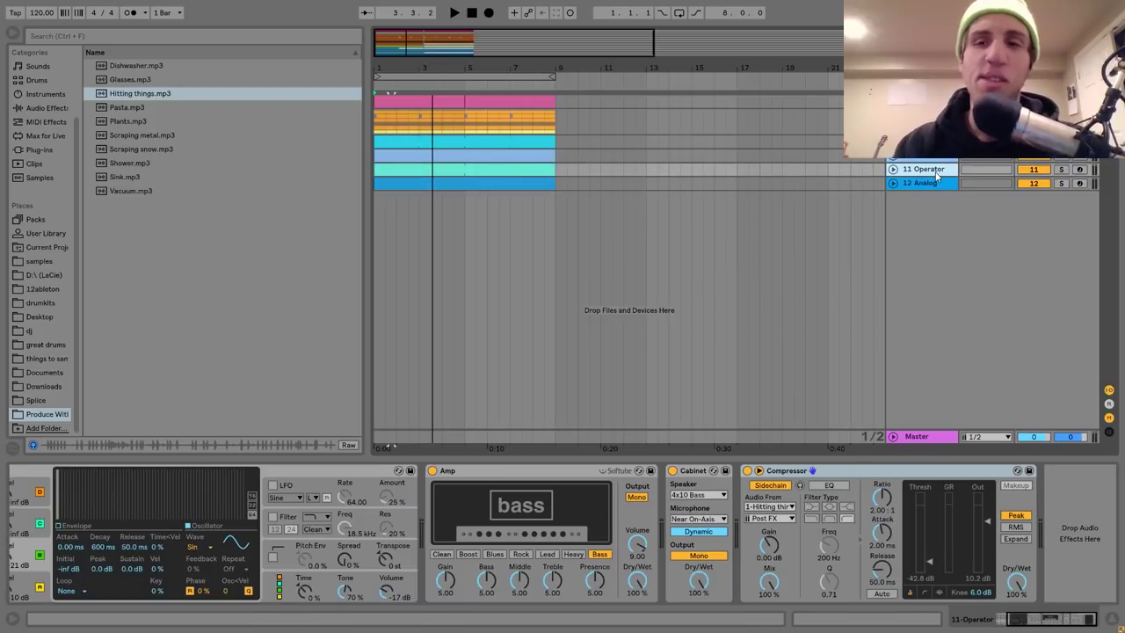